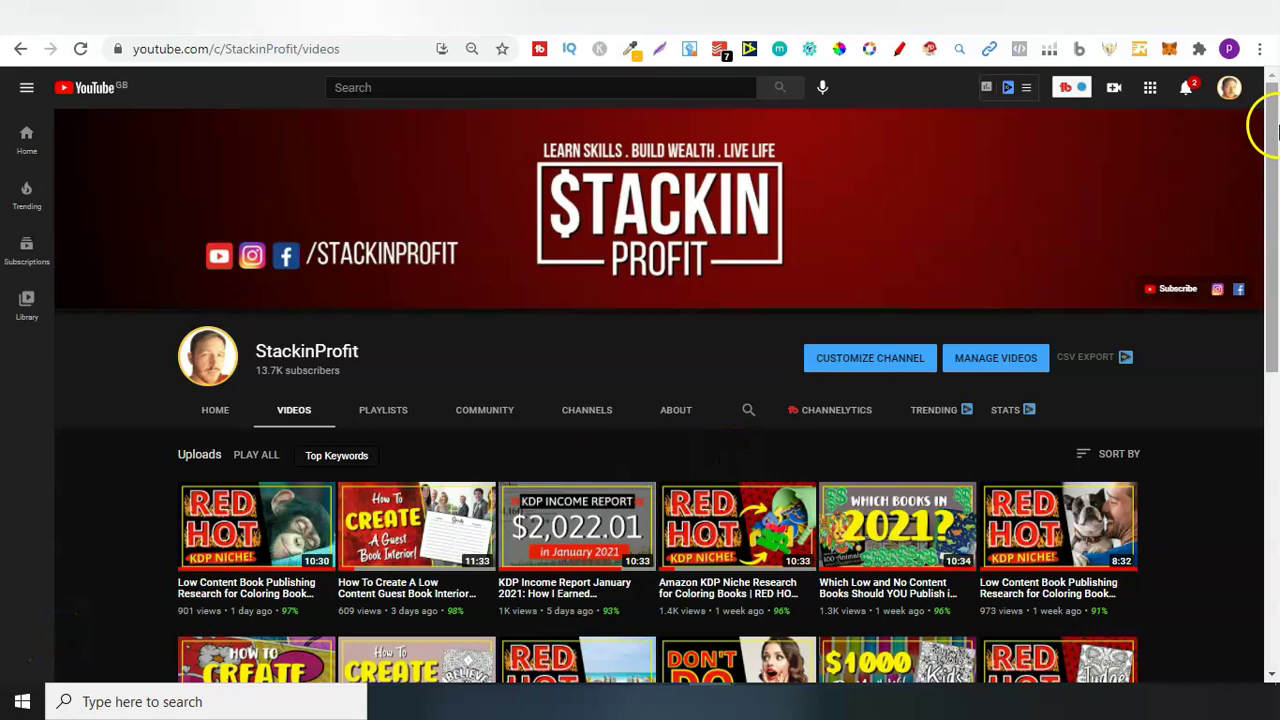
Step: Switch to Helium 10 and open the Cerebro reverse ASIN lookup from the keyword research tools
drag(1274, 108, 1275, 158)
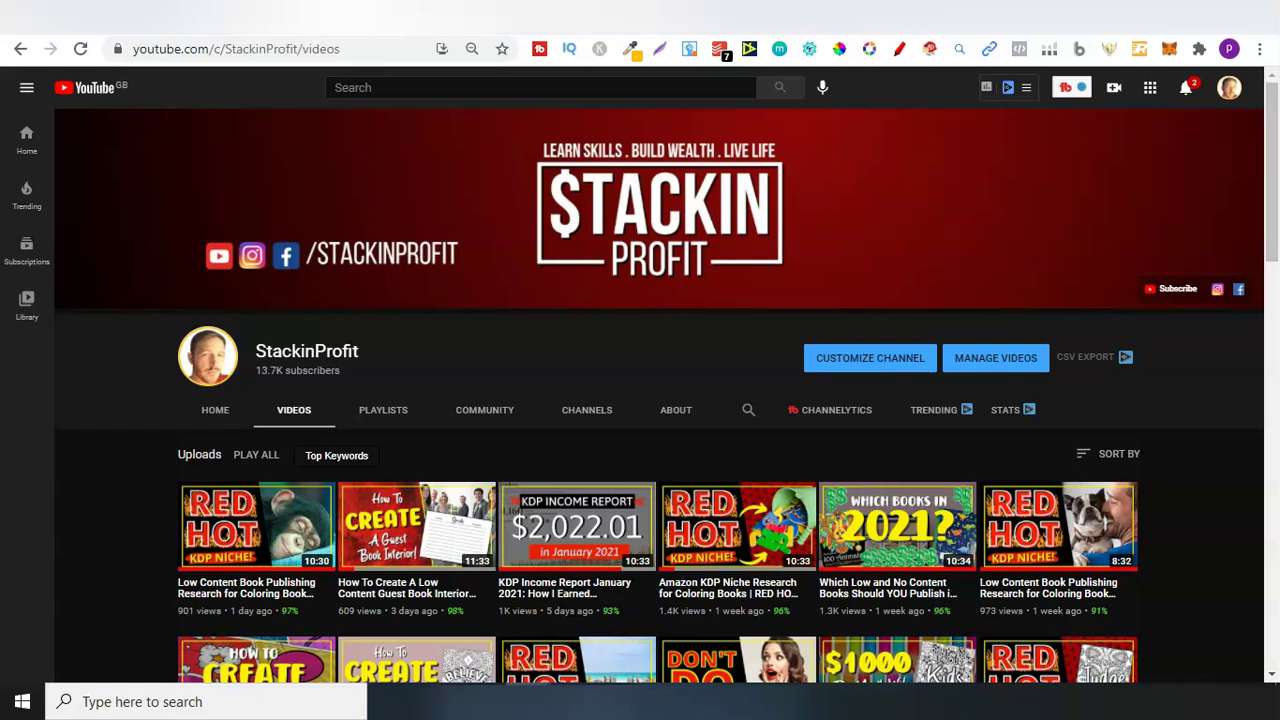
click(328, 18)
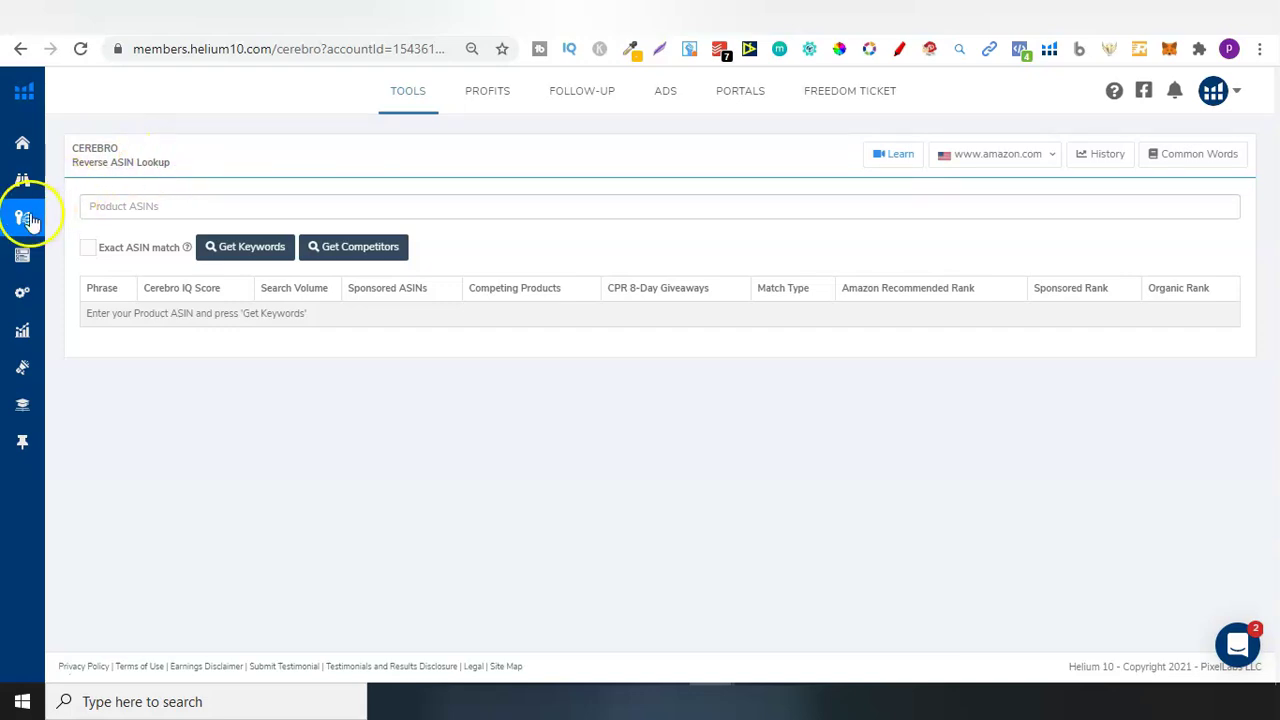
mouse_move(29, 219)
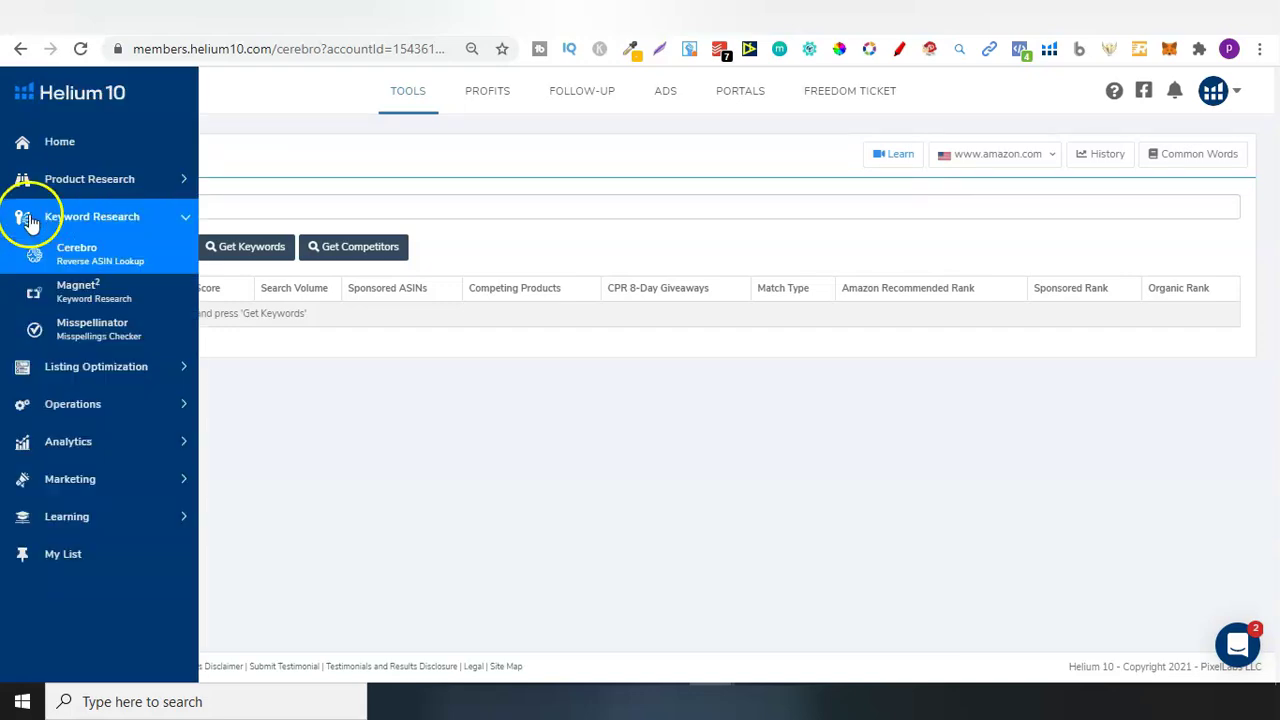
click(135, 268)
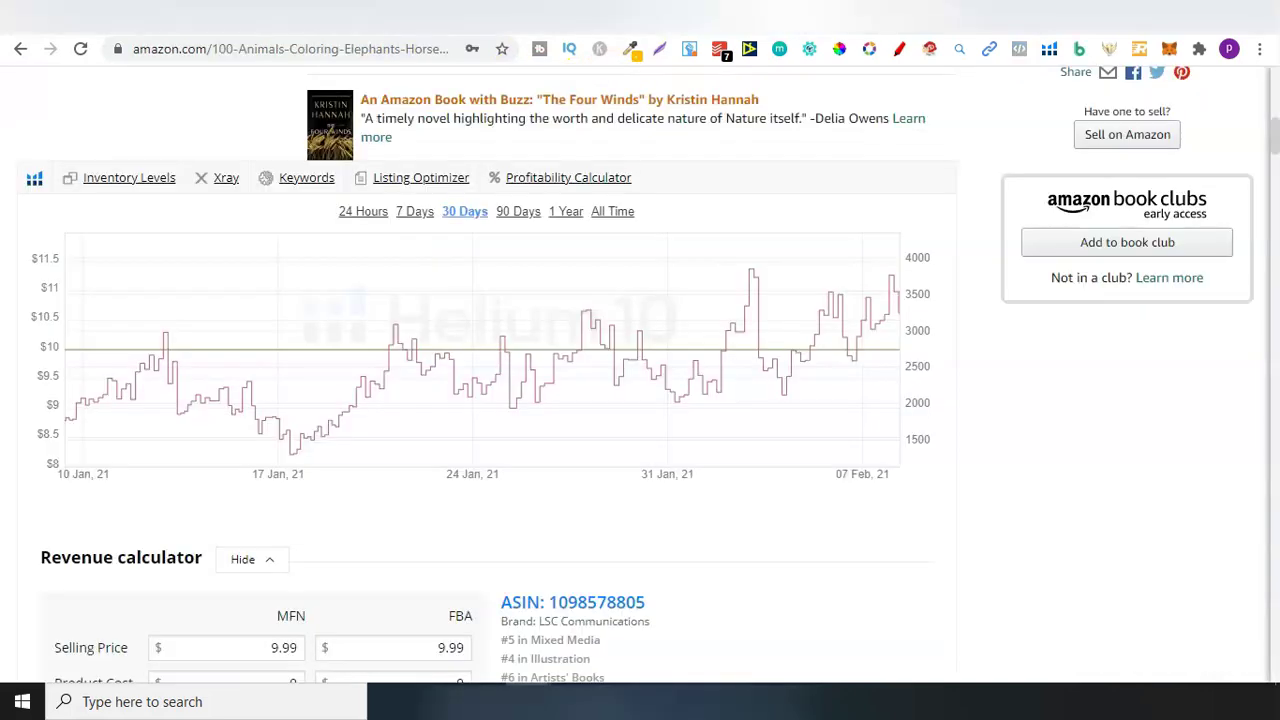
Step: On the book's Amazon page, show the all-time price and sales rank chart and zoom in on March to May 2020
mouse_move(1273, 125)
mouse_down()
mouse_move(1273, 86)
mouse_move(1275, 134)
mouse_up()
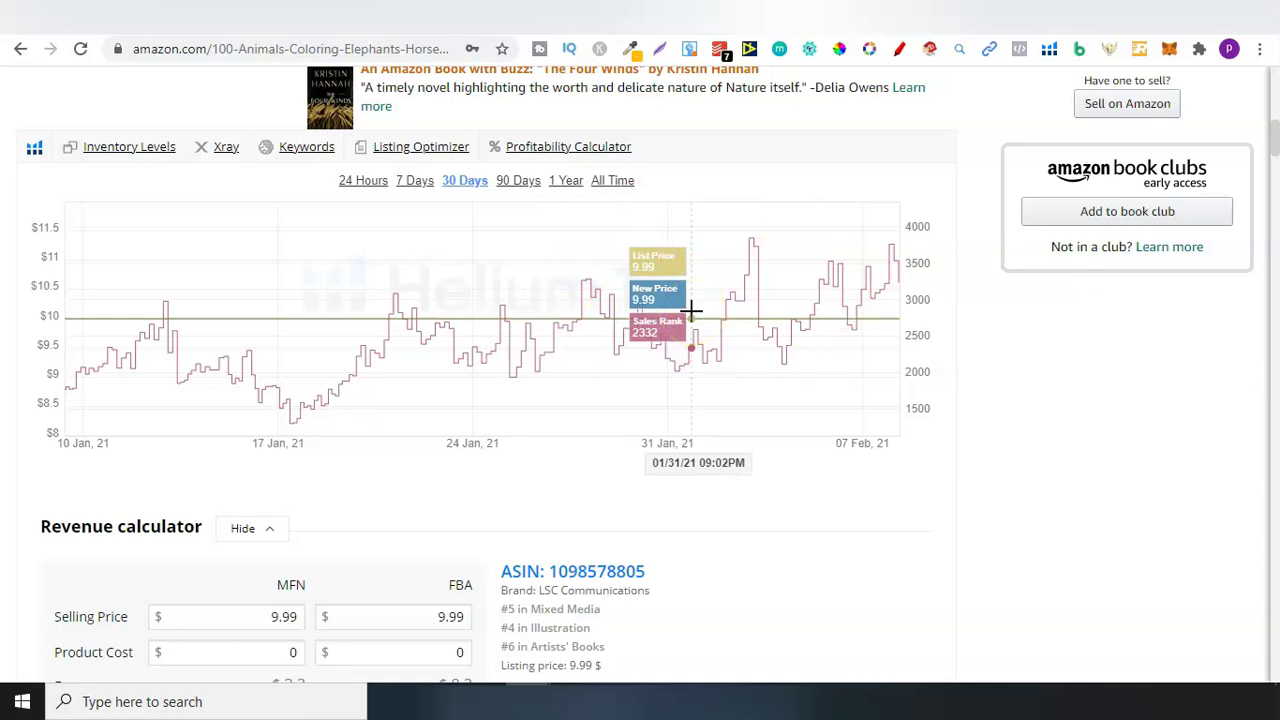
click(612, 182)
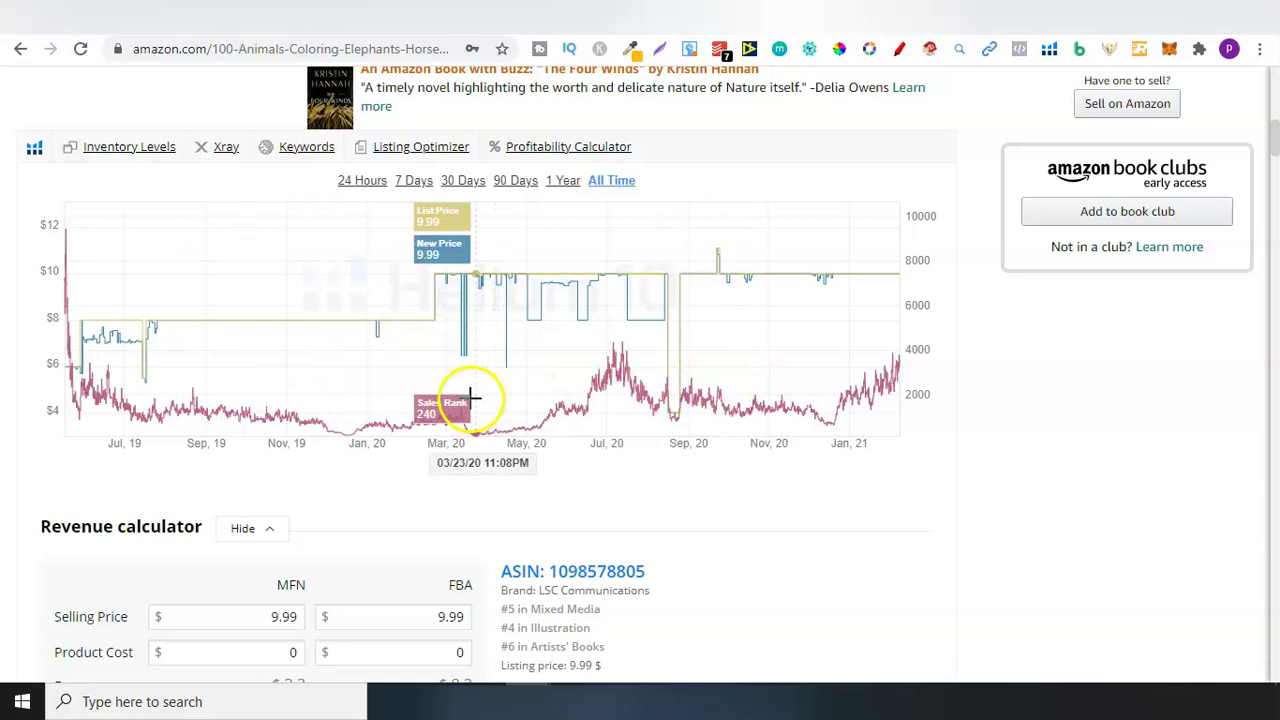
drag(434, 396, 600, 400)
drag(157, 357, 594, 386)
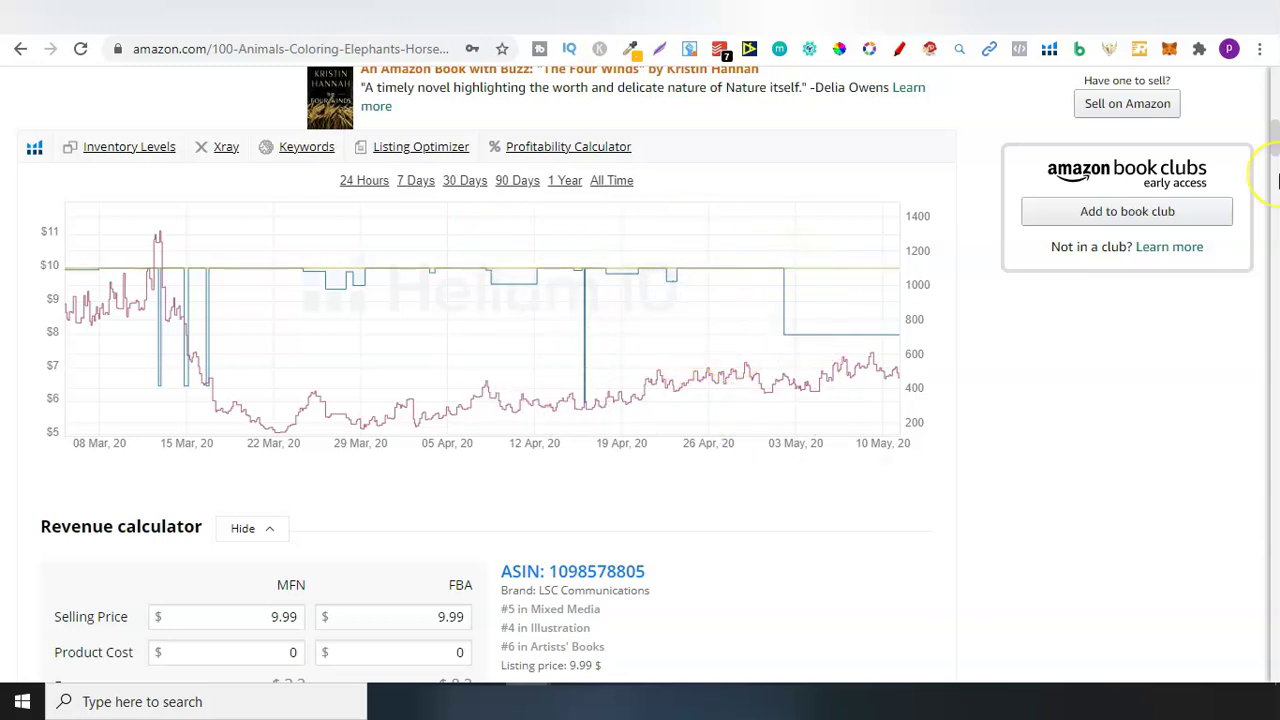
click(1276, 147)
drag(1276, 143, 1276, 158)
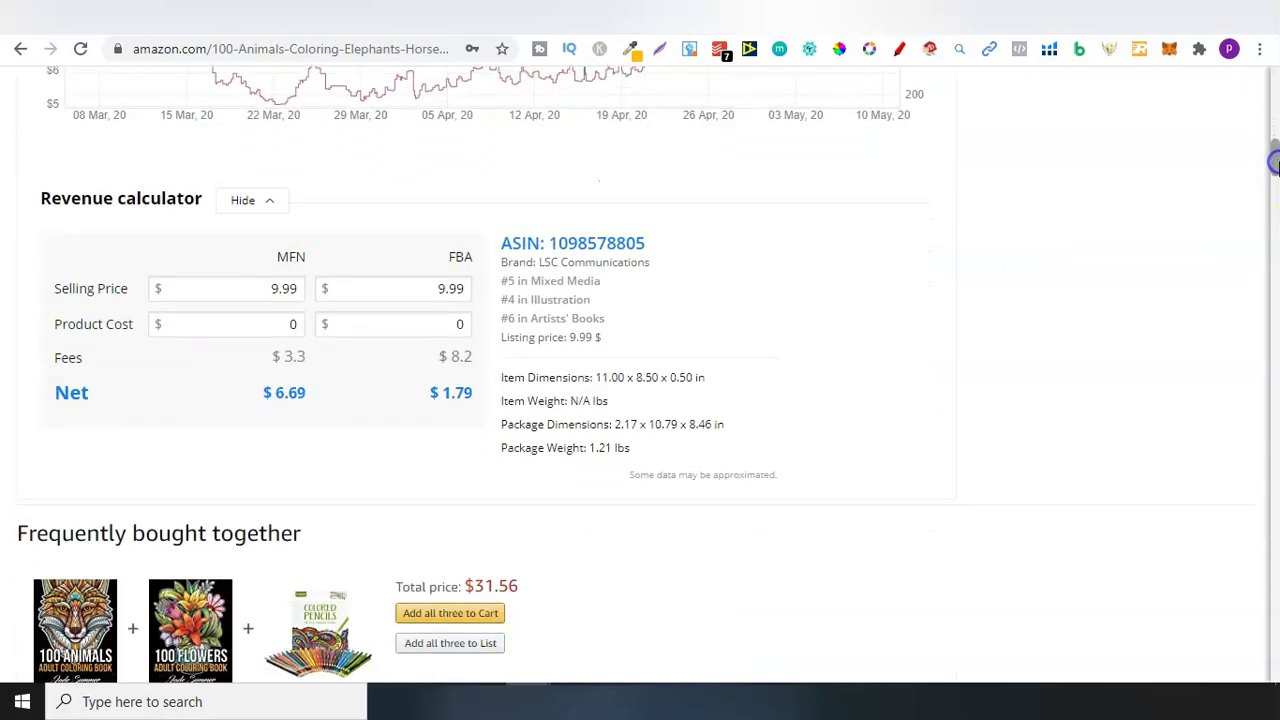
double_click(617, 242)
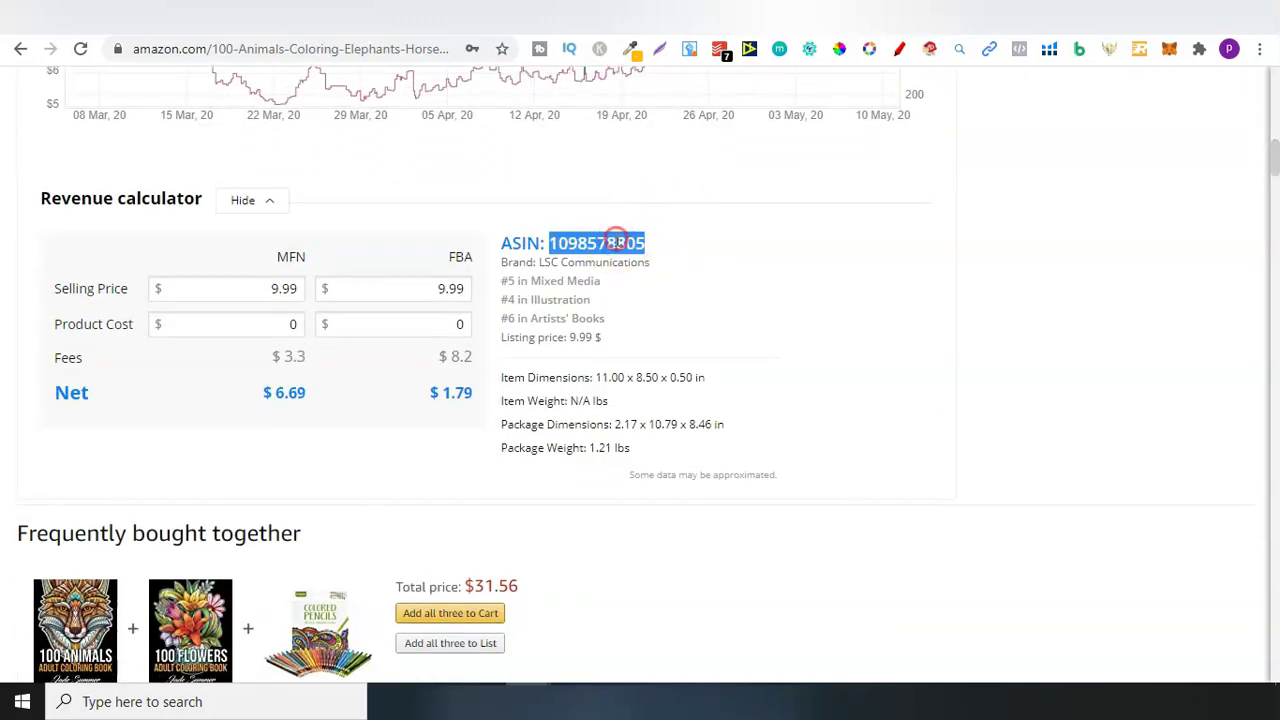
right_click(617, 243)
click(646, 253)
click(543, 20)
click(268, 210)
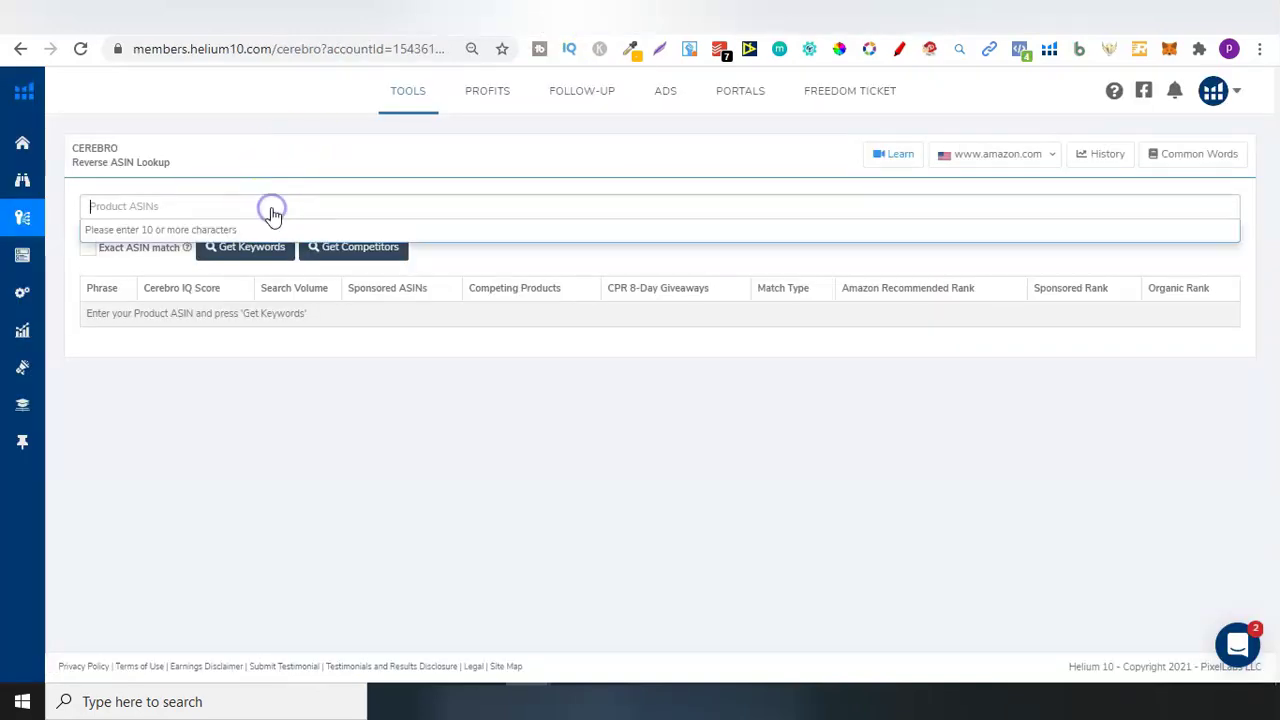
right_click(271, 209)
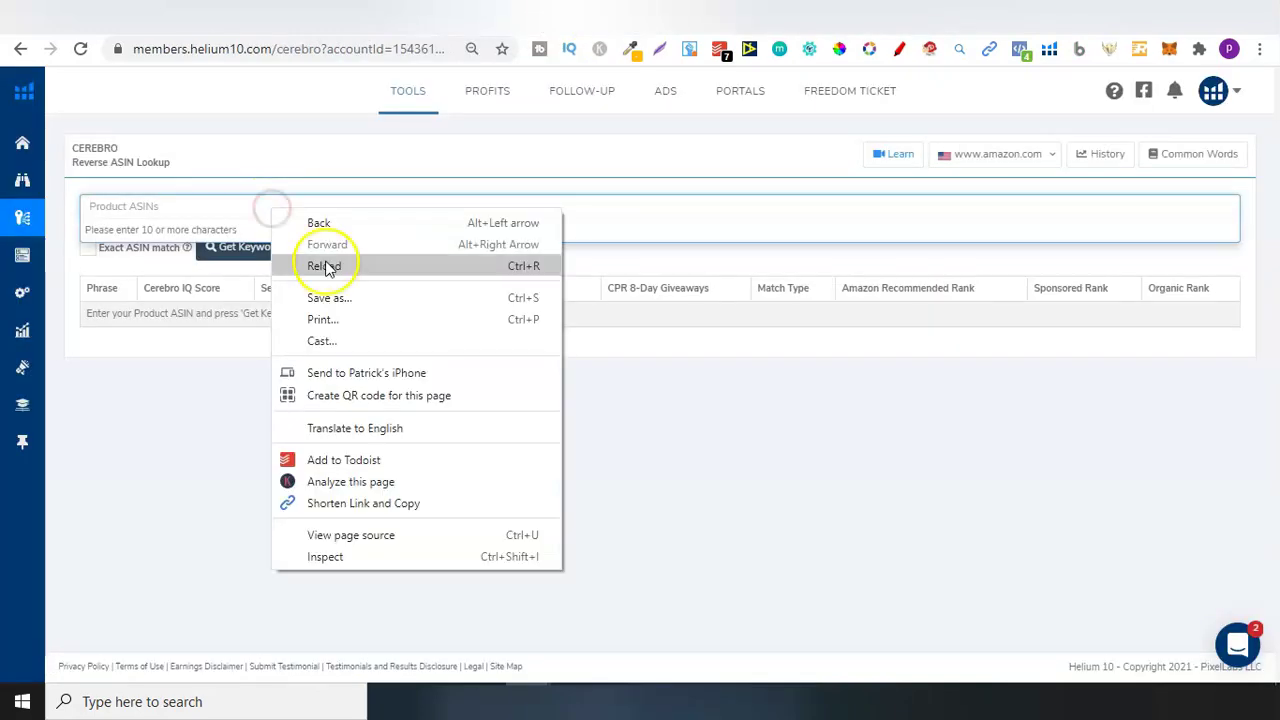
click(112, 205)
right_click(112, 205)
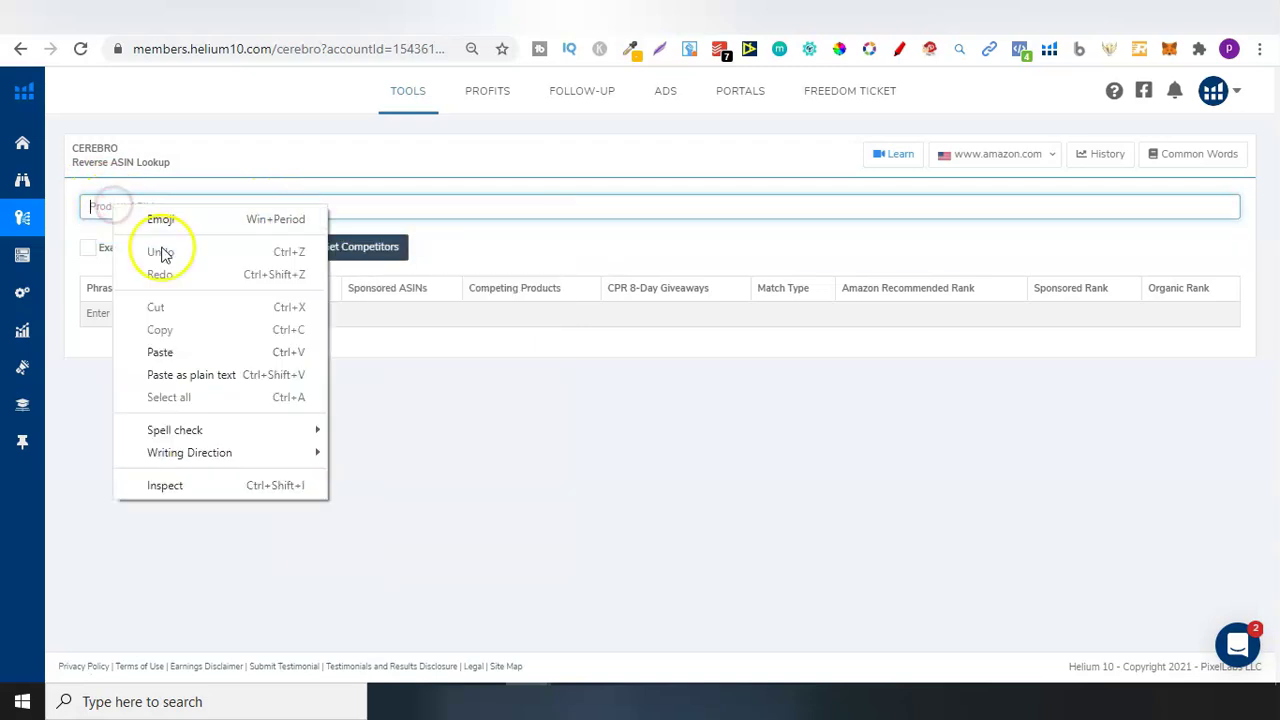
click(153, 349)
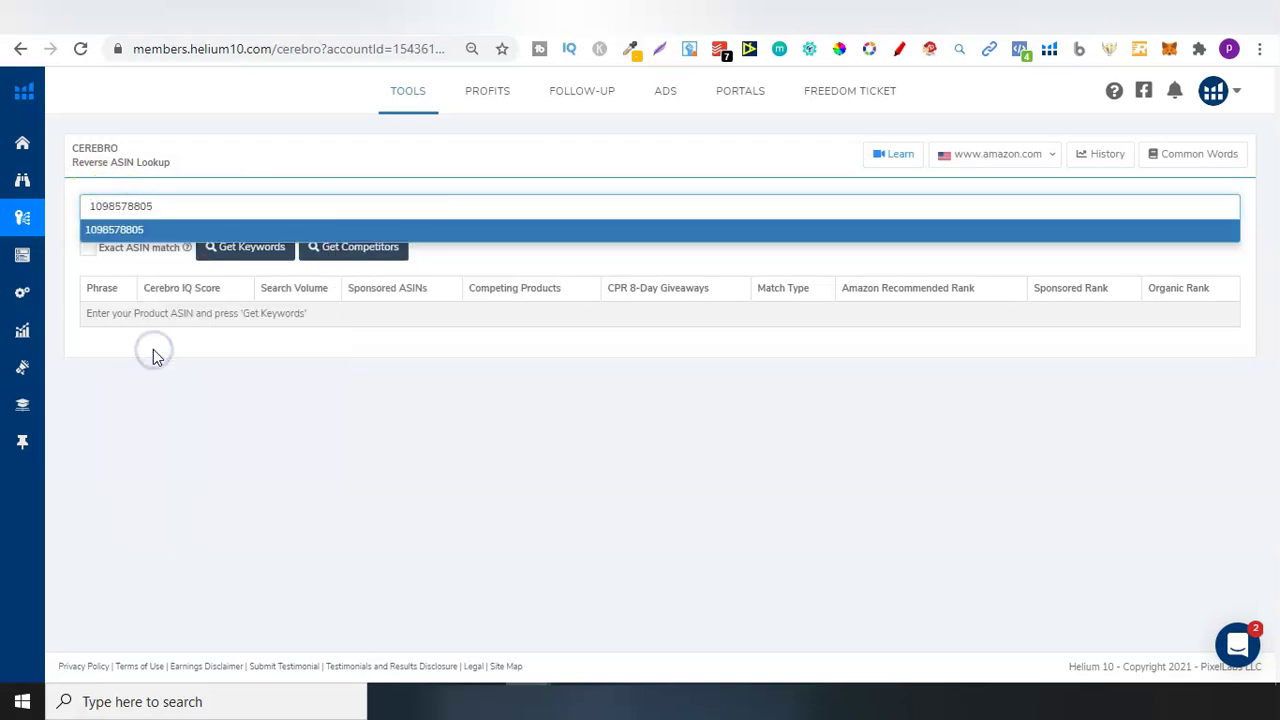
click(114, 229)
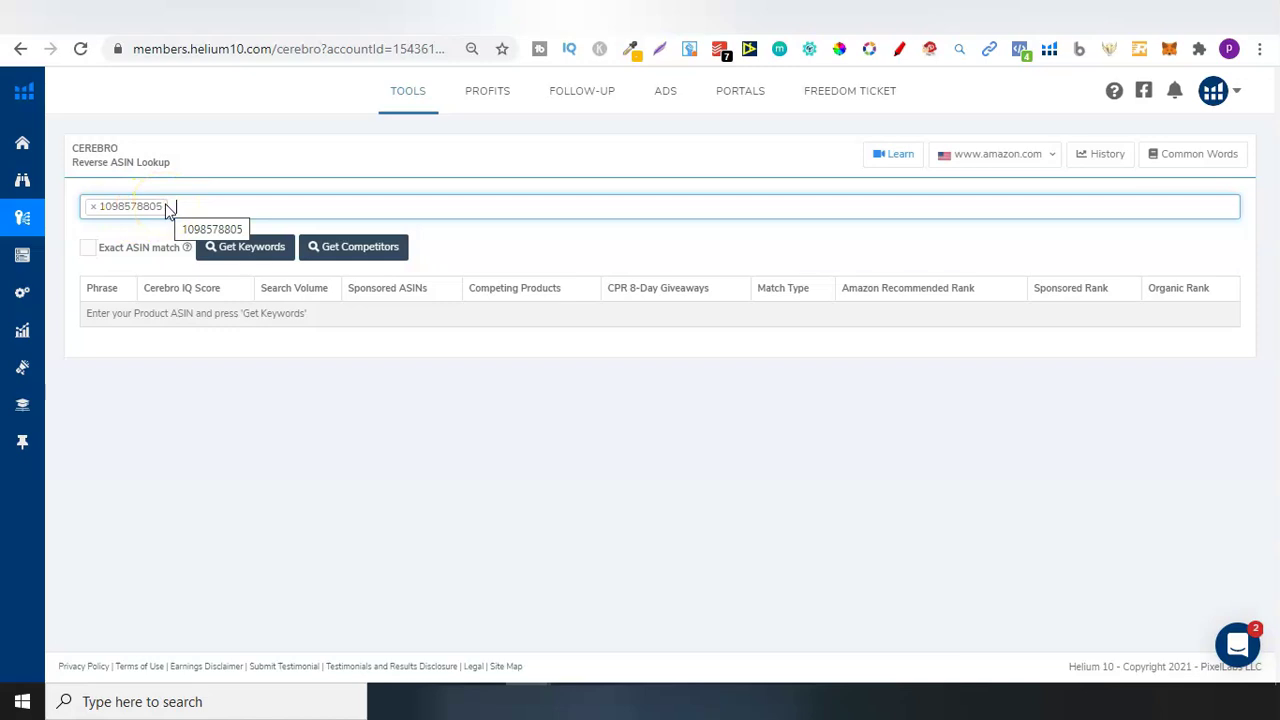
click(188, 206)
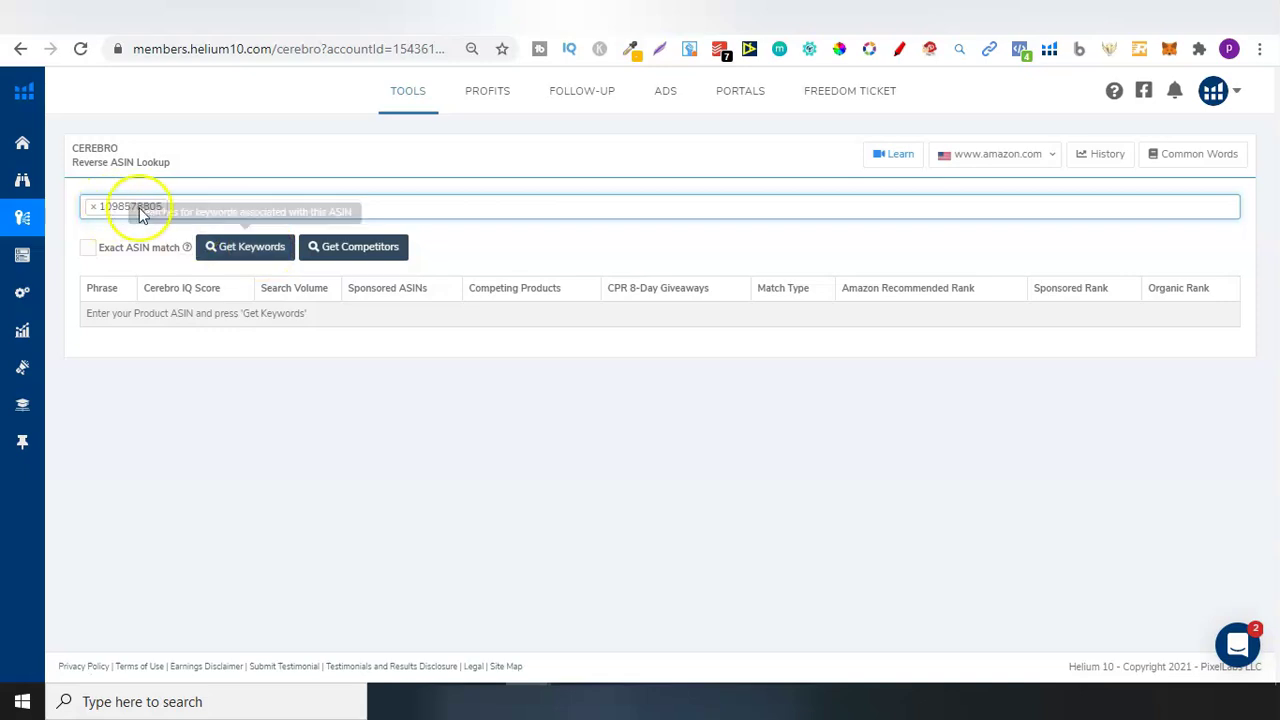
click(259, 246)
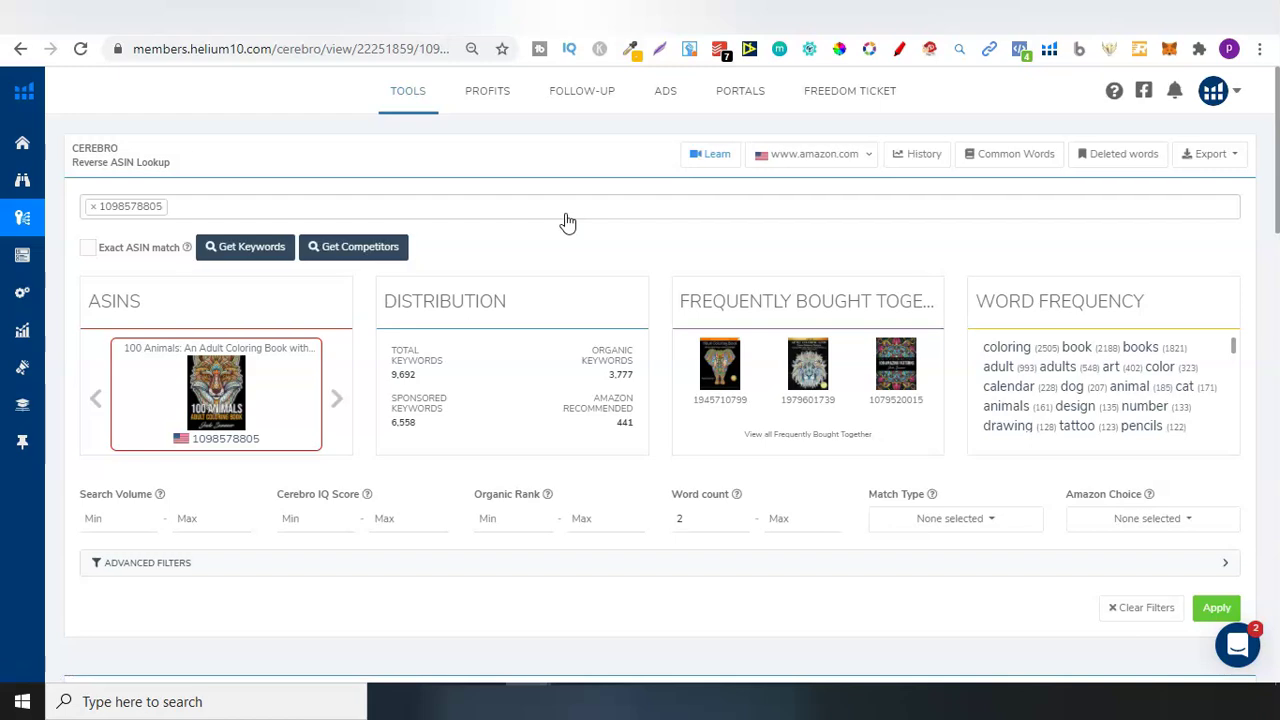
Step: Review the keyword distribution, frequently bought together and word frequency summaries for the looked-up book
click(563, 260)
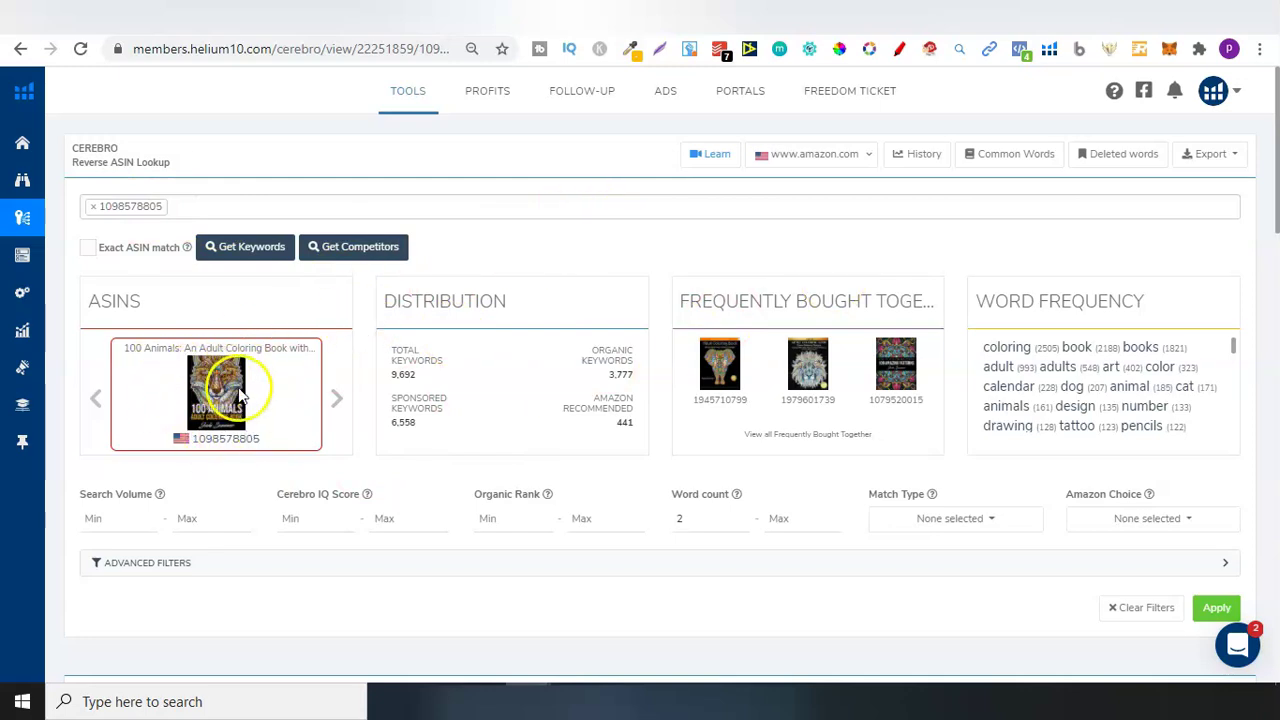
mouse_move(403, 312)
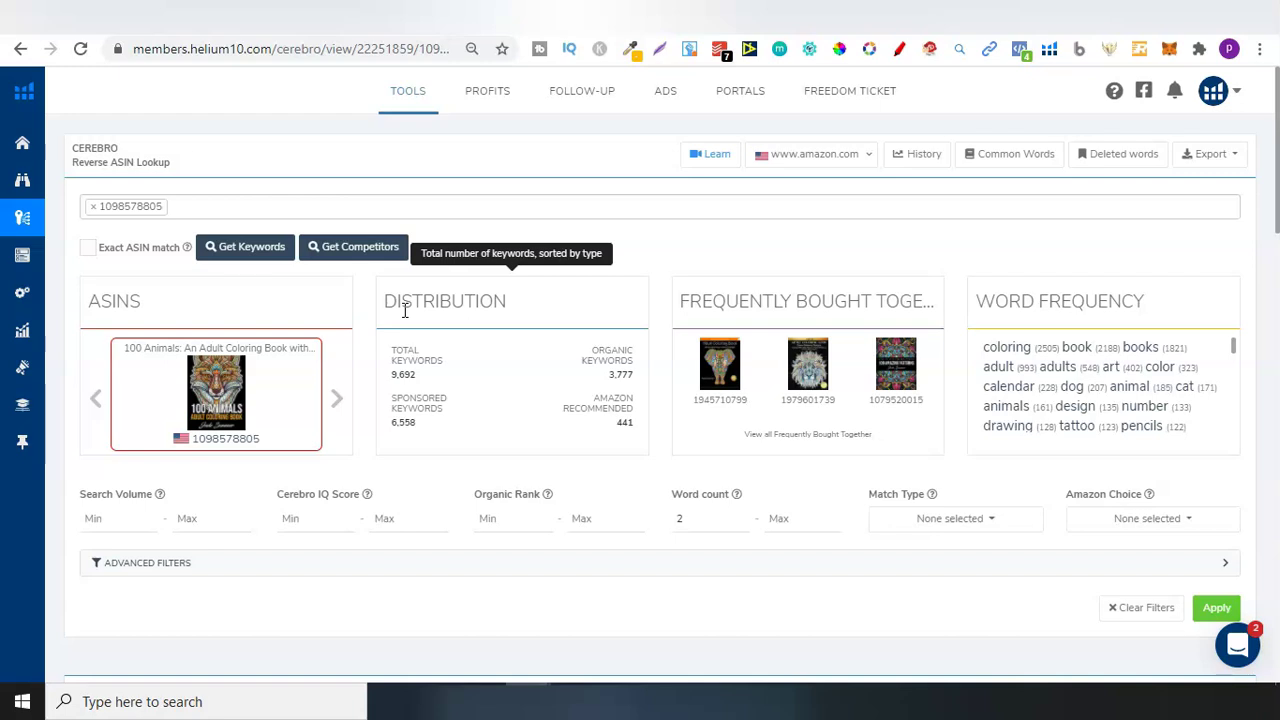
mouse_move(421, 360)
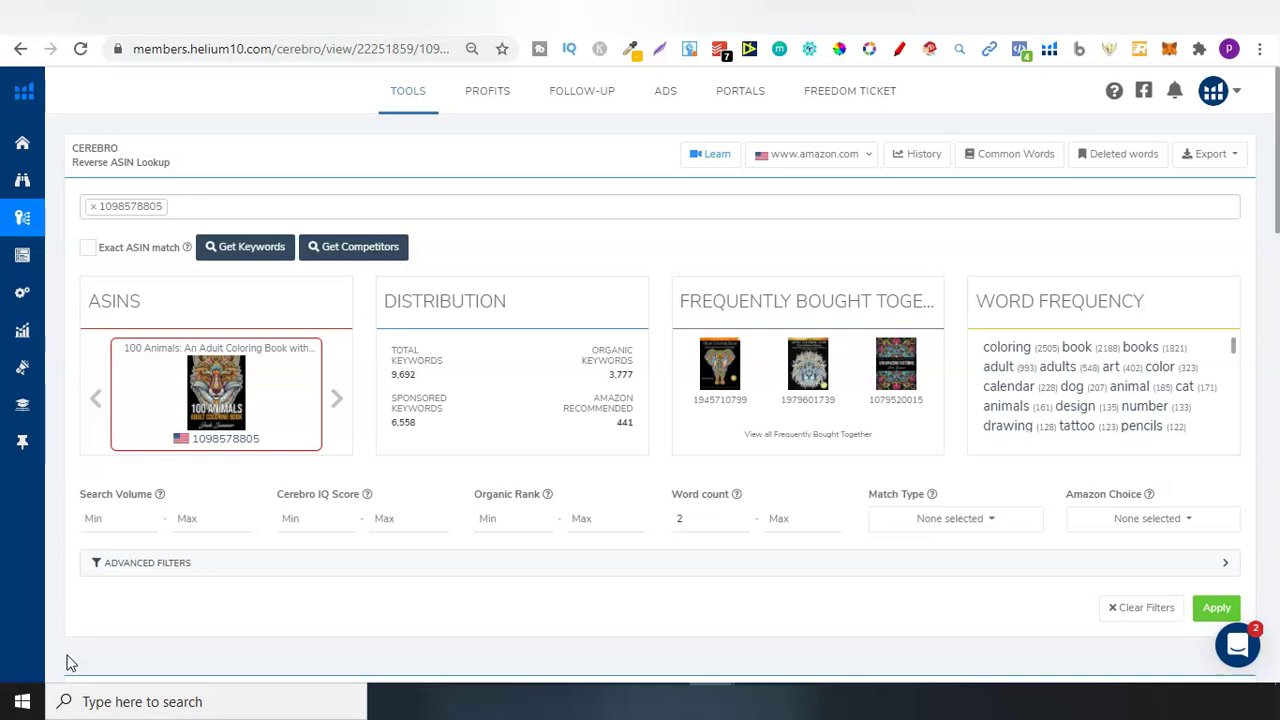
mouse_move(610, 358)
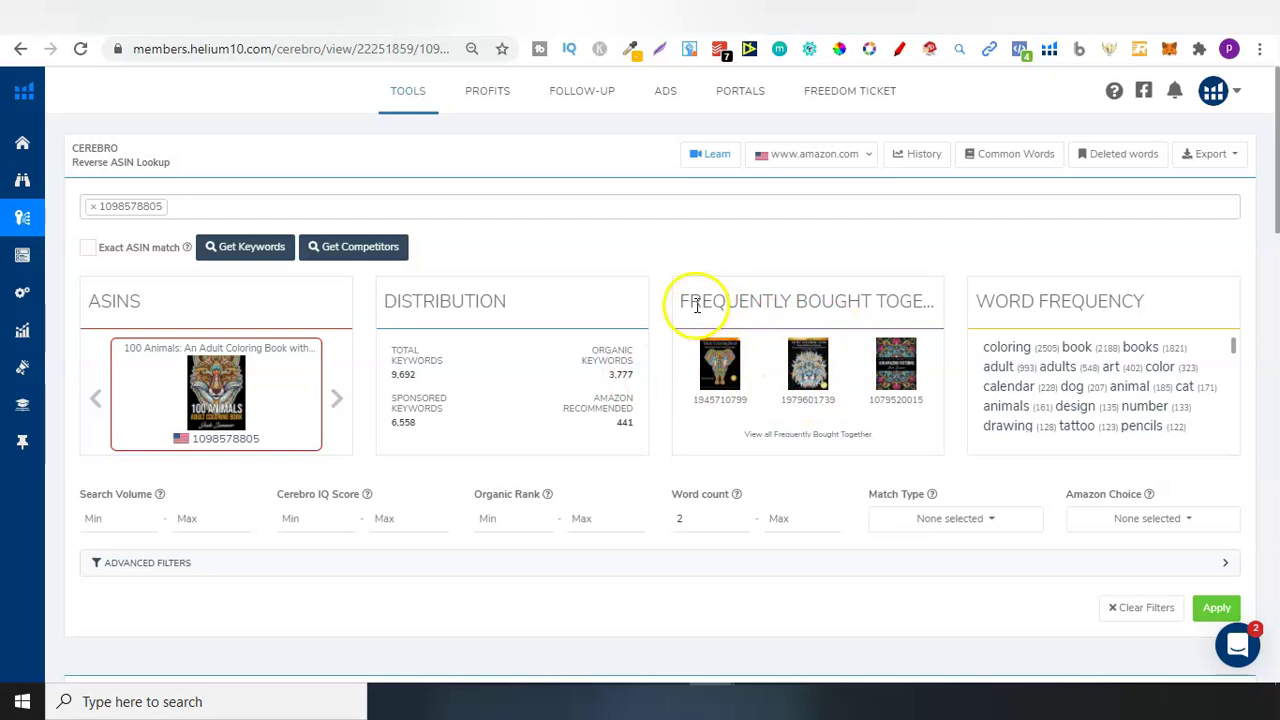
mouse_move(692, 298)
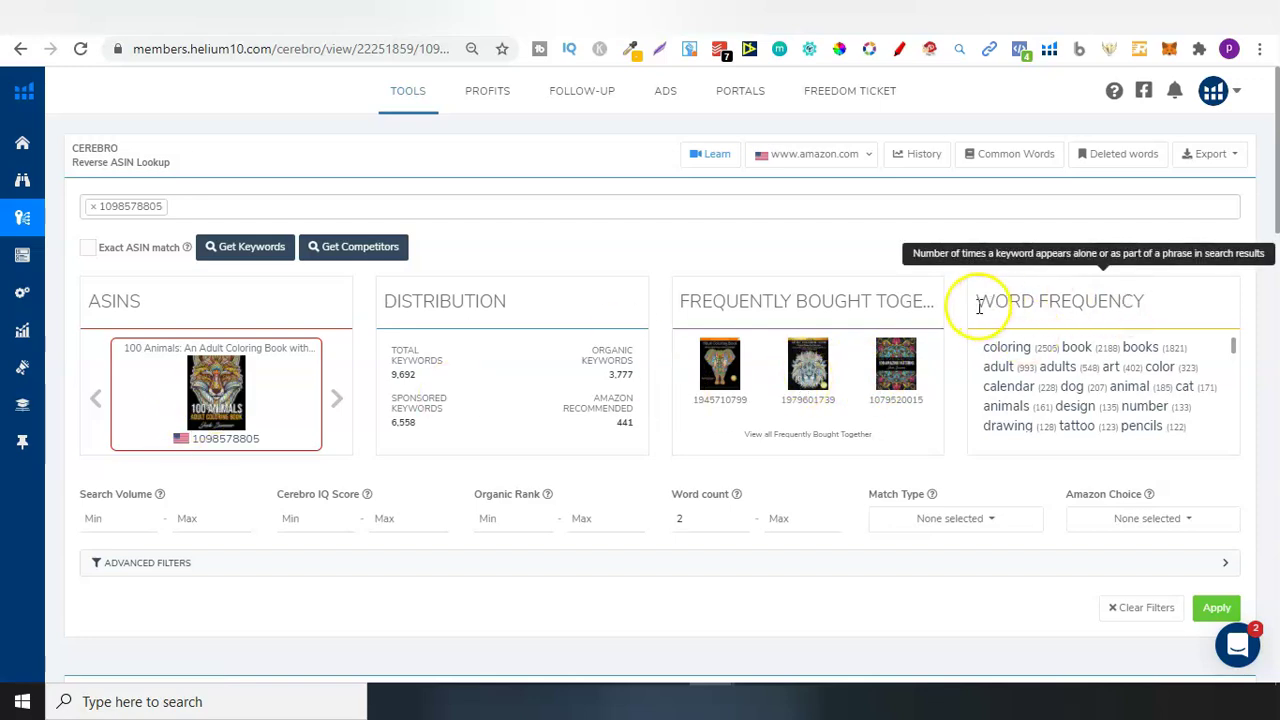
triple_click(1027, 306)
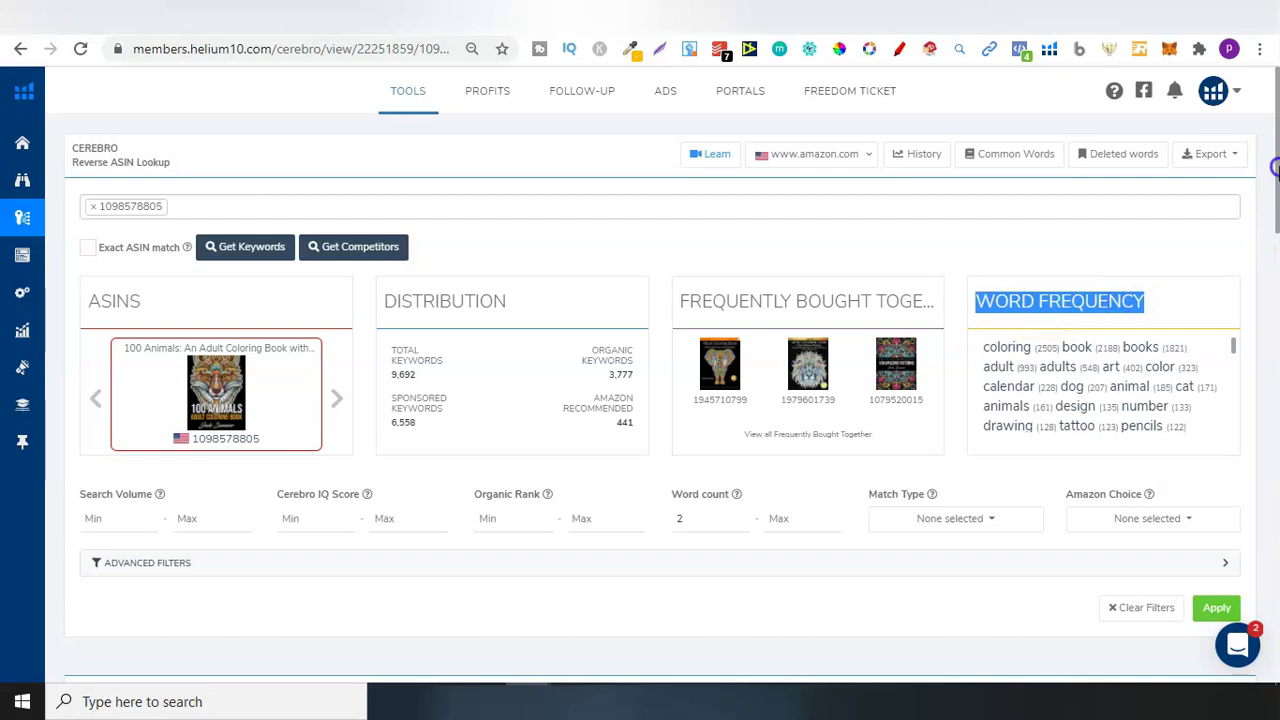
Step: Check the filtered keywords total above the results table
drag(1276, 170, 1276, 208)
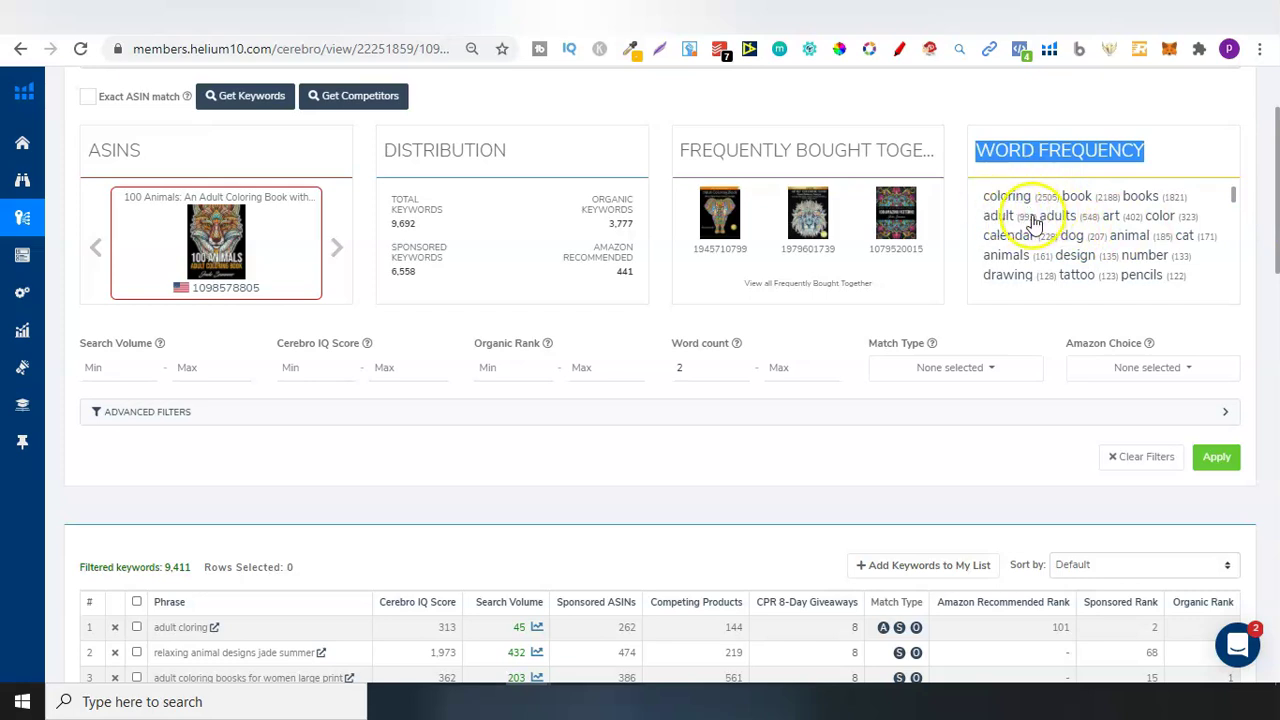
drag(162, 567, 188, 567)
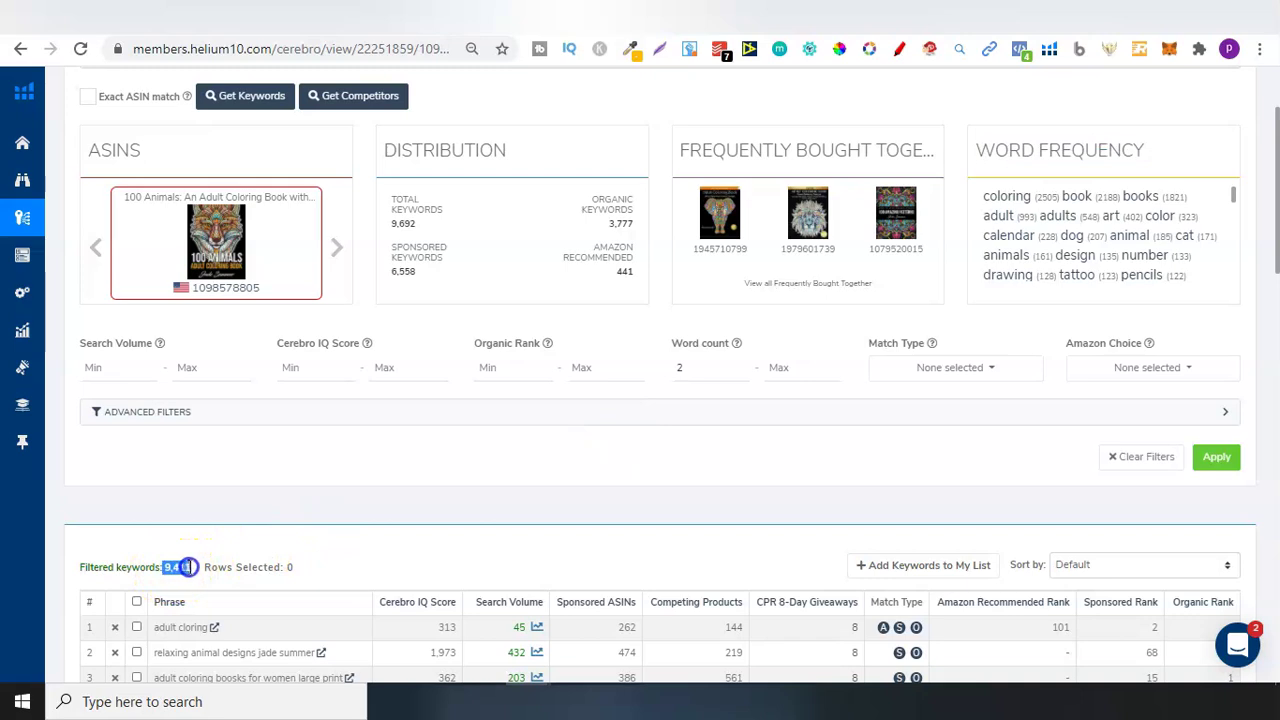
drag(82, 567, 166, 567)
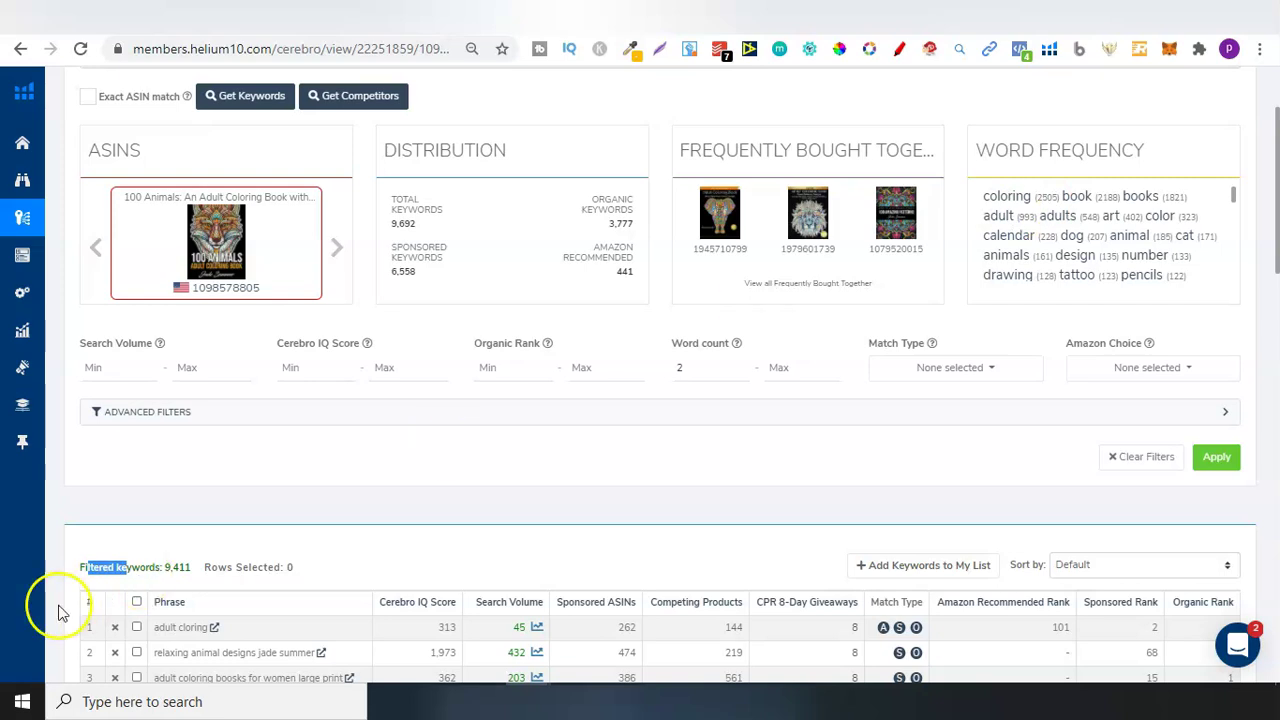
drag(86, 567, 130, 568)
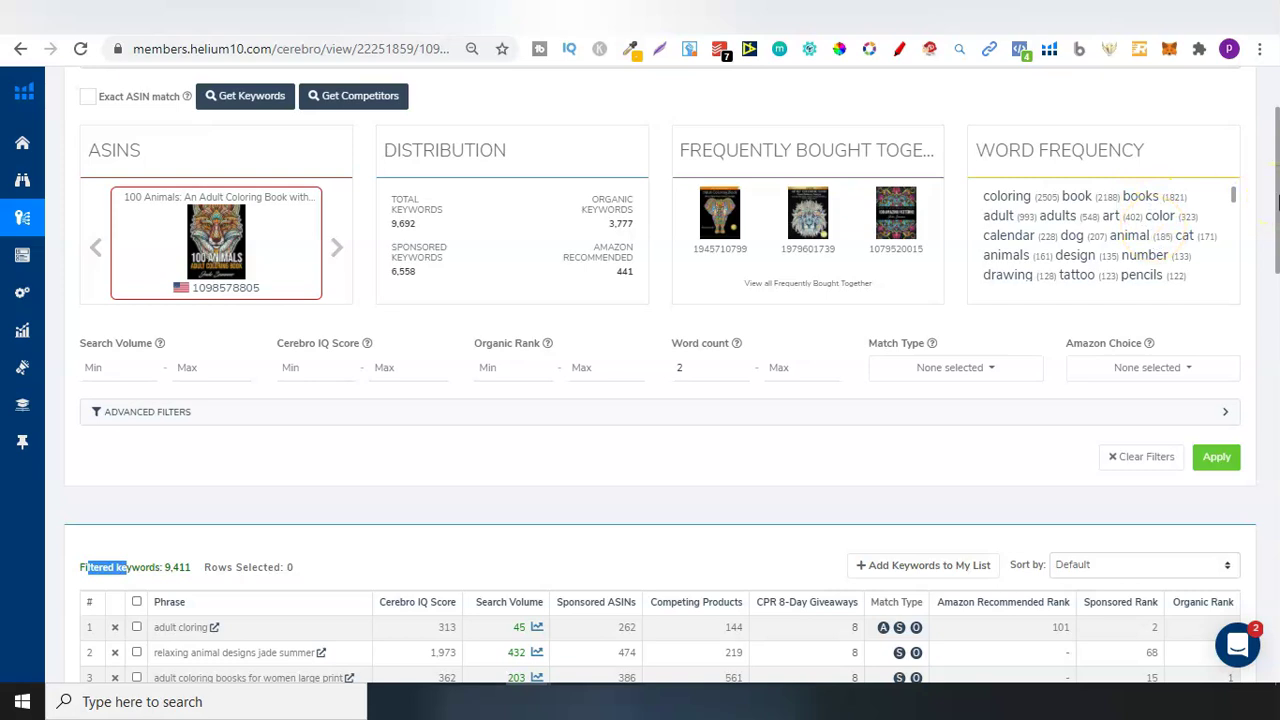
Step: Expand the advanced filters and look over the unfiltered keyword results
drag(1277, 192, 1275, 230)
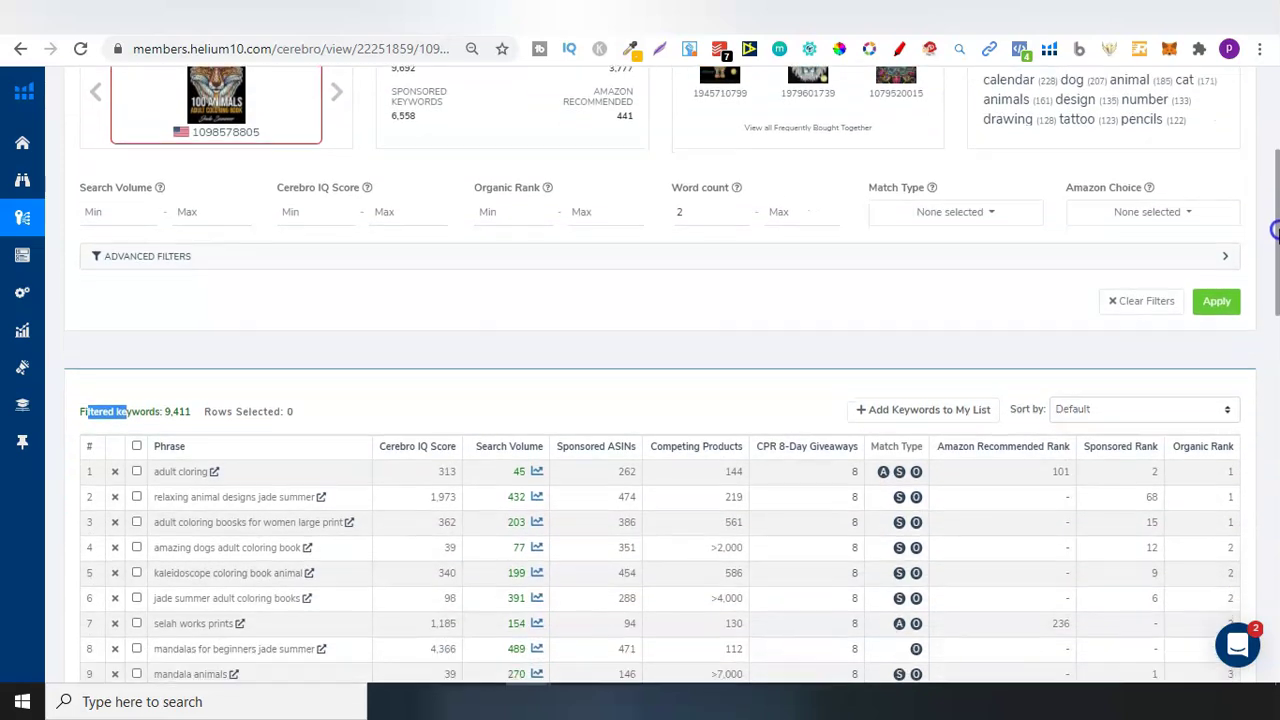
click(429, 264)
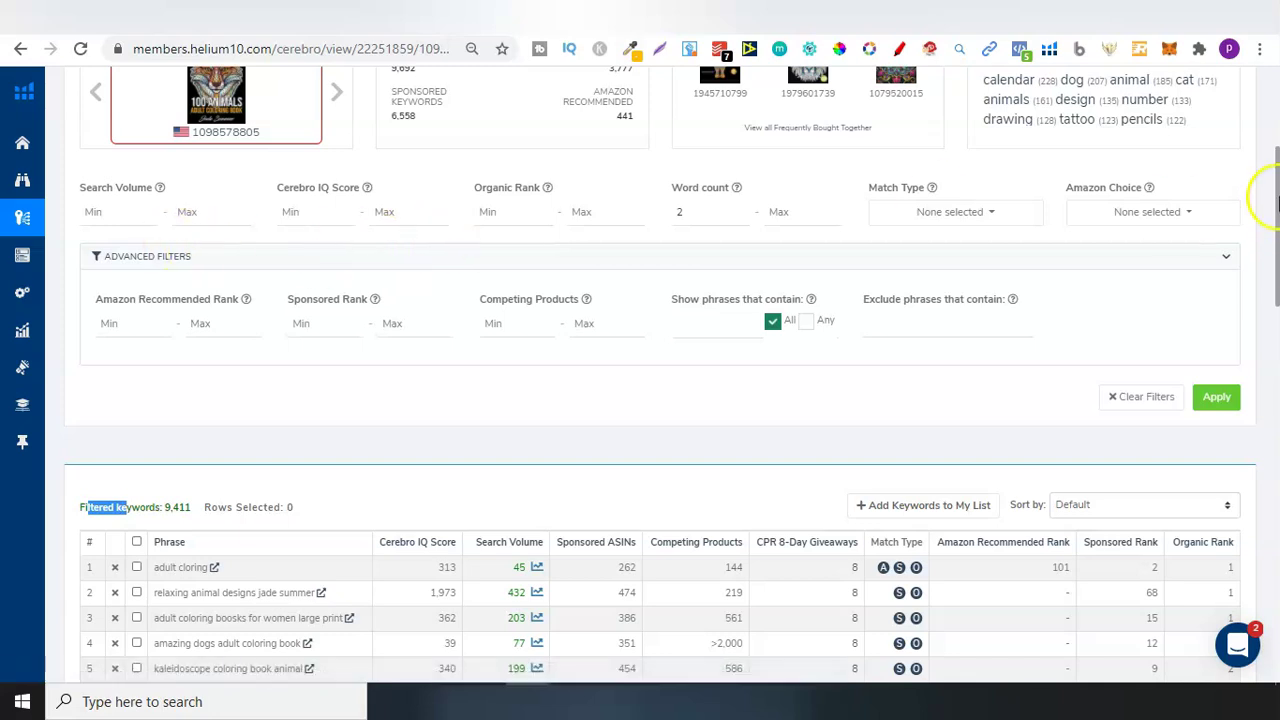
drag(1276, 208, 1276, 261)
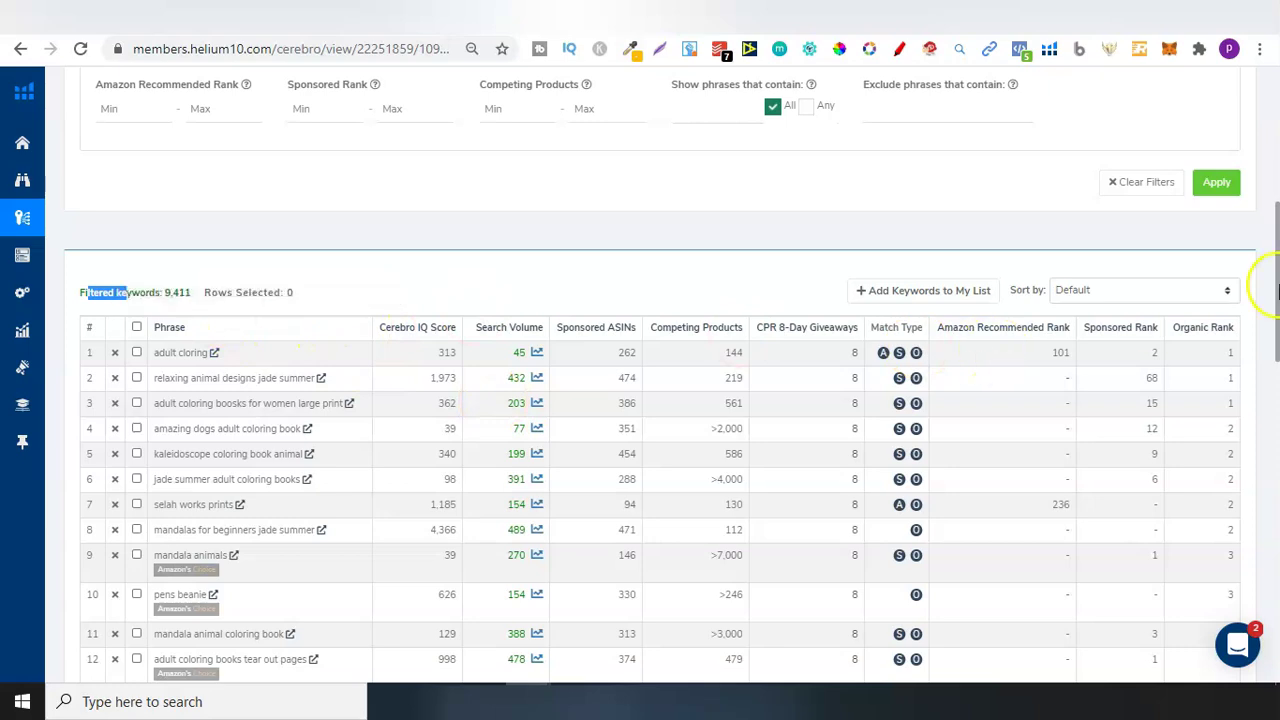
mouse_move(1272, 290)
mouse_down()
mouse_move(1272, 135)
mouse_move(1272, 276)
mouse_up()
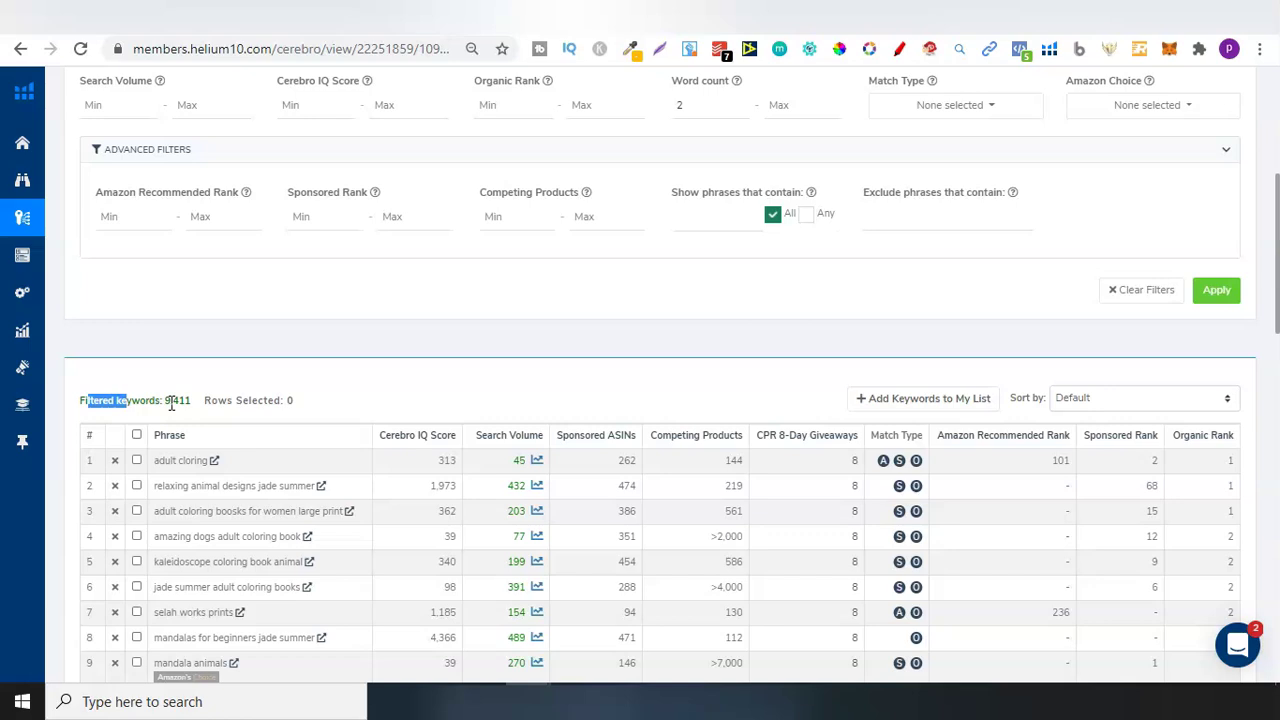
Step: Set the minimum search volume filter to 100
drag(1278, 285, 1277, 240)
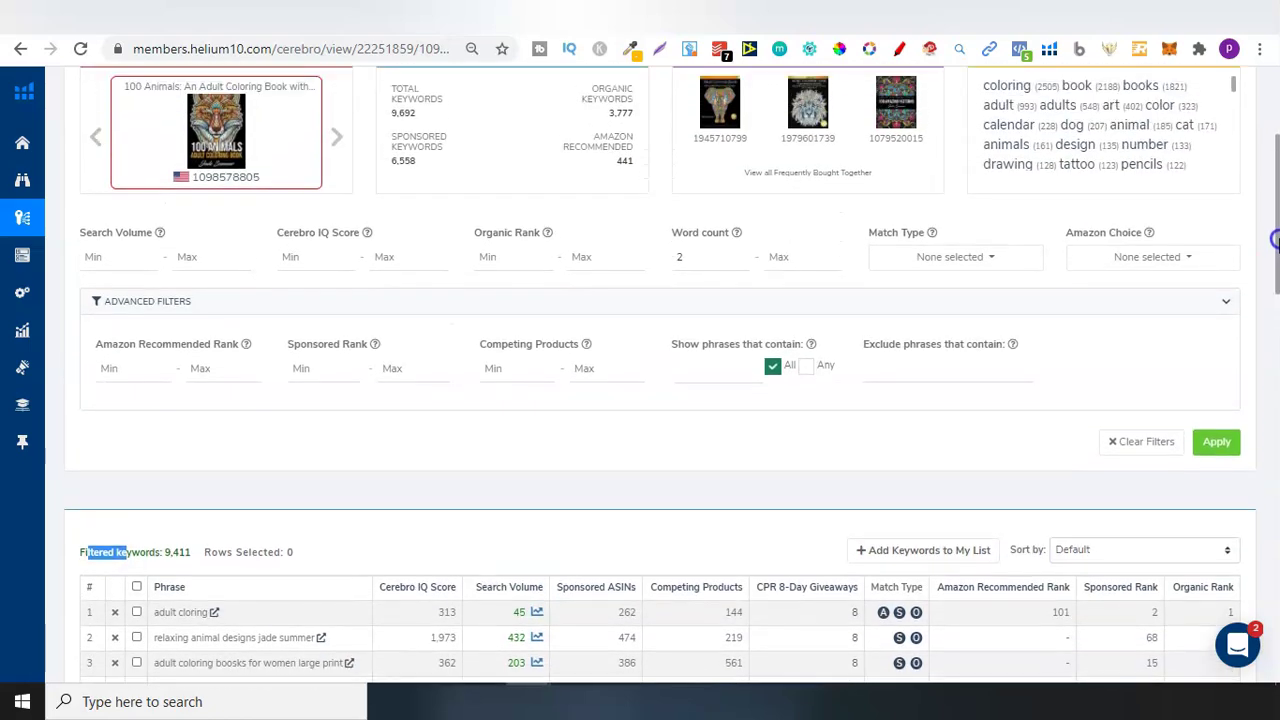
click(114, 266)
click(116, 261)
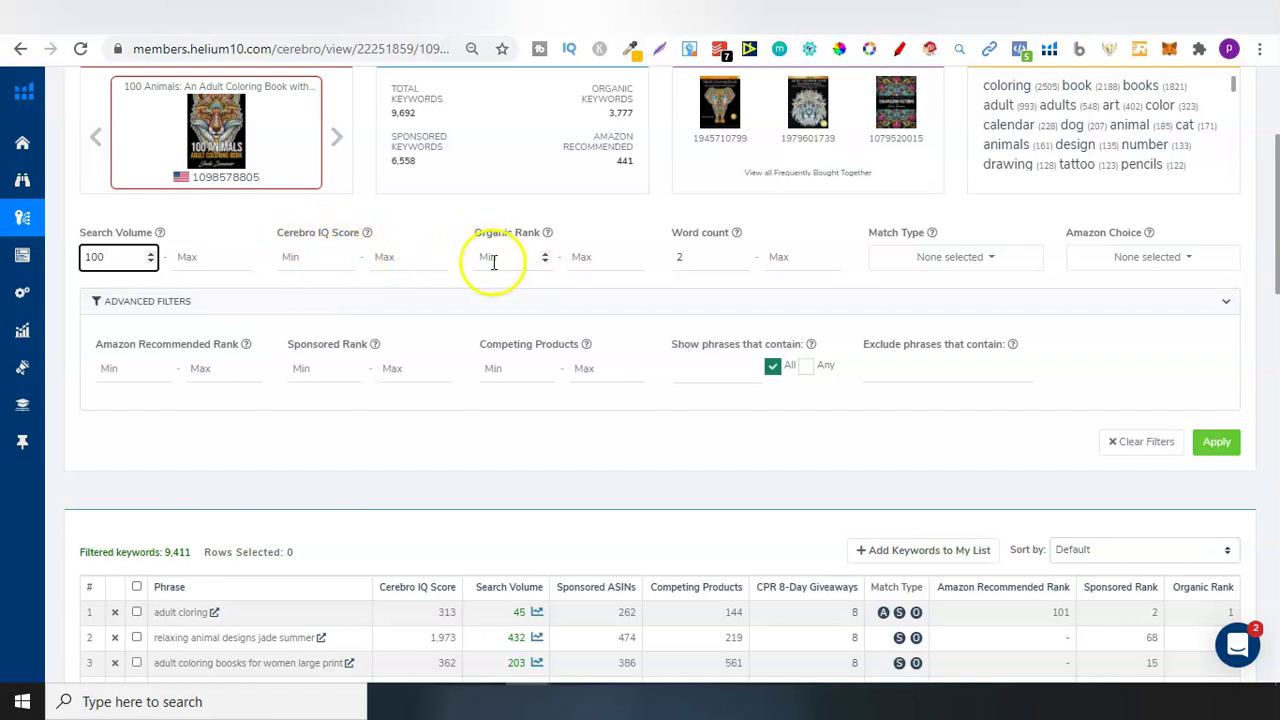
Step: Examine the organic rank values in the keyword table and return to the filters
drag(1275, 145, 1275, 243)
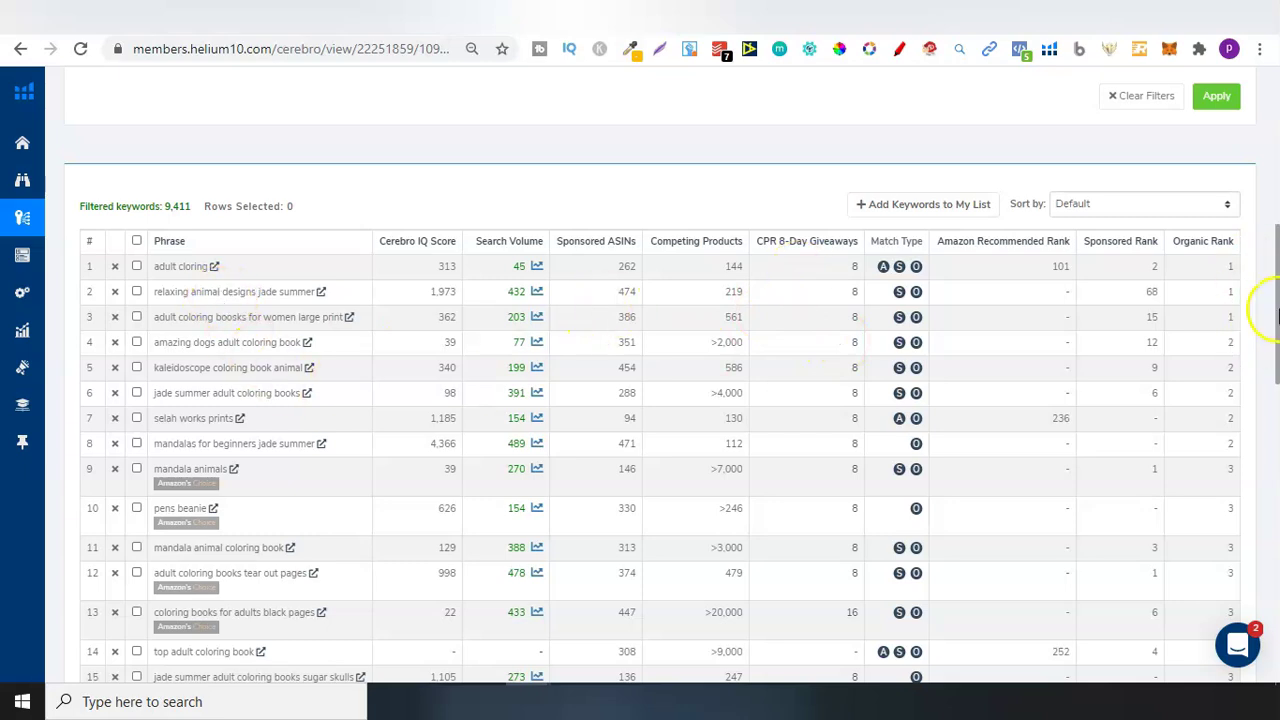
drag(1272, 318, 1276, 292)
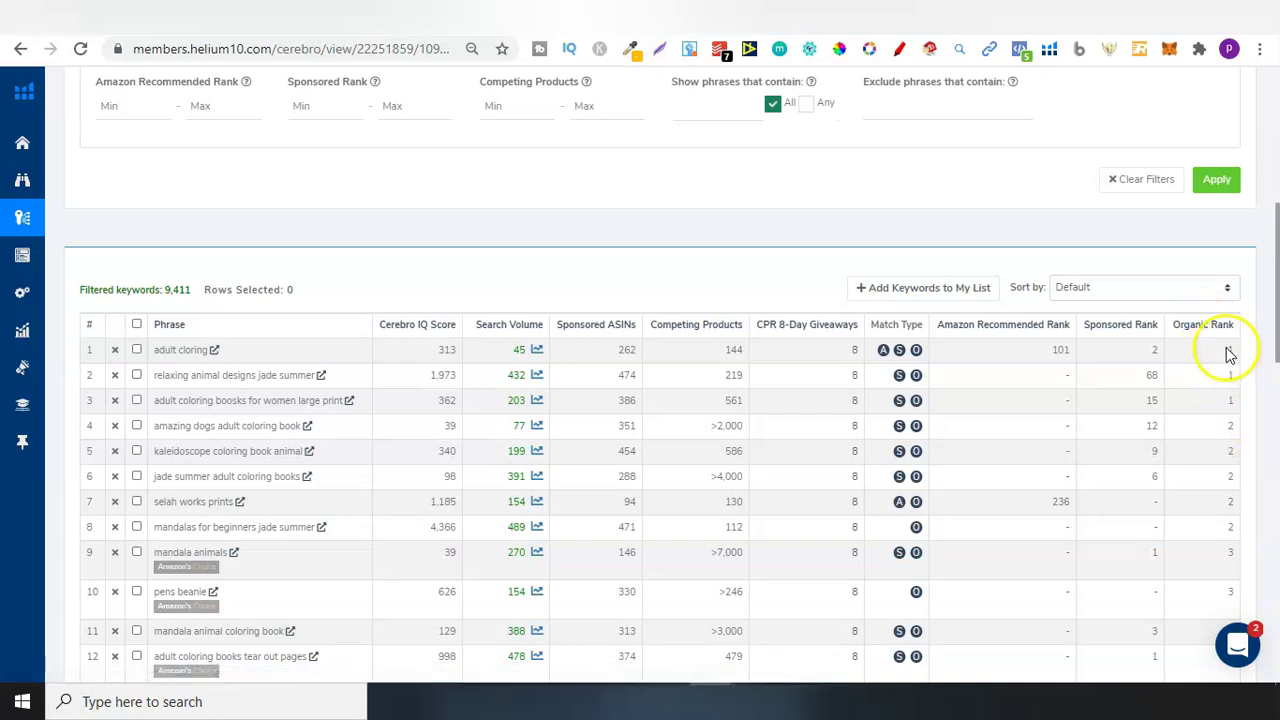
scroll(1225, 322, up, 4)
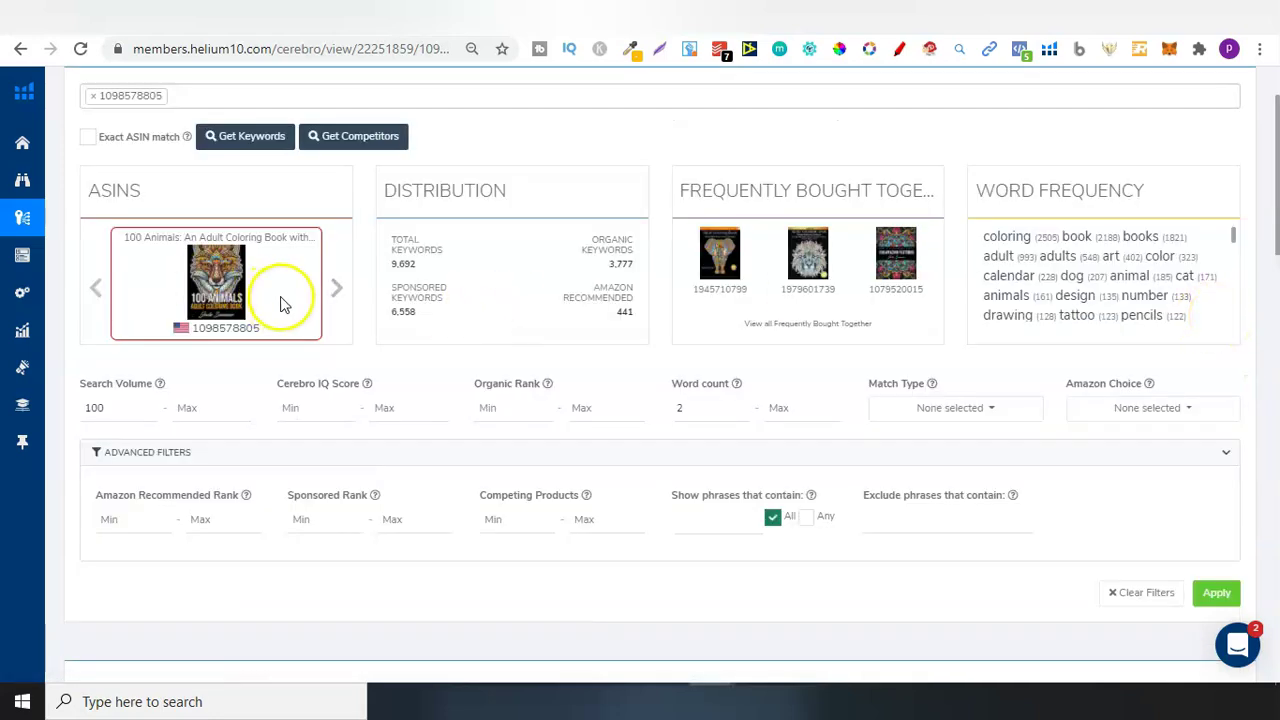
Step: Examine the sponsored rank and organic rank values in the keyword table and return to the filters
drag(1275, 160, 1275, 275)
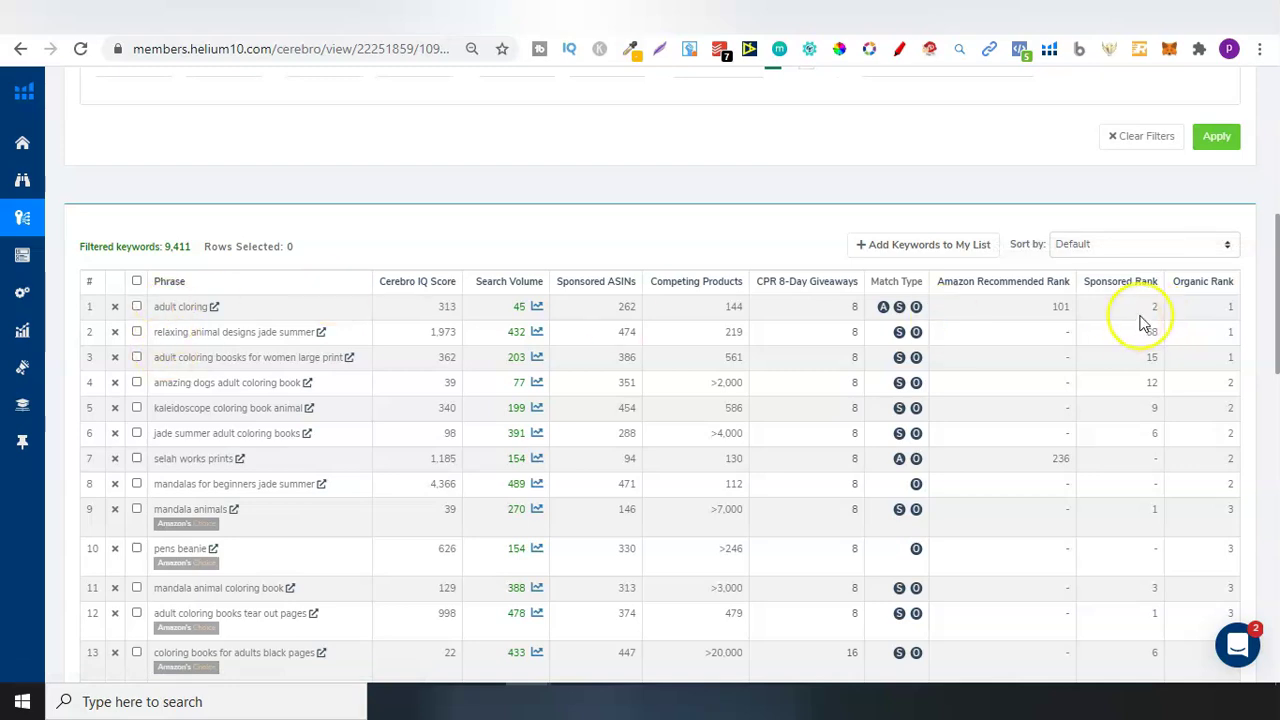
mouse_move(1156, 308)
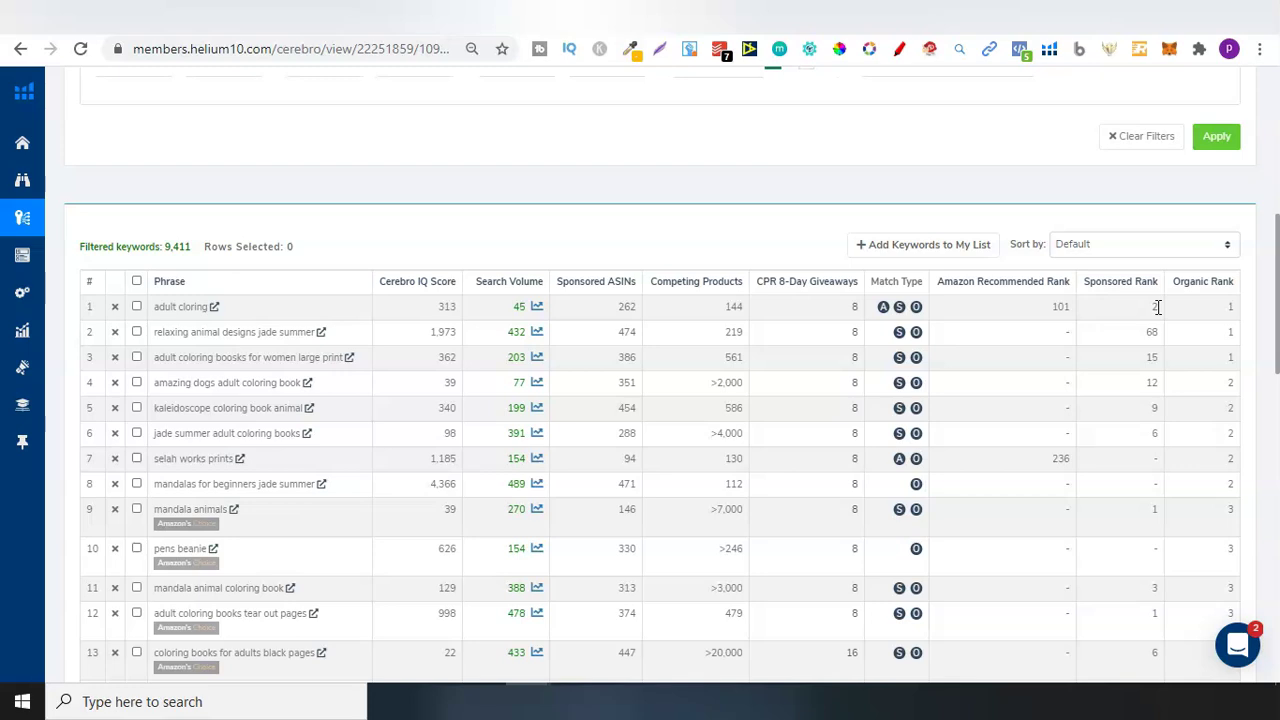
drag(1276, 316, 1275, 235)
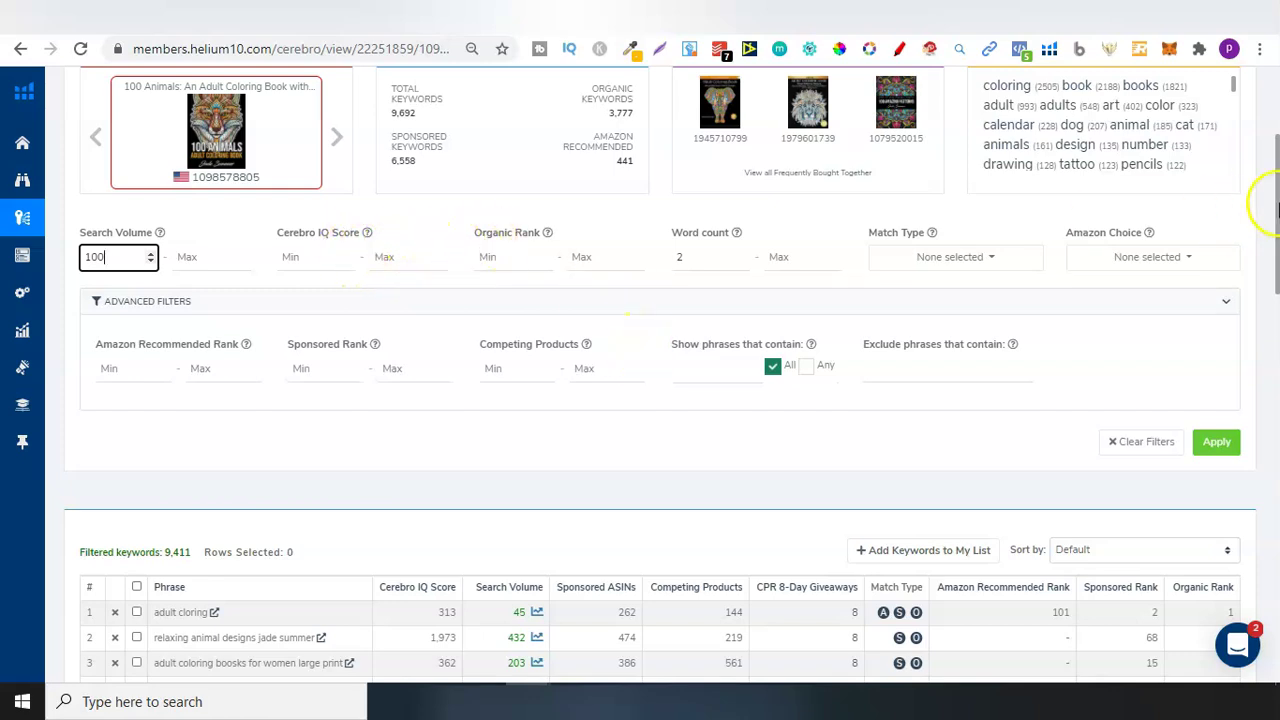
drag(1275, 205, 1275, 302)
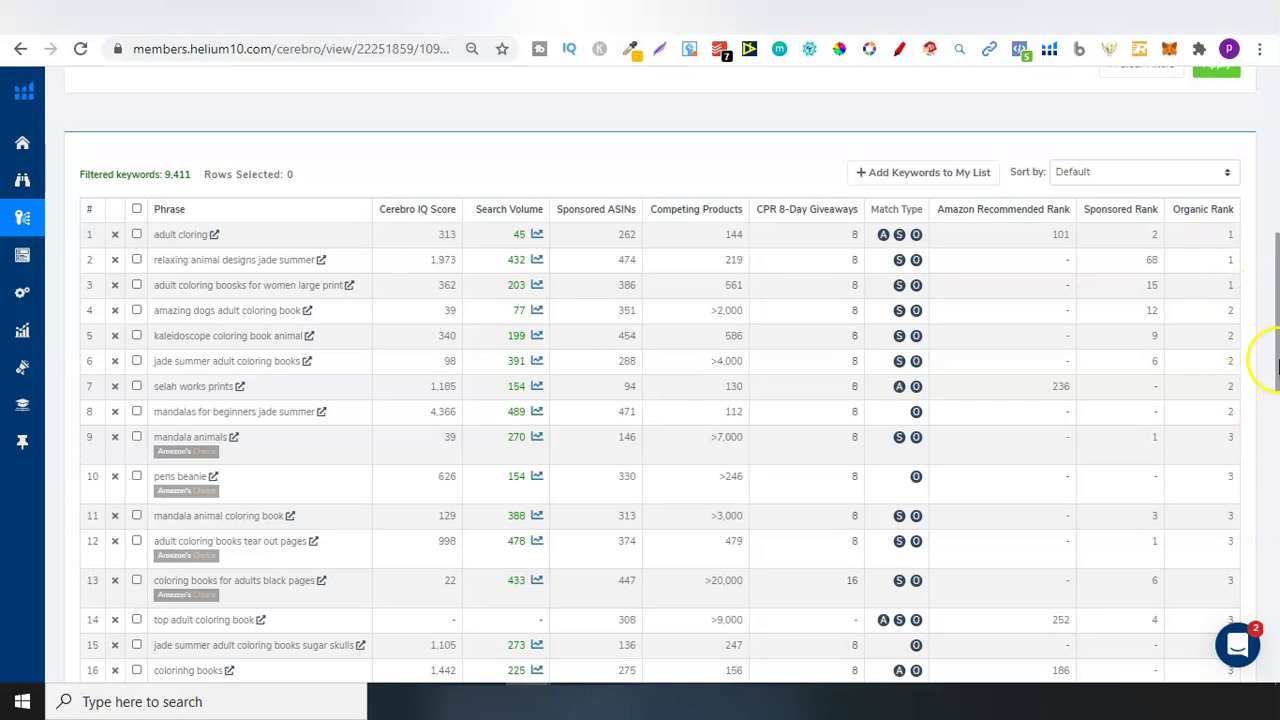
drag(1274, 354, 1275, 254)
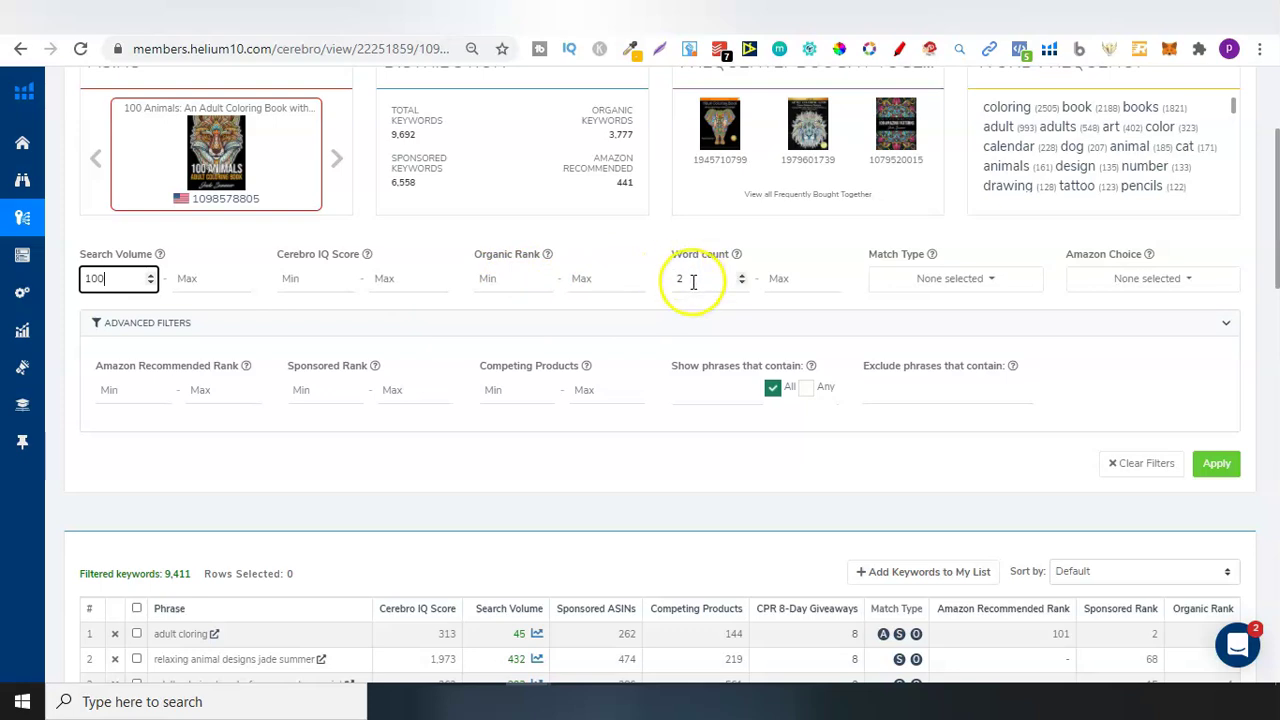
Step: Look over the Match Type filter options without selecting any
click(960, 280)
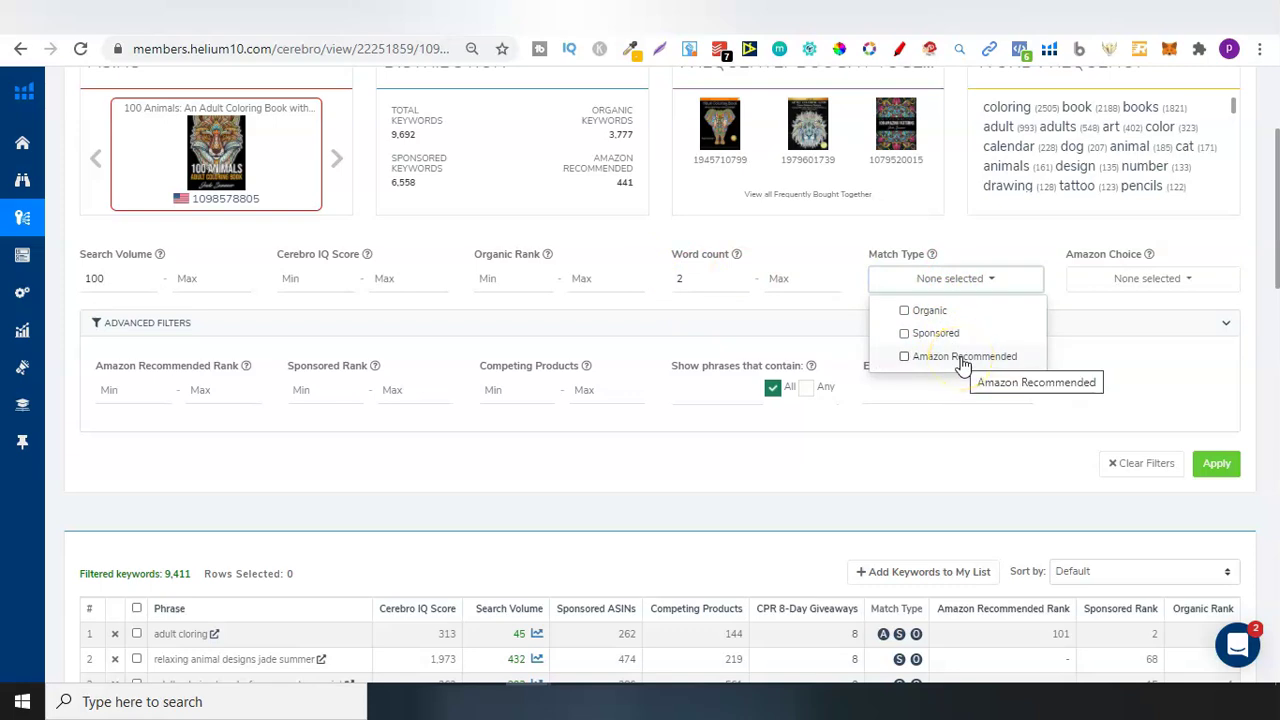
click(958, 392)
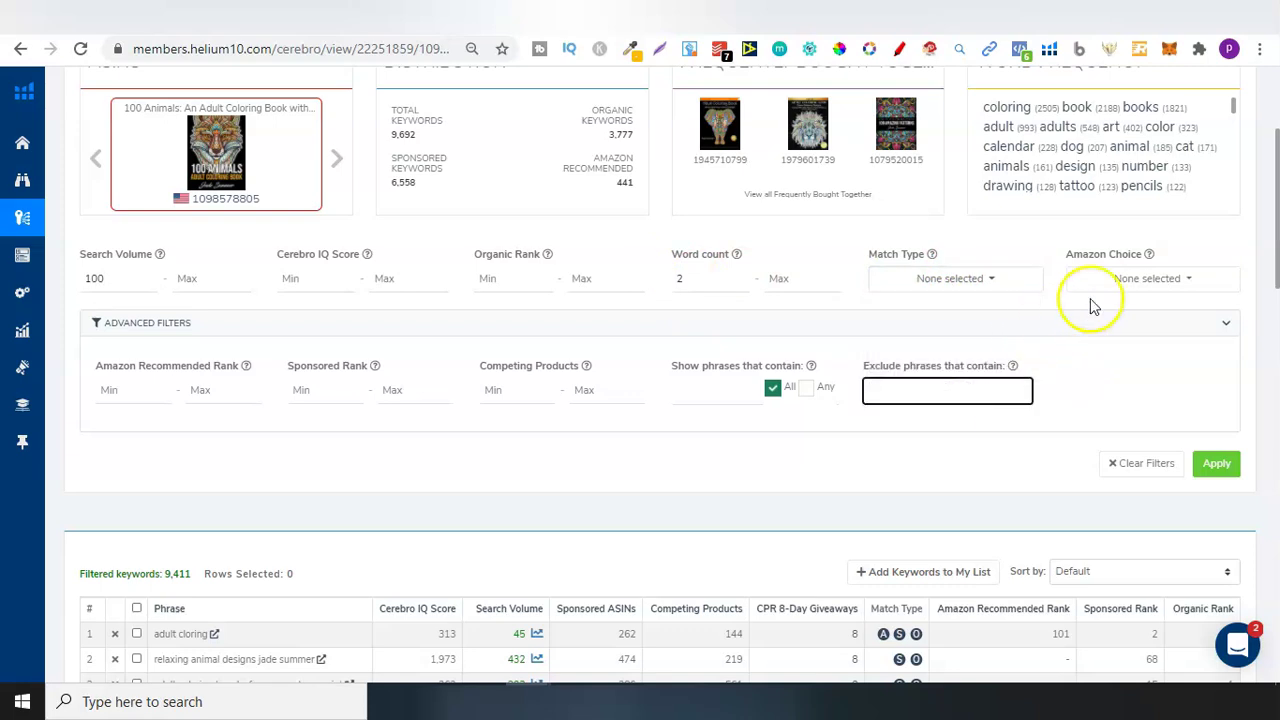
click(990, 435)
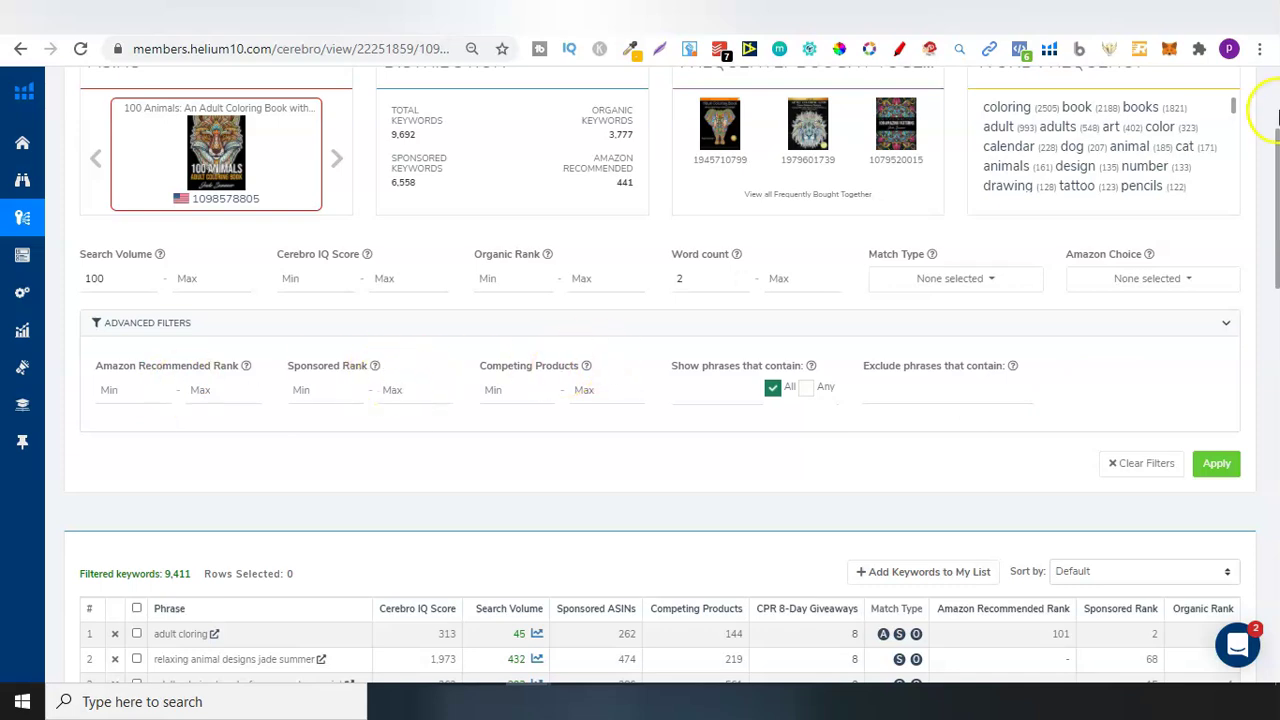
Step: Compare competing products with search volume for the first keyword in the table and return to the filters
scroll(1275, 160, down, 2)
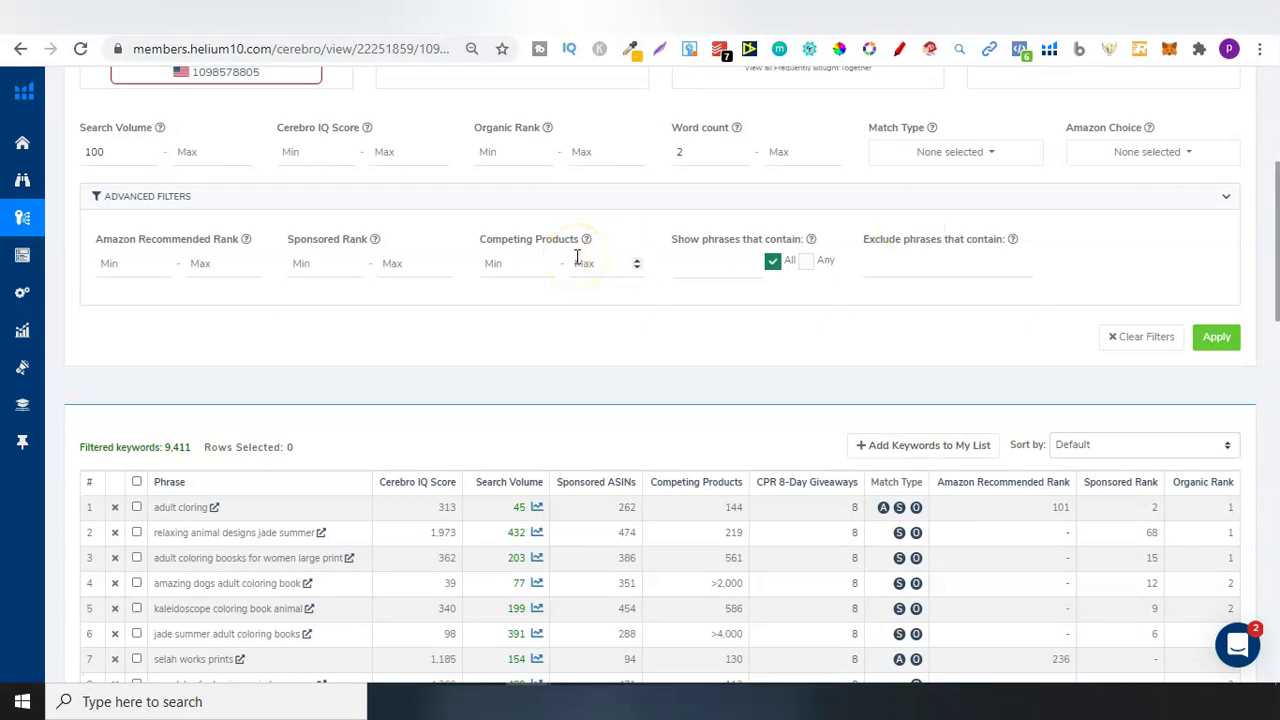
scroll(1268, 190, down, 2)
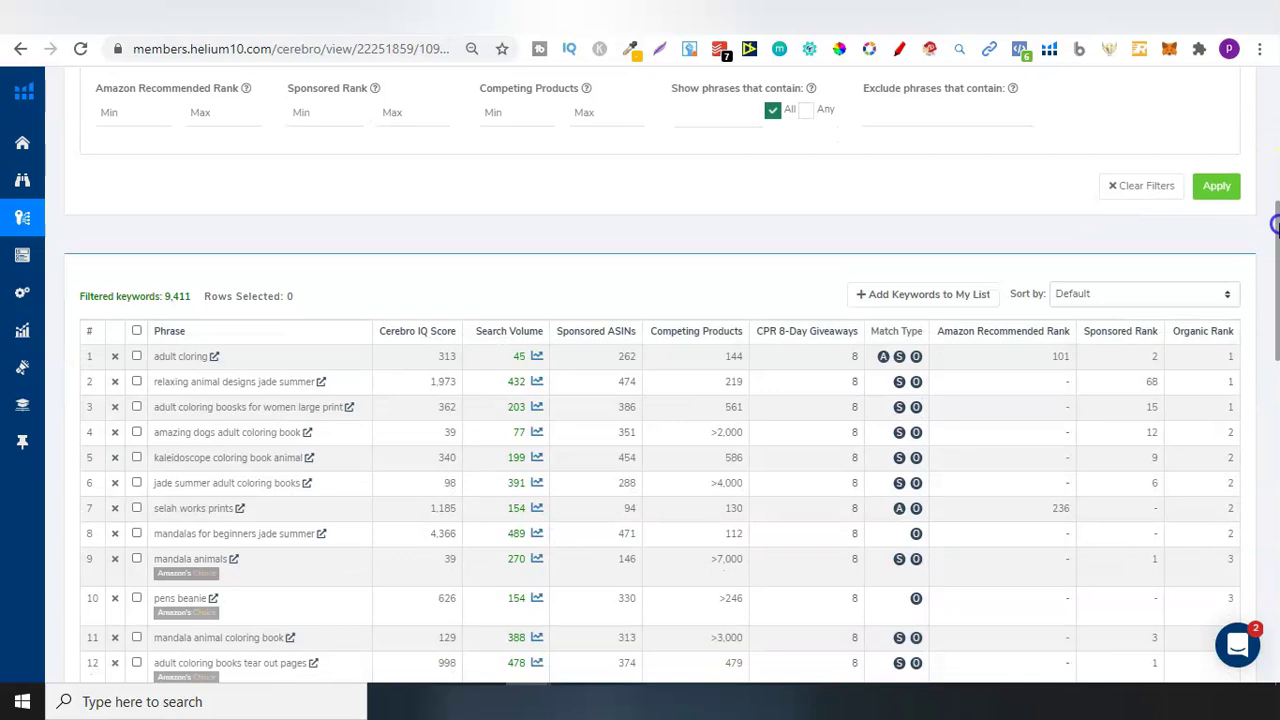
scroll(1275, 225, down, 1)
mouse_move(703, 272)
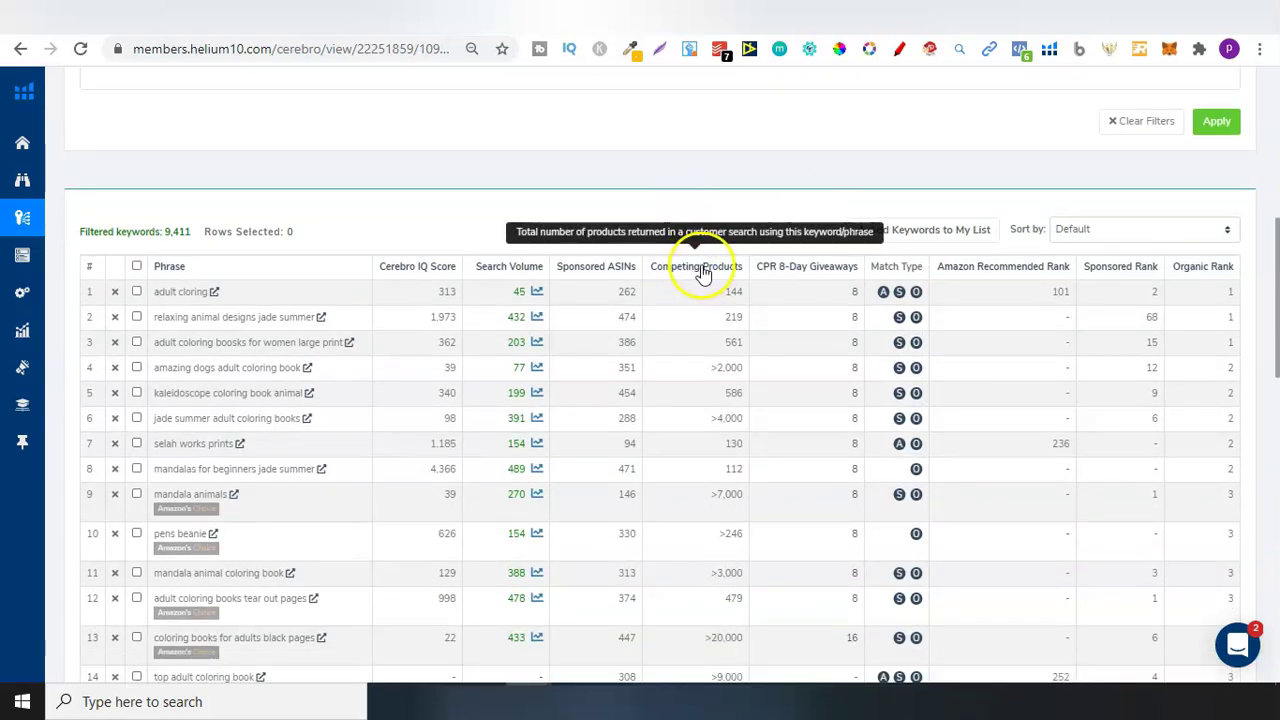
mouse_move(716, 345)
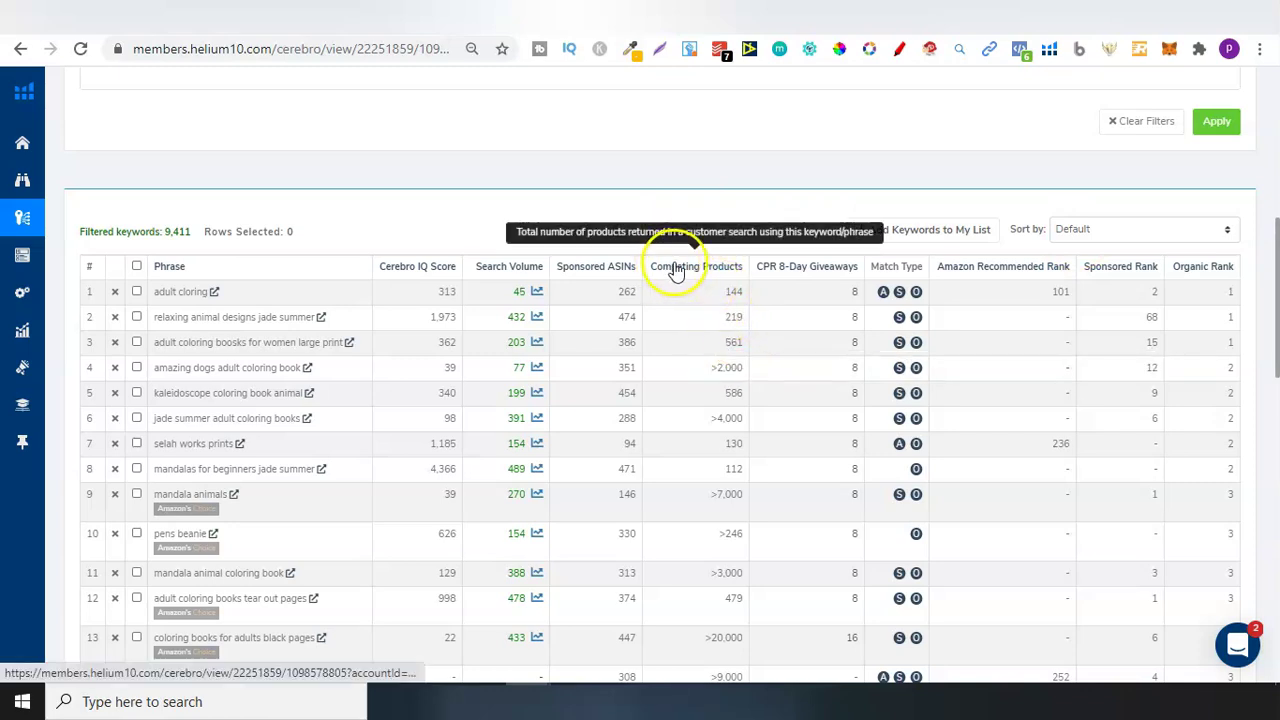
double_click(740, 293)
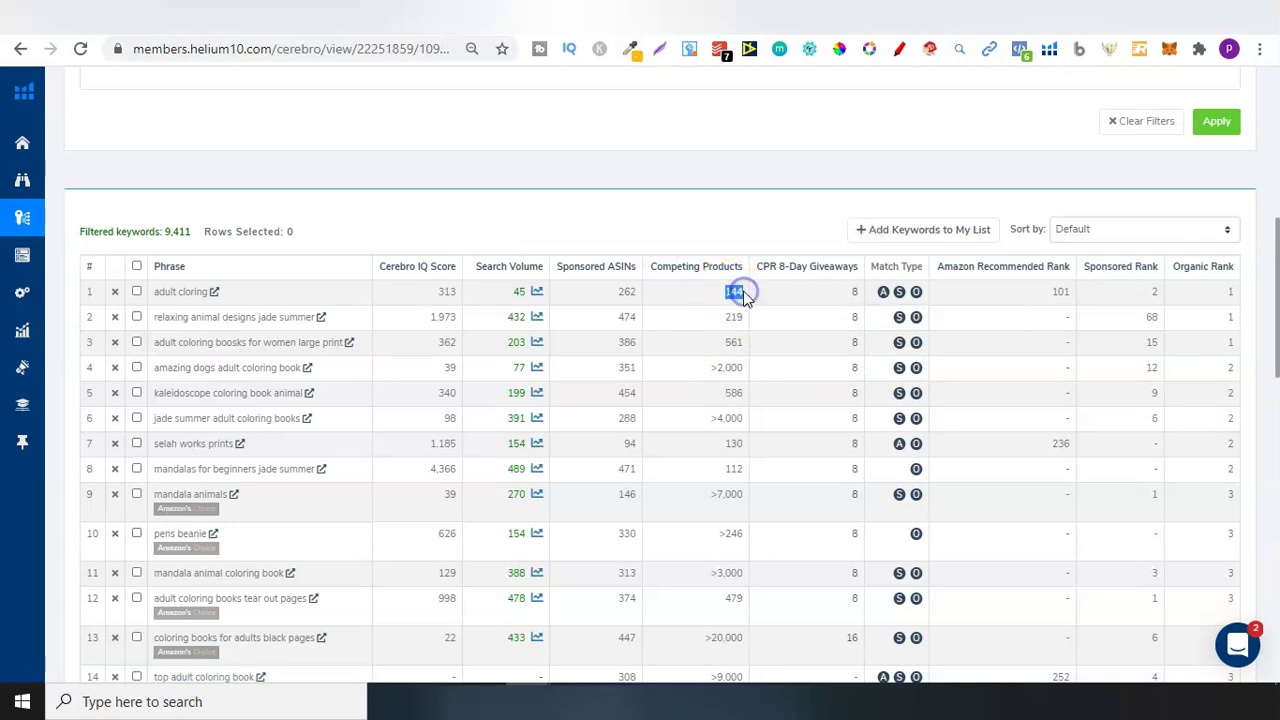
mouse_move(495, 265)
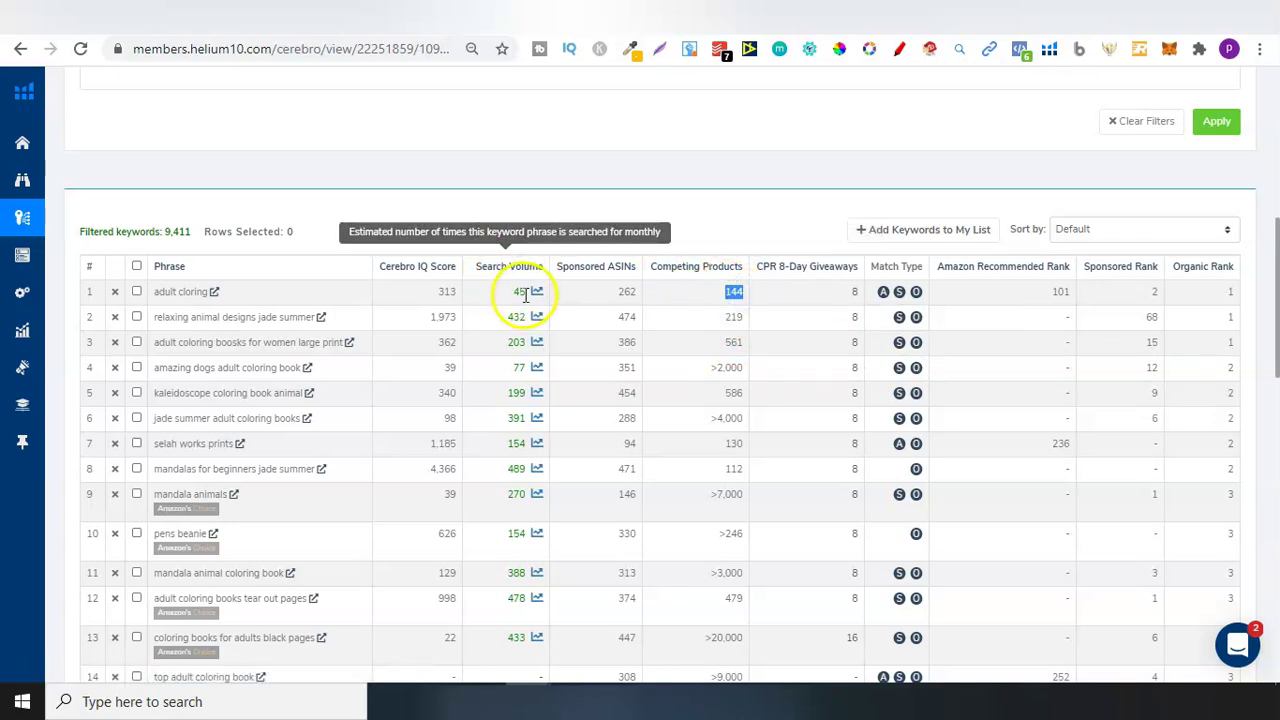
drag(1275, 267, 1275, 177)
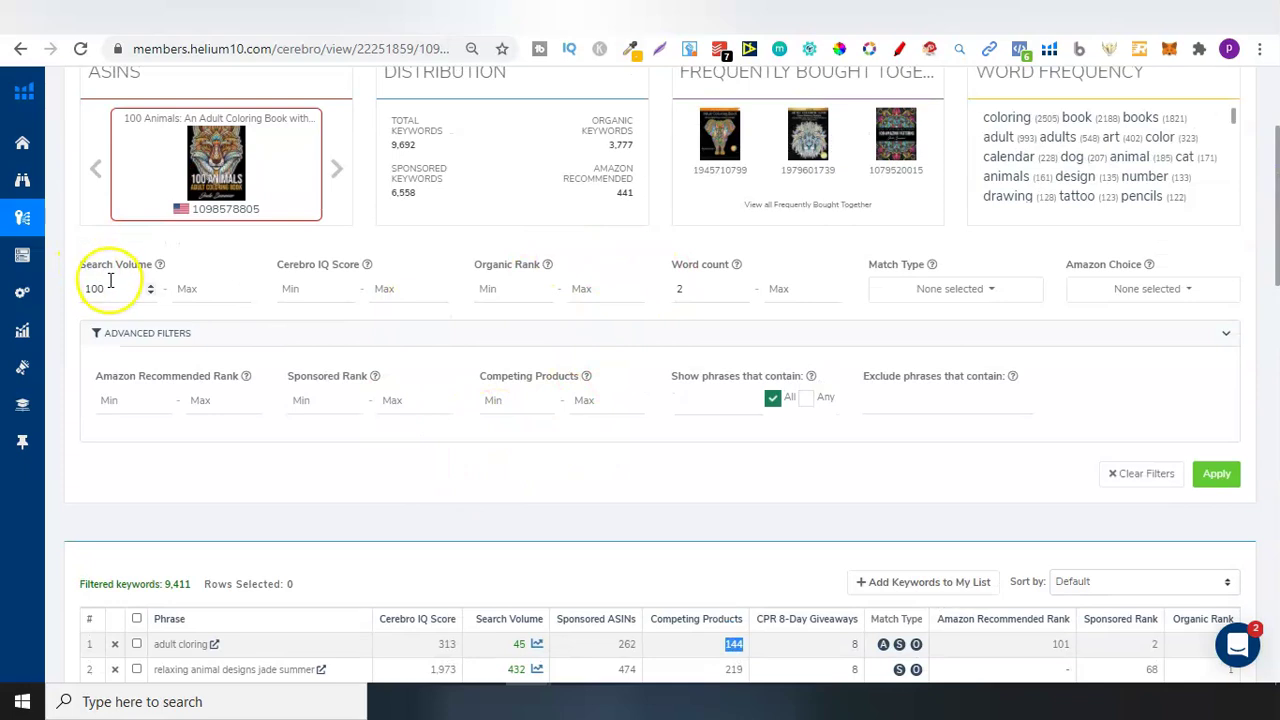
Step: Set the maximum competing products filter to 1000 and apply the filters
click(529, 400)
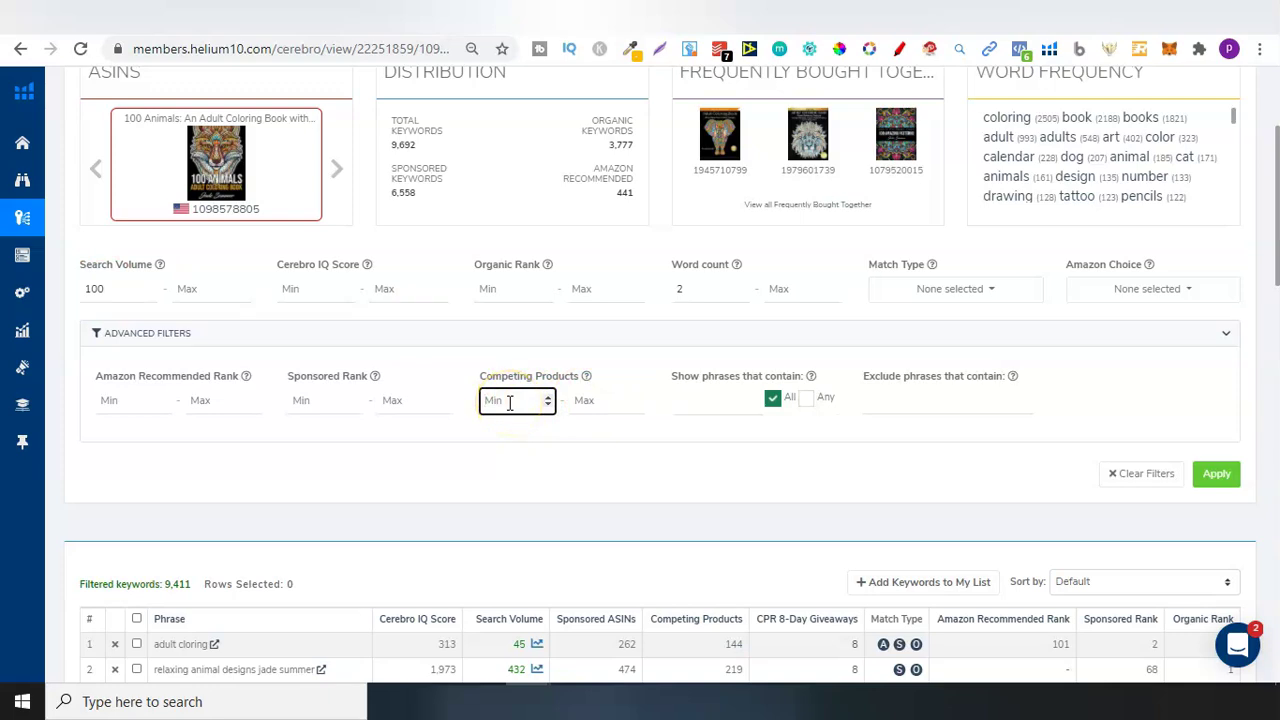
click(586, 401)
text(1000)
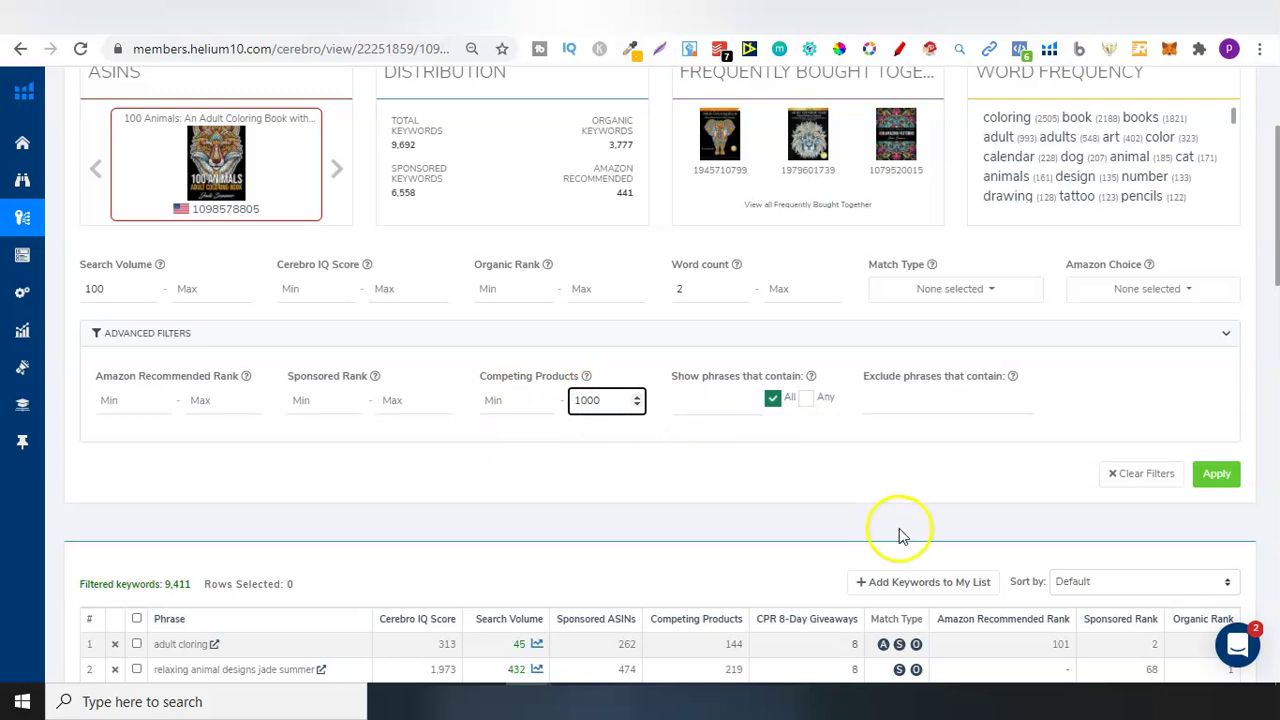
click(1216, 474)
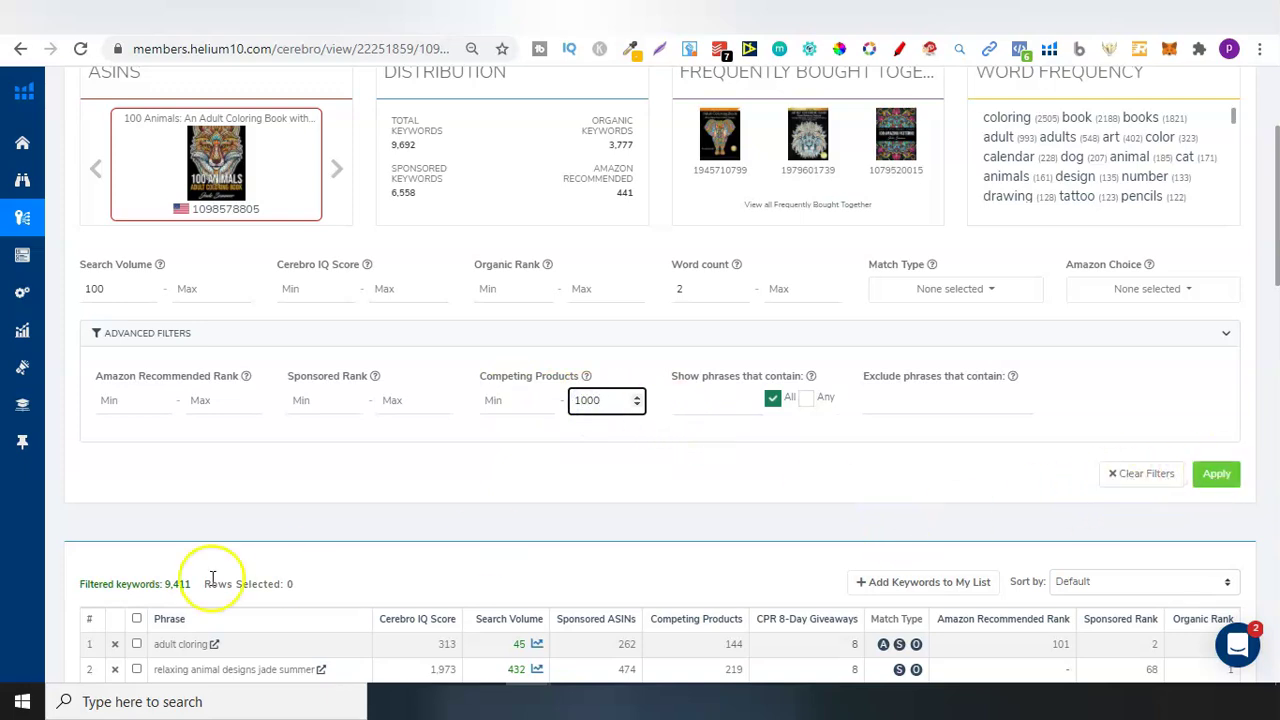
drag(164, 584, 186, 585)
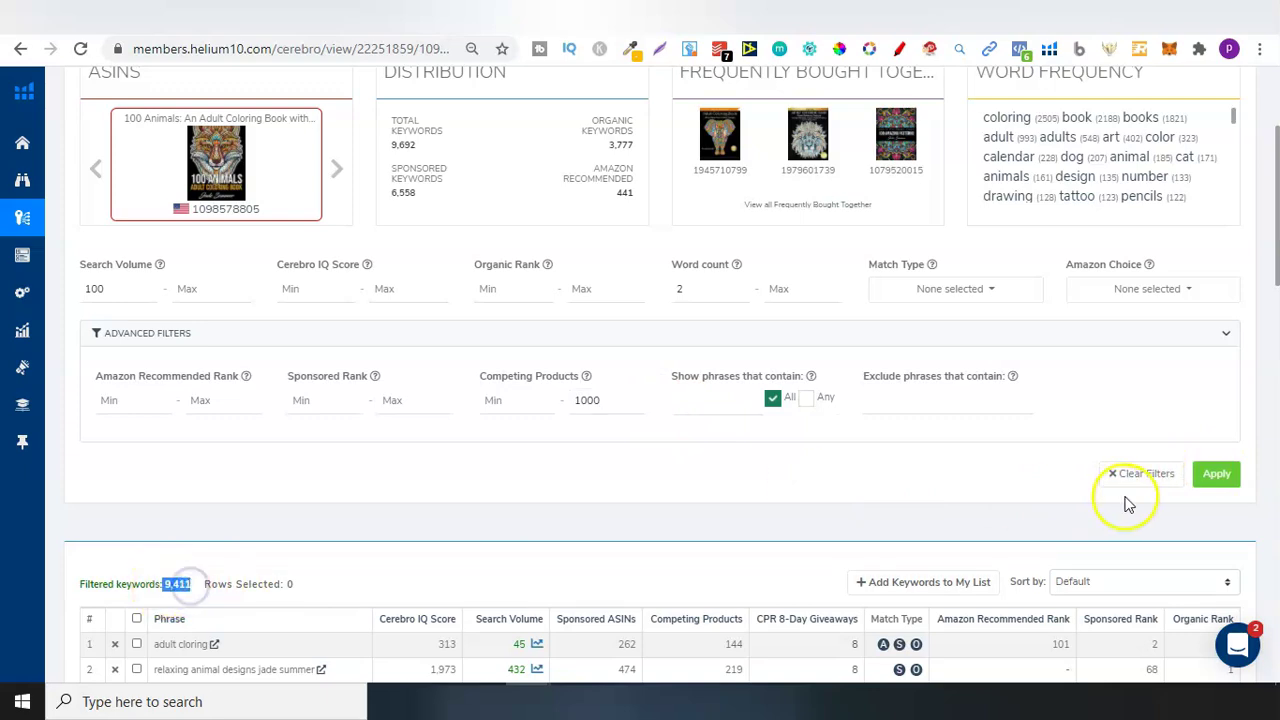
click(1216, 474)
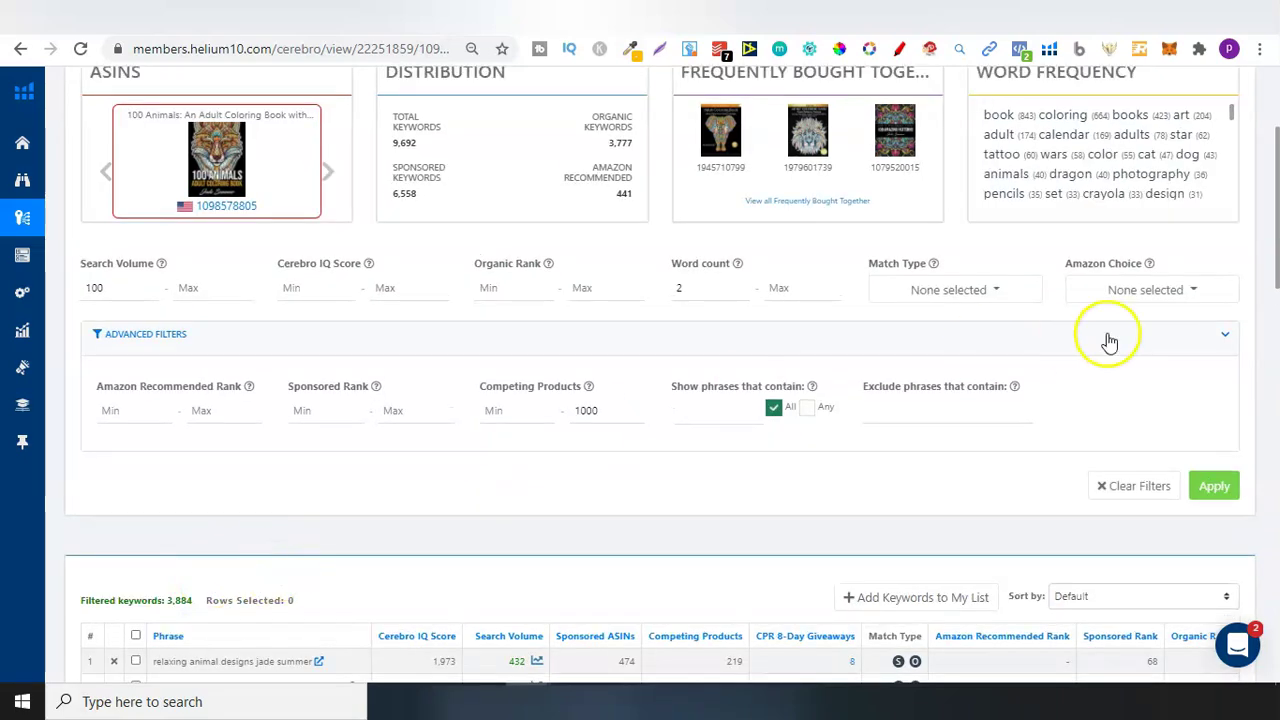
Step: Look over the filtered keywords, review the book's title on its Amazon product page, and return to Cerebro
drag(1276, 185, 1272, 285)
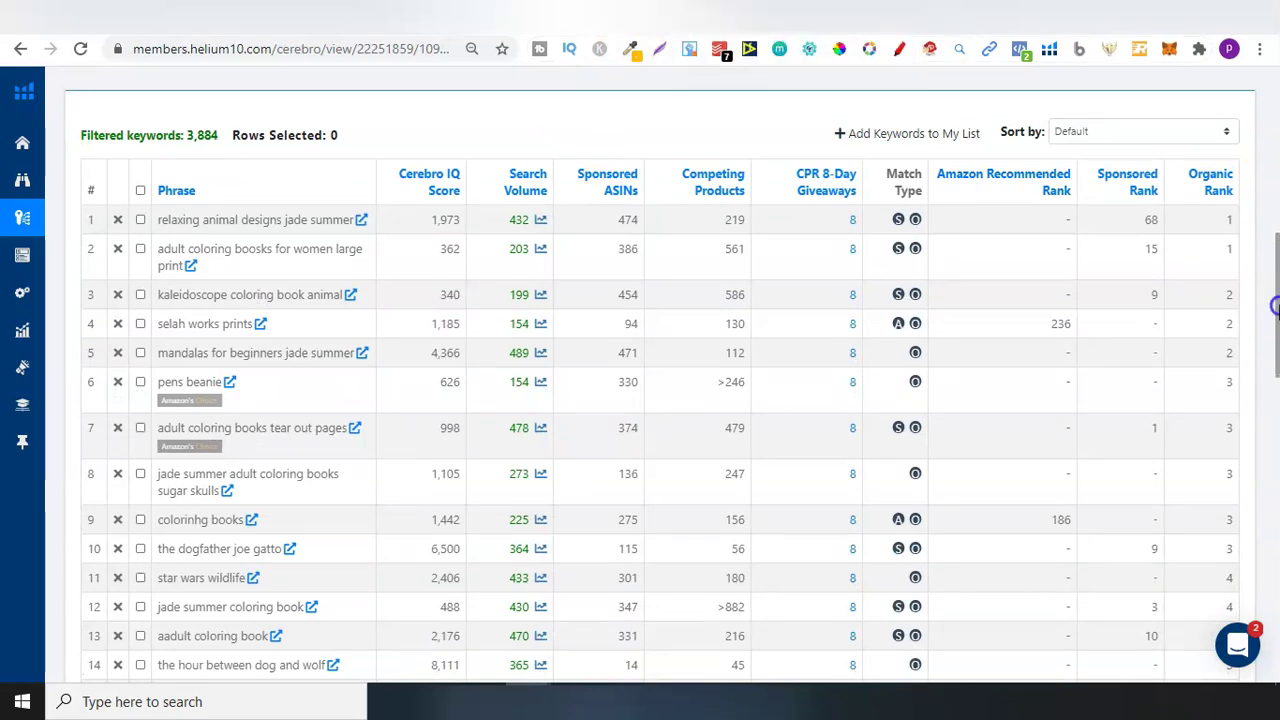
drag(1274, 300, 1273, 121)
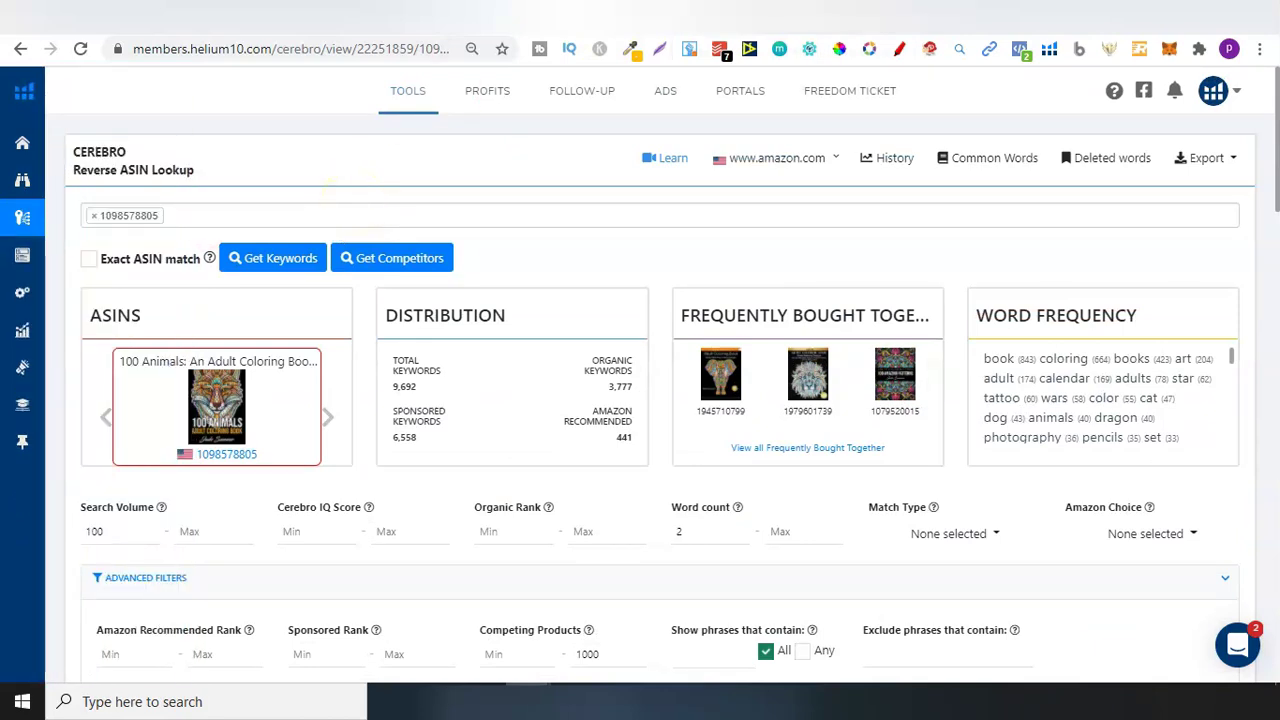
click(680, 14)
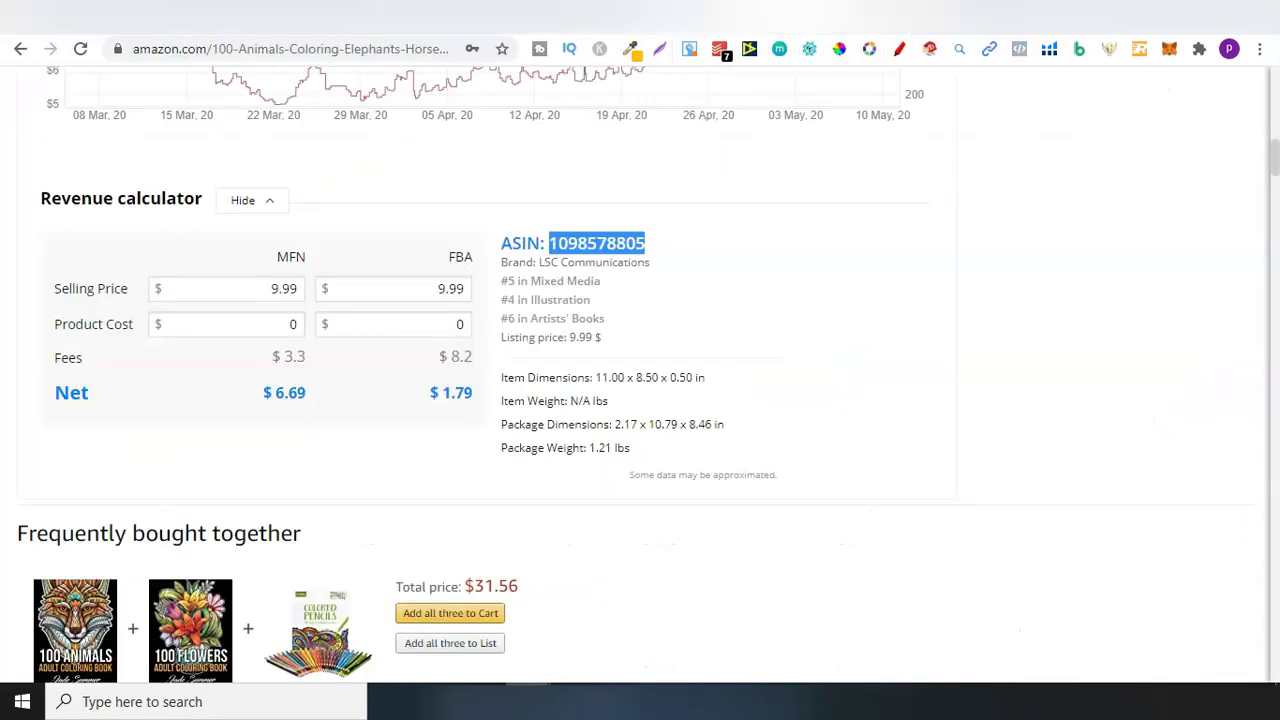
drag(1275, 136, 1275, 102)
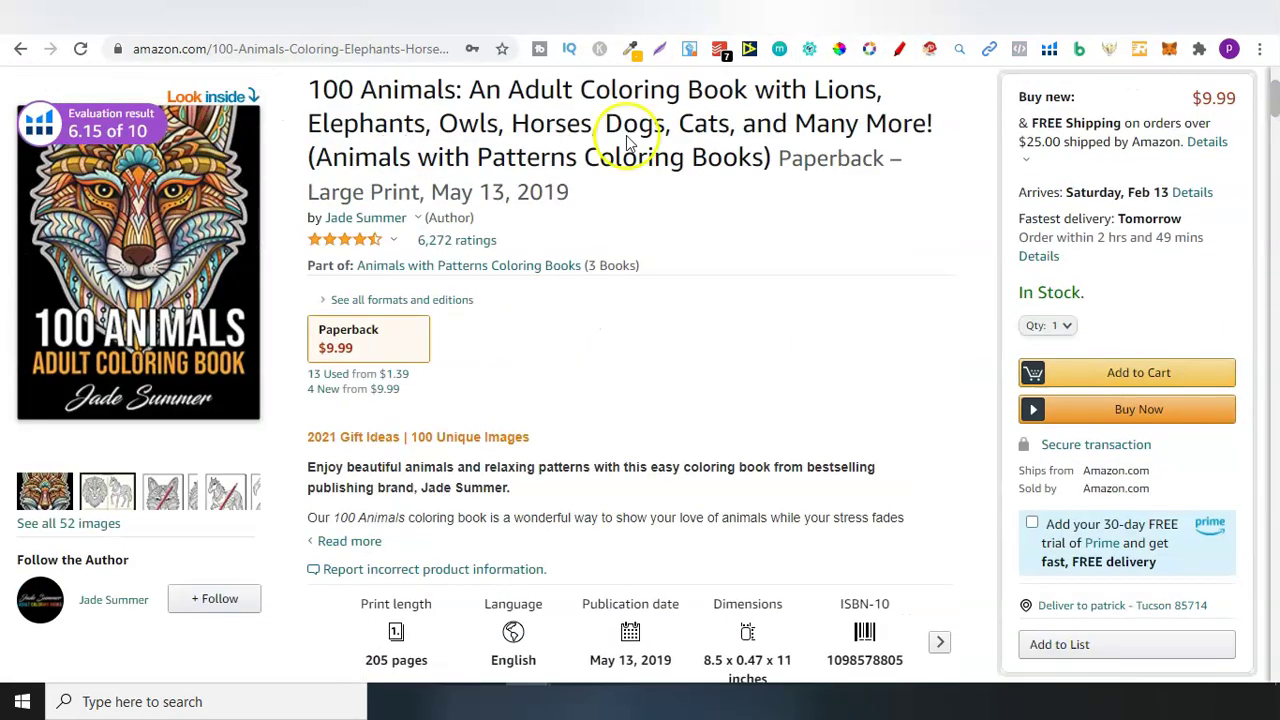
click(817, 14)
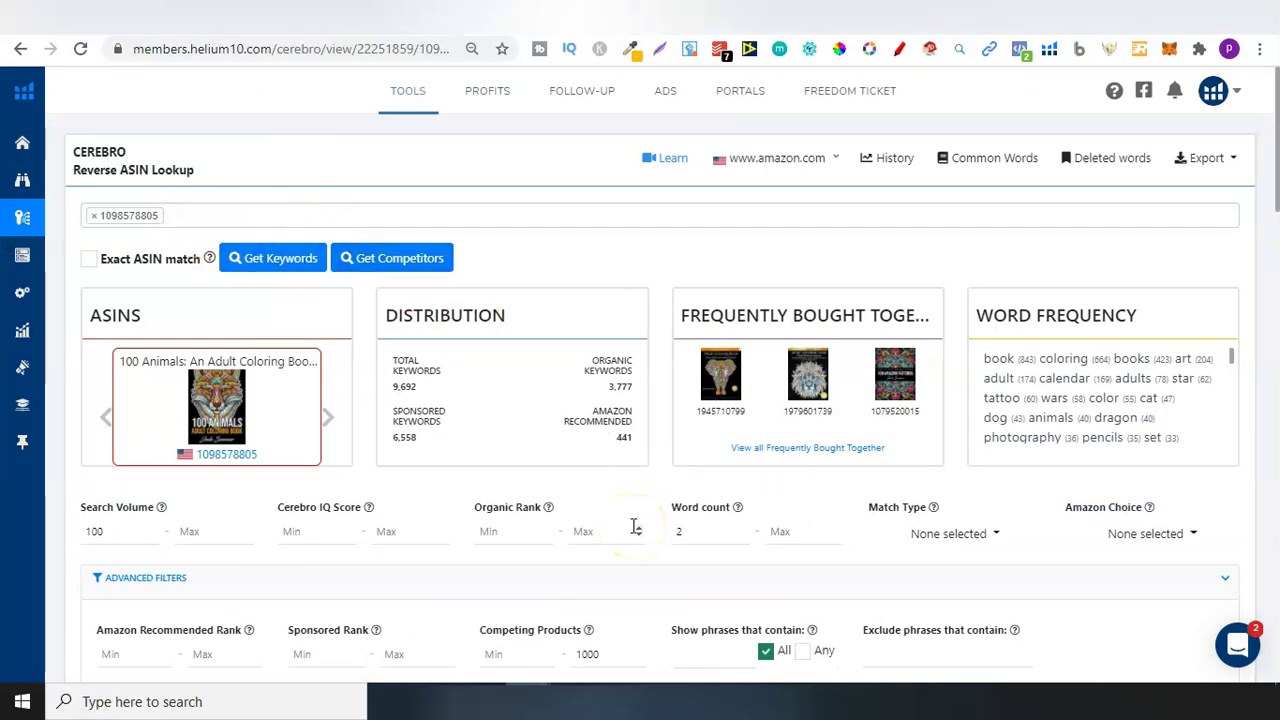
Step: Examine the all-time search volume history of "adult coloring boosks for women large print", zooming in on about January to November 2020
mouse_move(604, 375)
drag(1275, 123, 1275, 200)
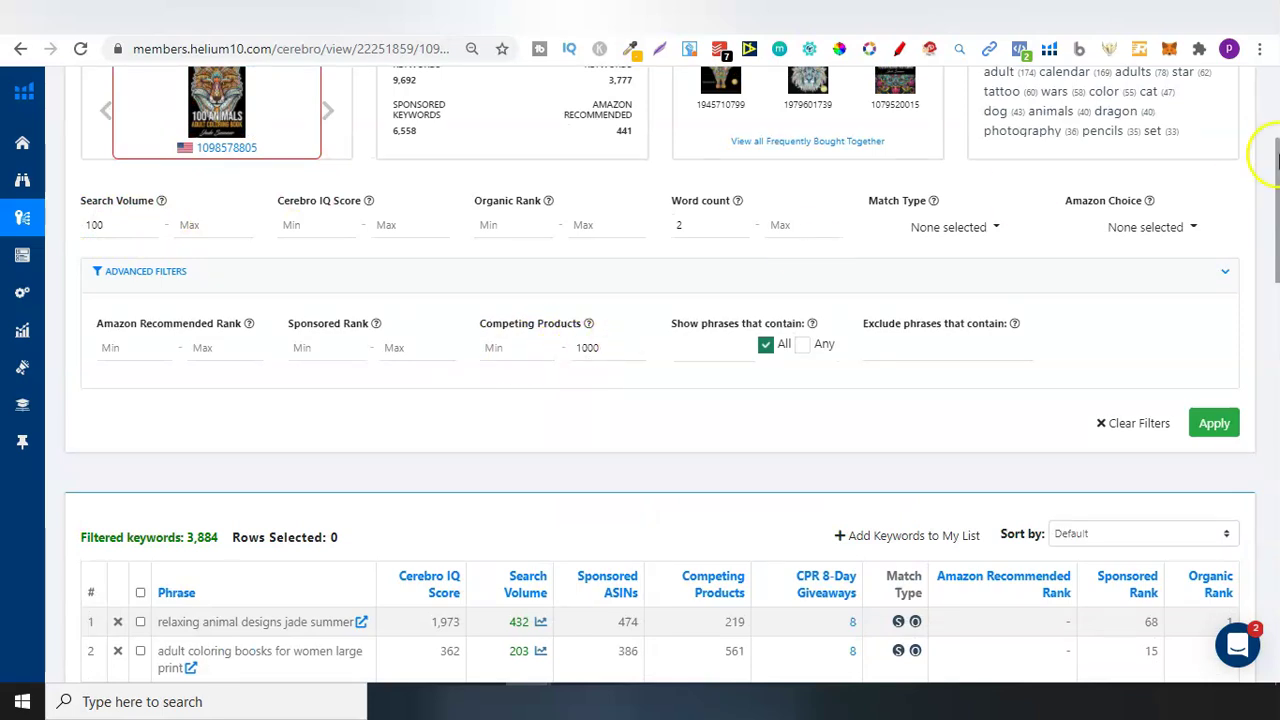
drag(1274, 150, 1274, 250)
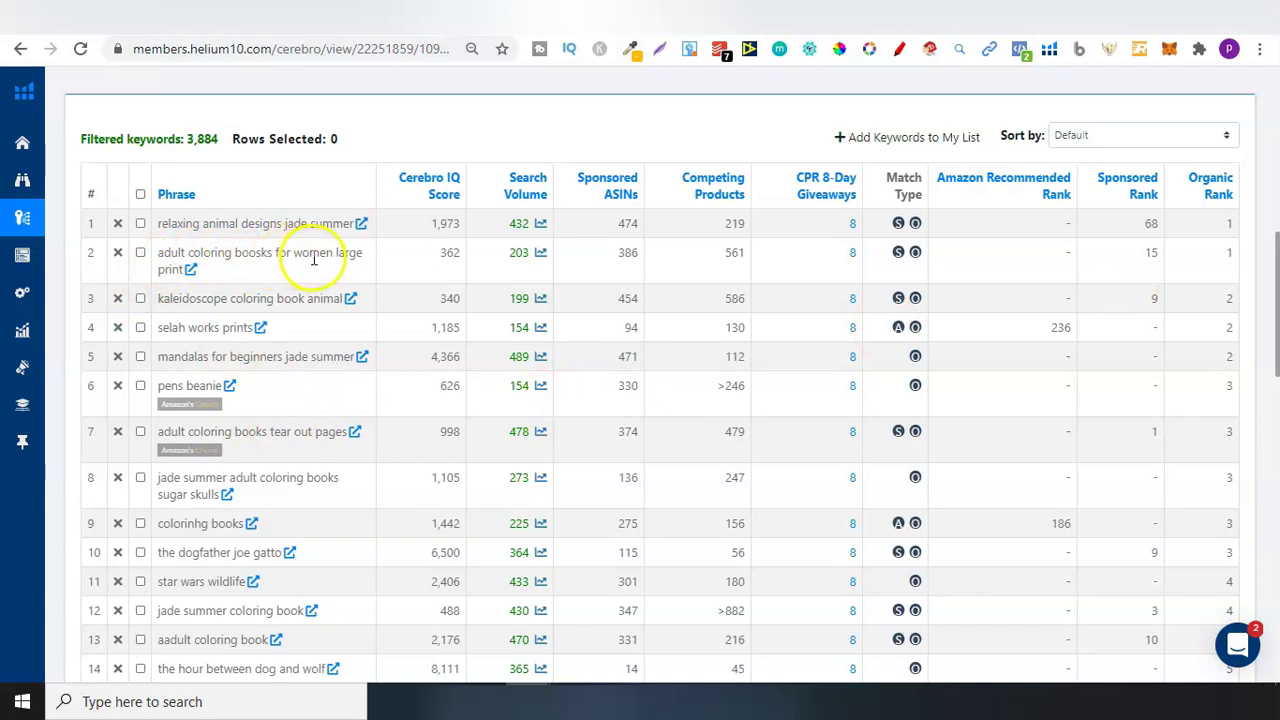
click(540, 256)
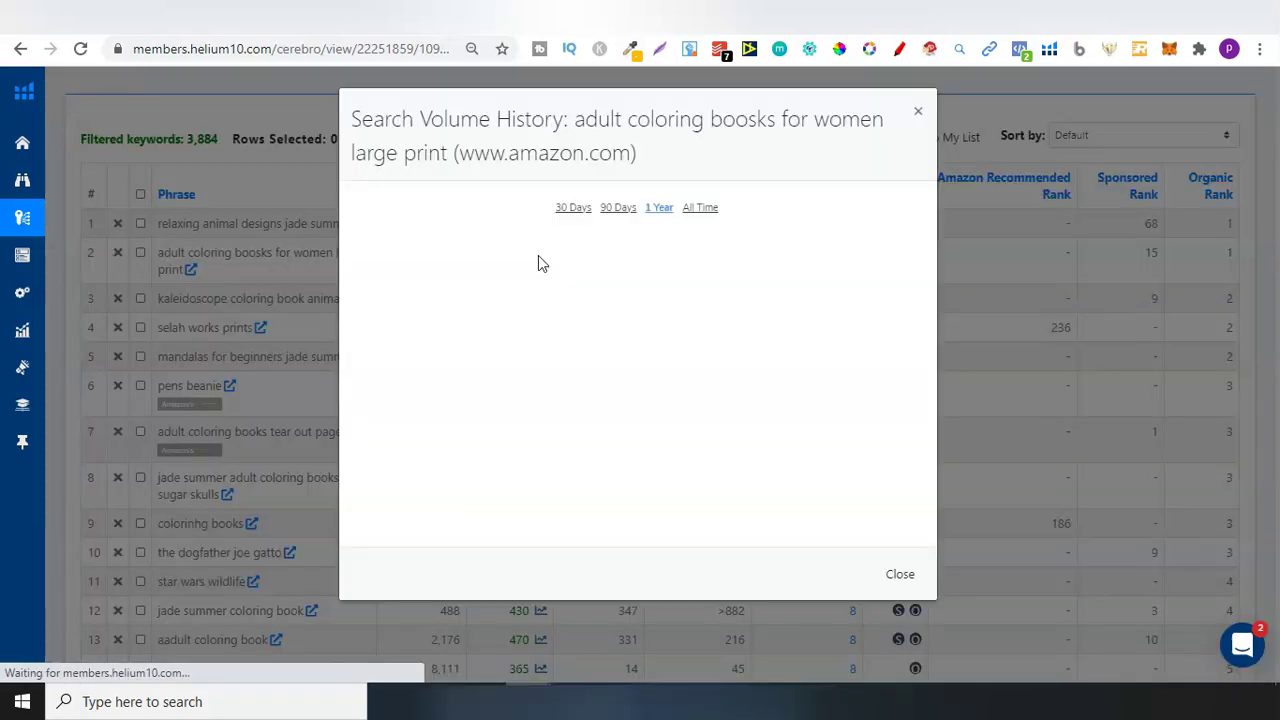
mouse_move(632, 307)
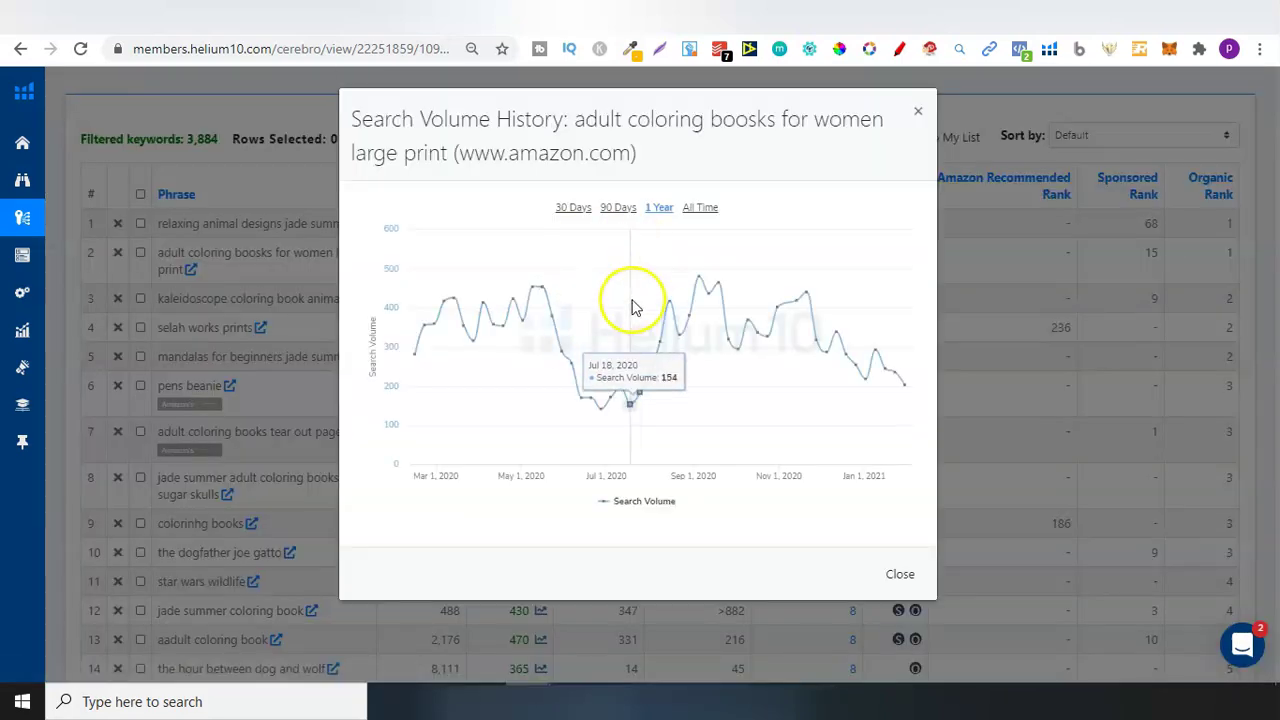
click(690, 212)
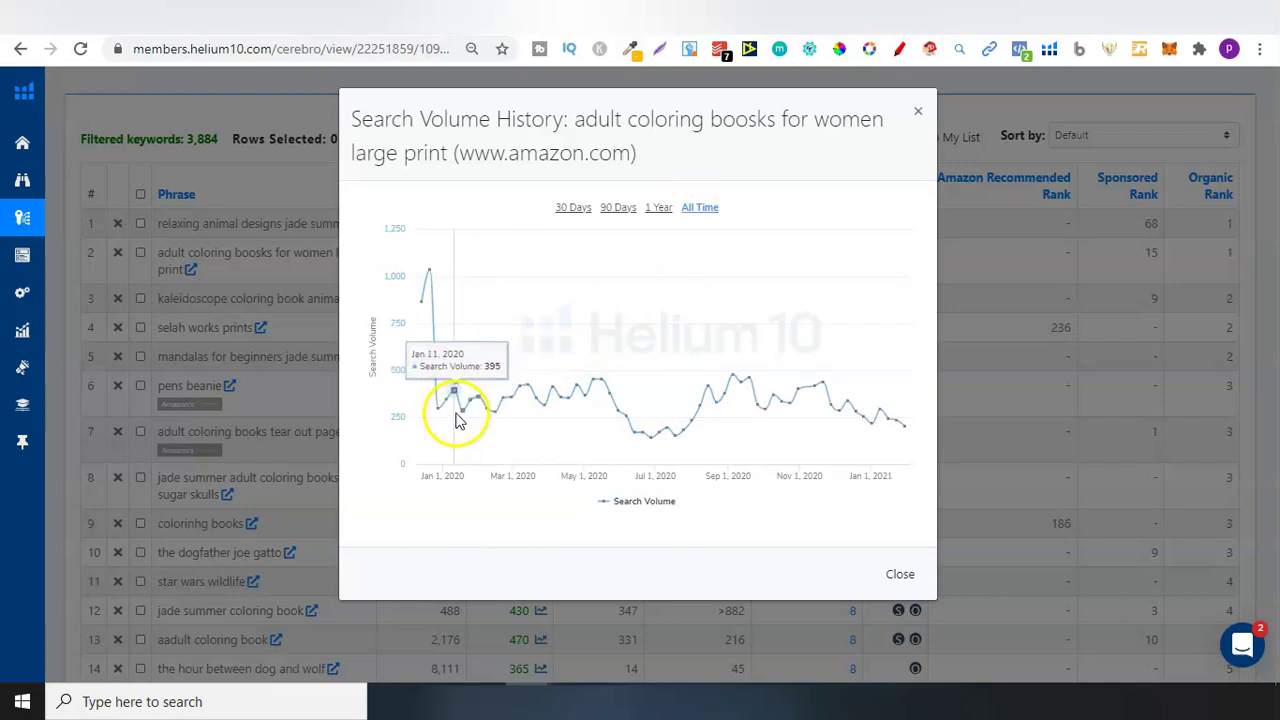
drag(455, 415, 816, 414)
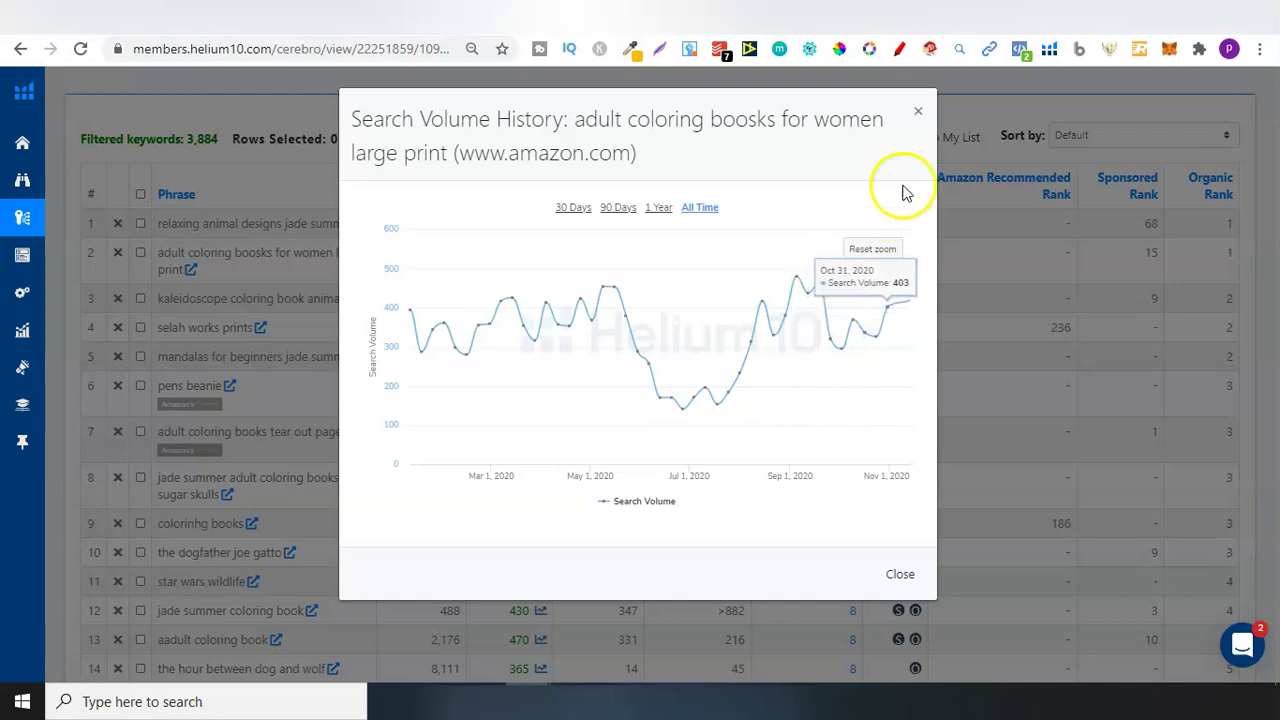
click(919, 116)
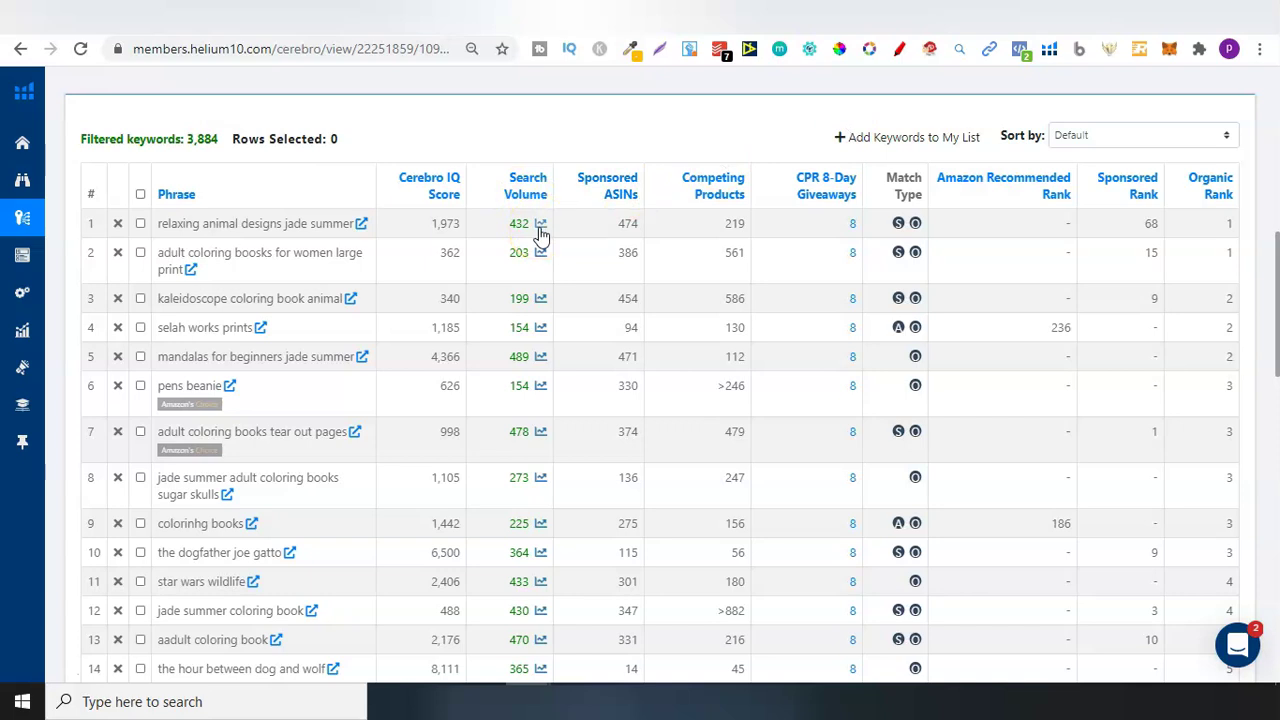
Step: Sort the filtered keywords by Cerebro IQ Score
mouse_move(713, 183)
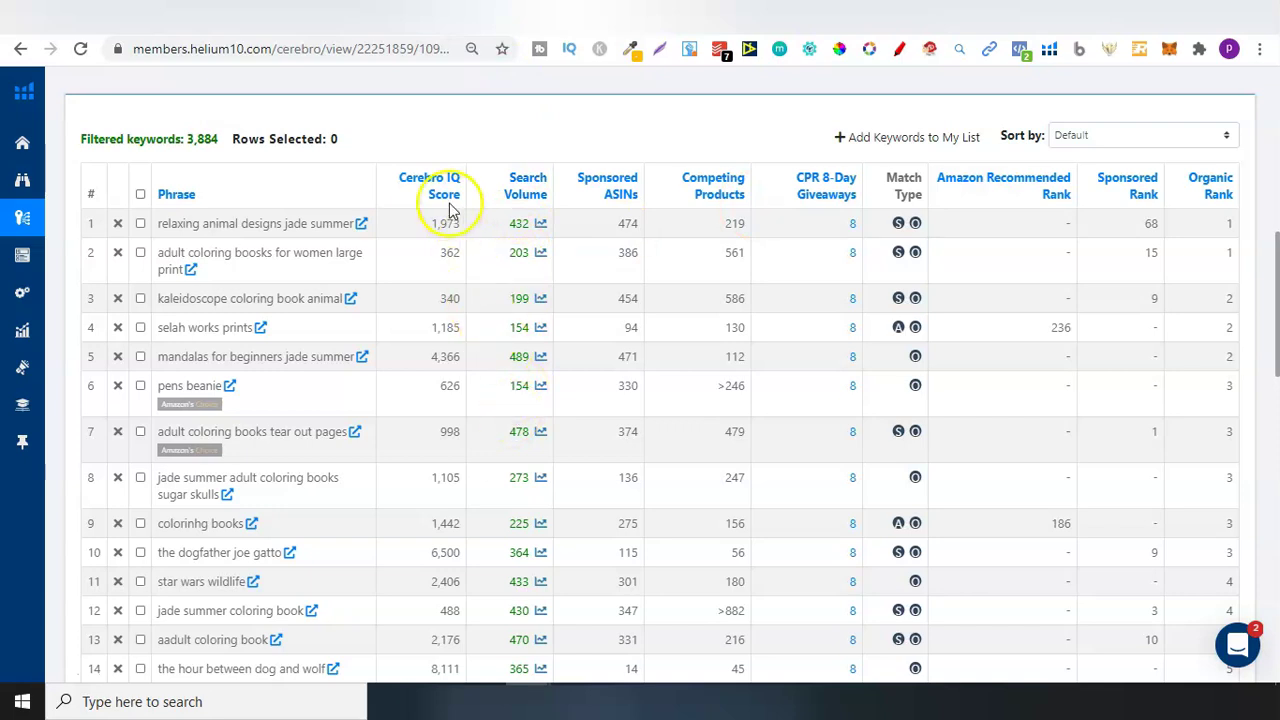
mouse_move(430, 197)
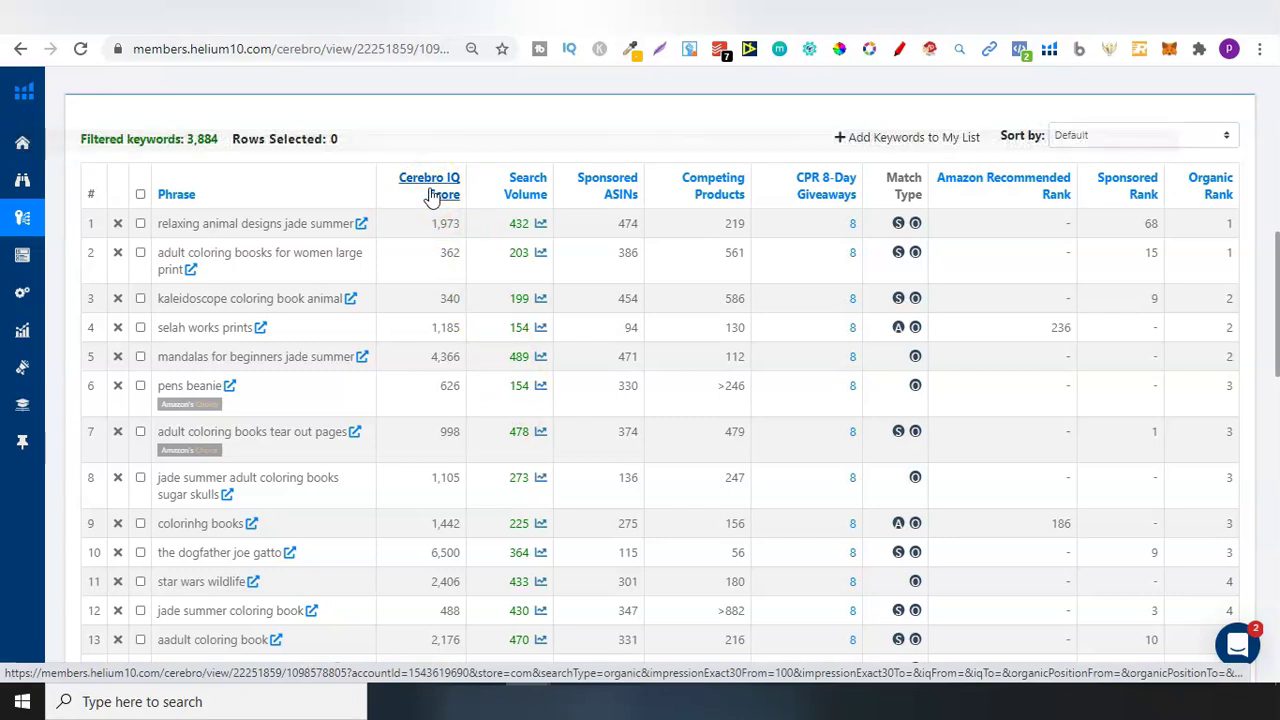
click(443, 190)
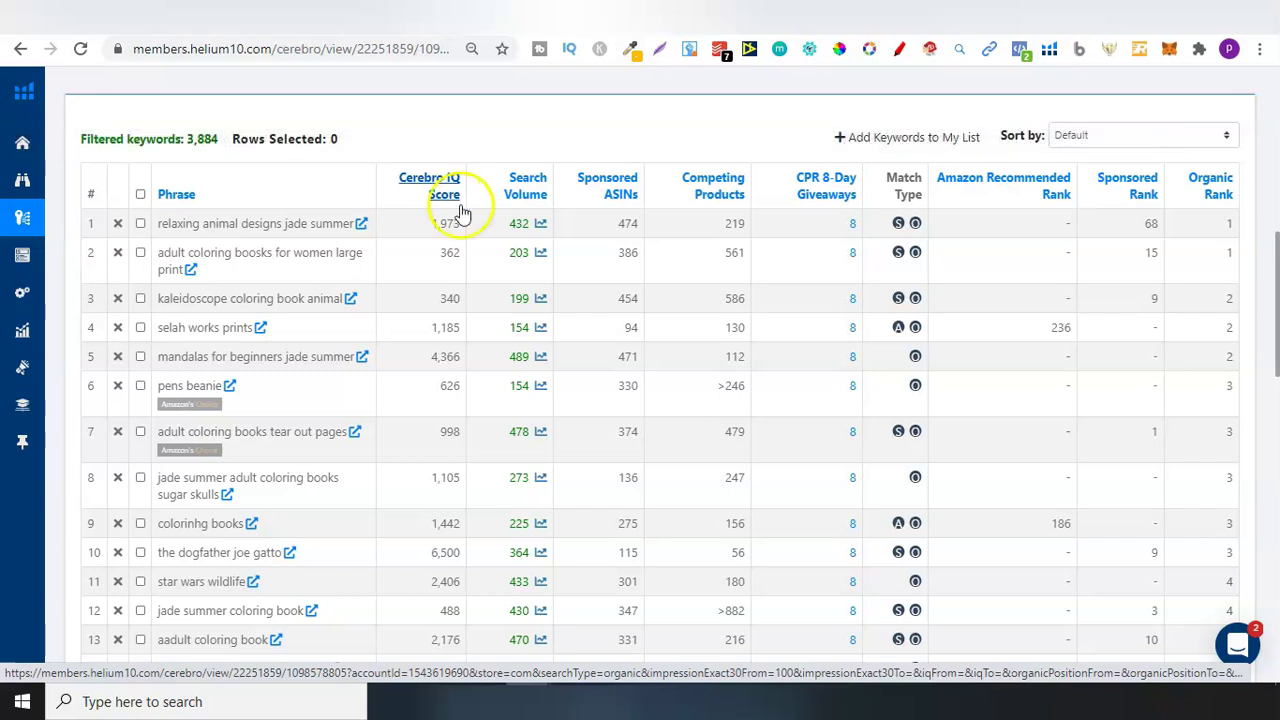
Step: Examine what the Cerebro IQ Score measures and the score of the keyword "relaxing animal designs jade summer"
click(450, 193)
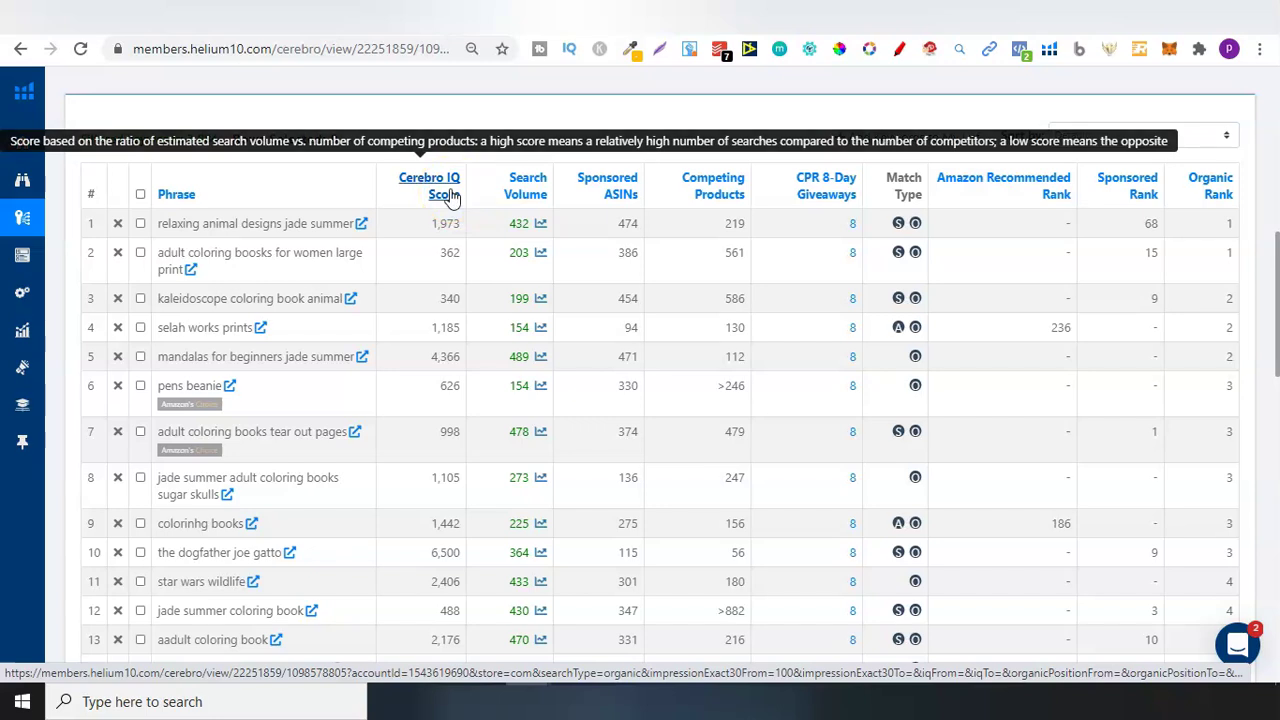
click(459, 265)
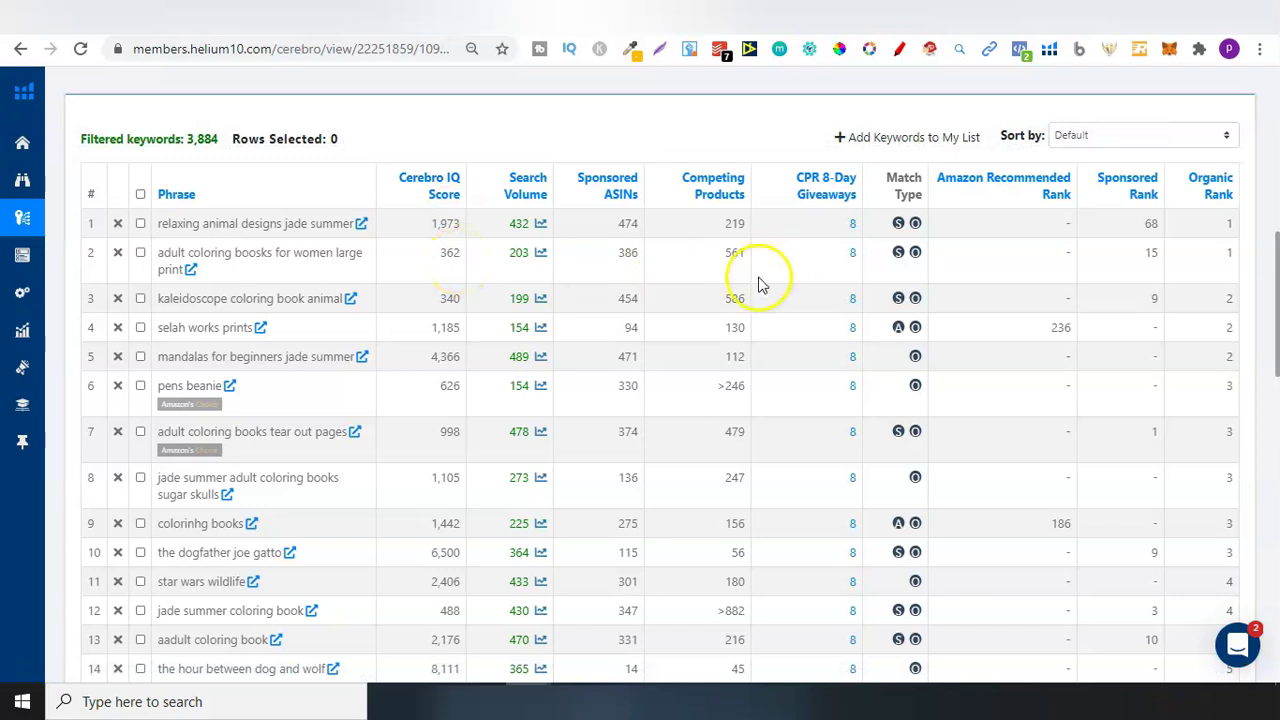
mouse_move(424, 175)
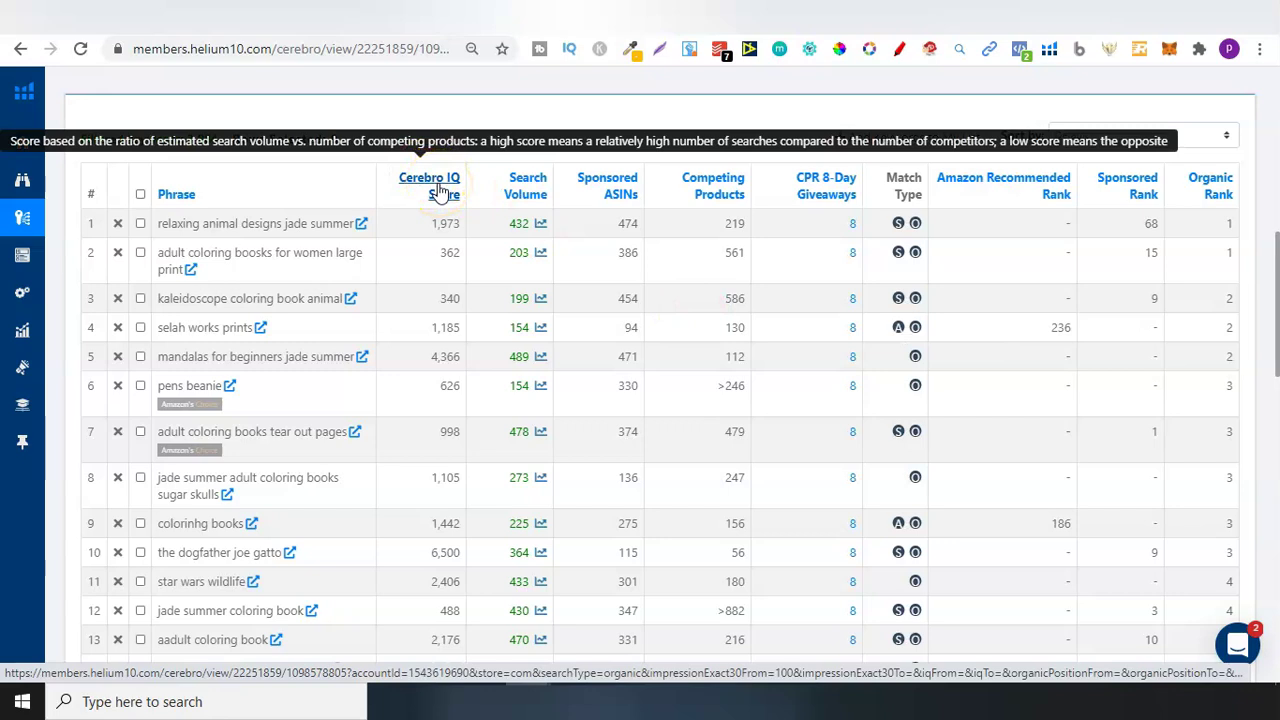
drag(429, 224, 459, 224)
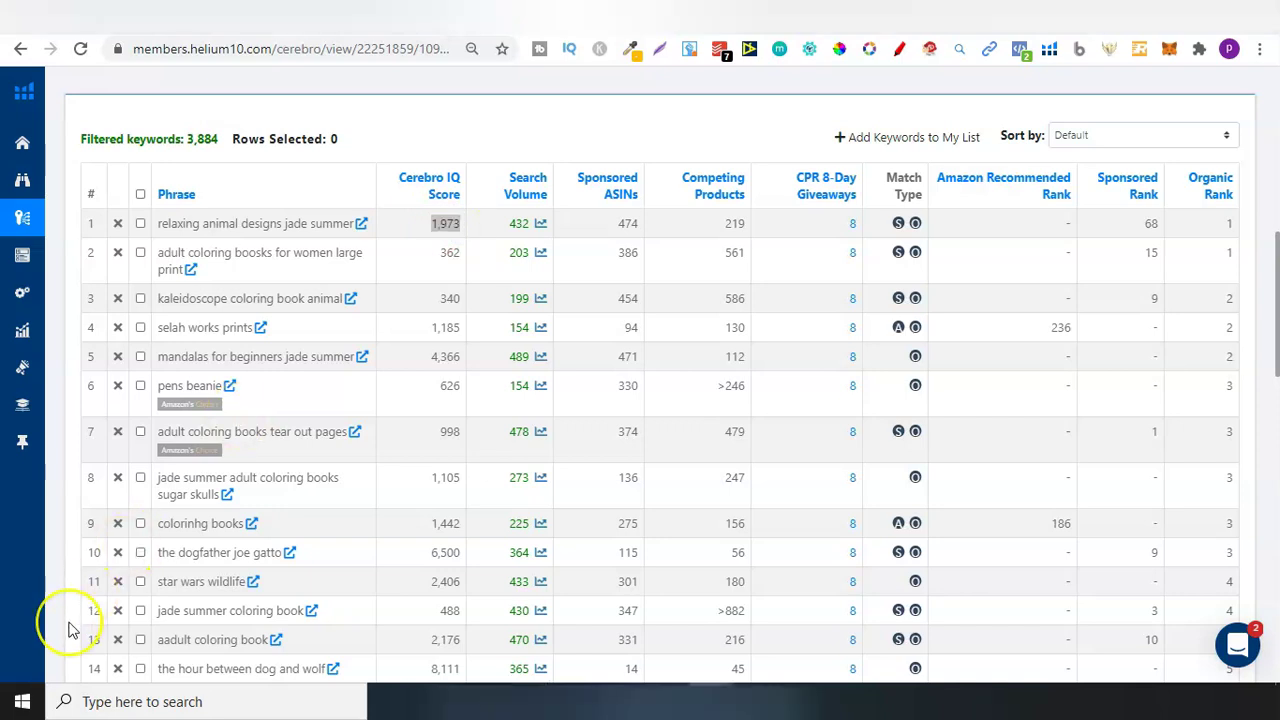
Step: Review the book's keyword distribution, the applied filters and the filtered keyword list
drag(1266, 289, 1277, 152)
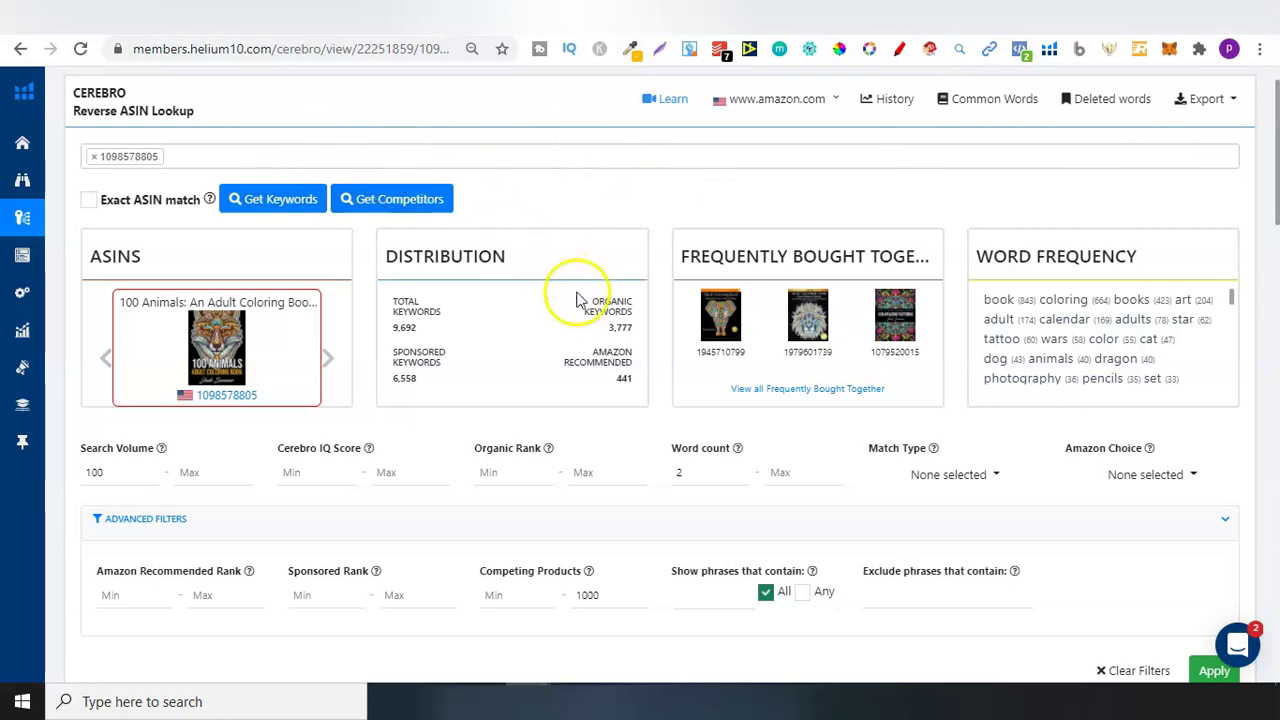
mouse_move(594, 305)
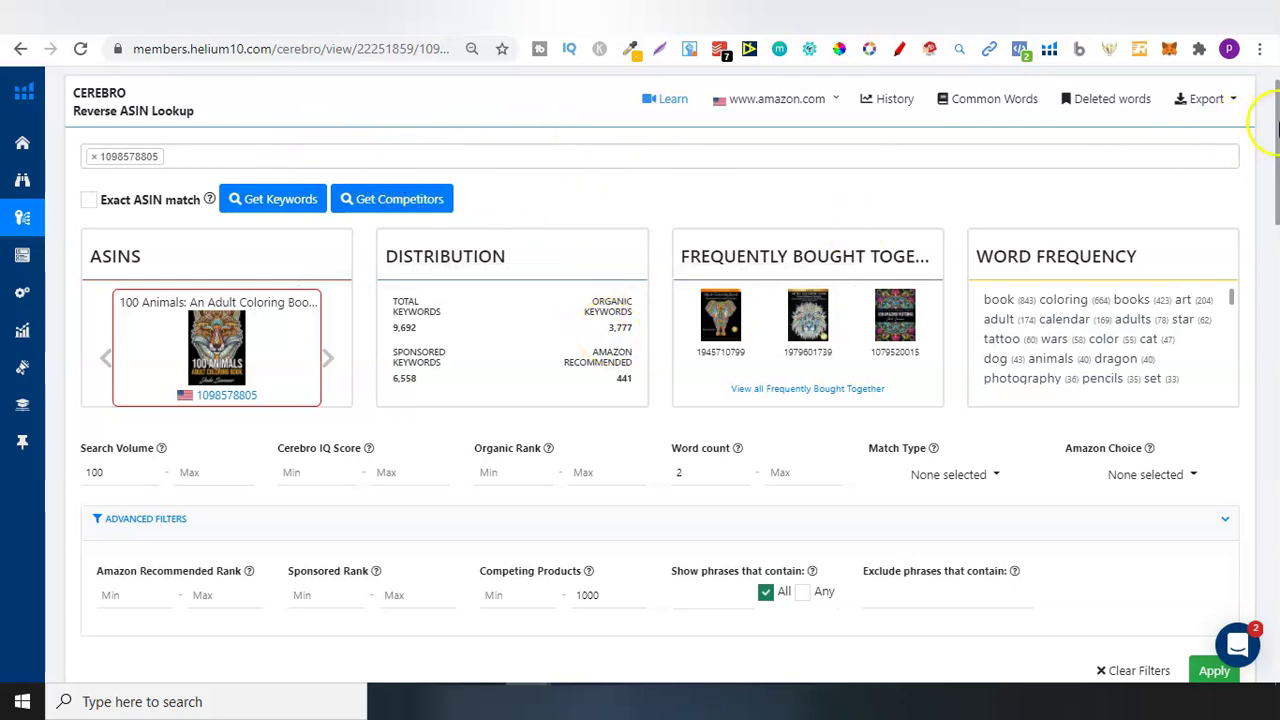
drag(1276, 126, 1277, 250)
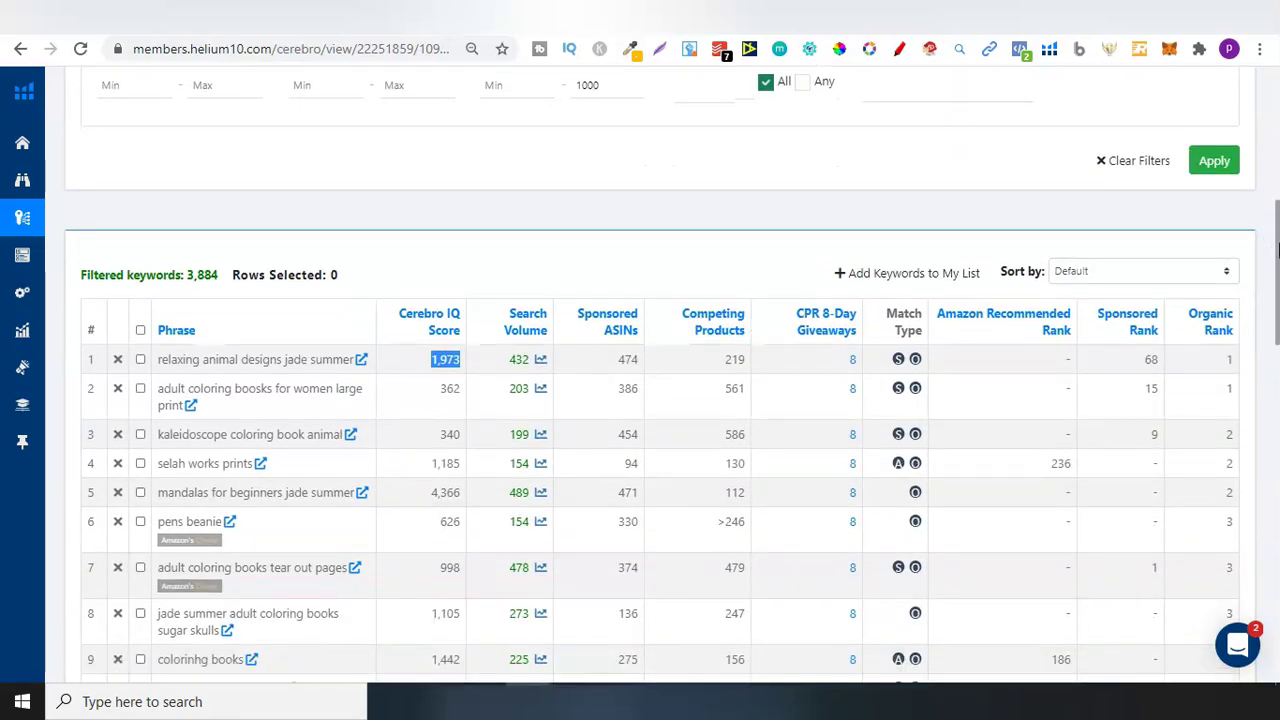
scroll(1277, 250, up, 5)
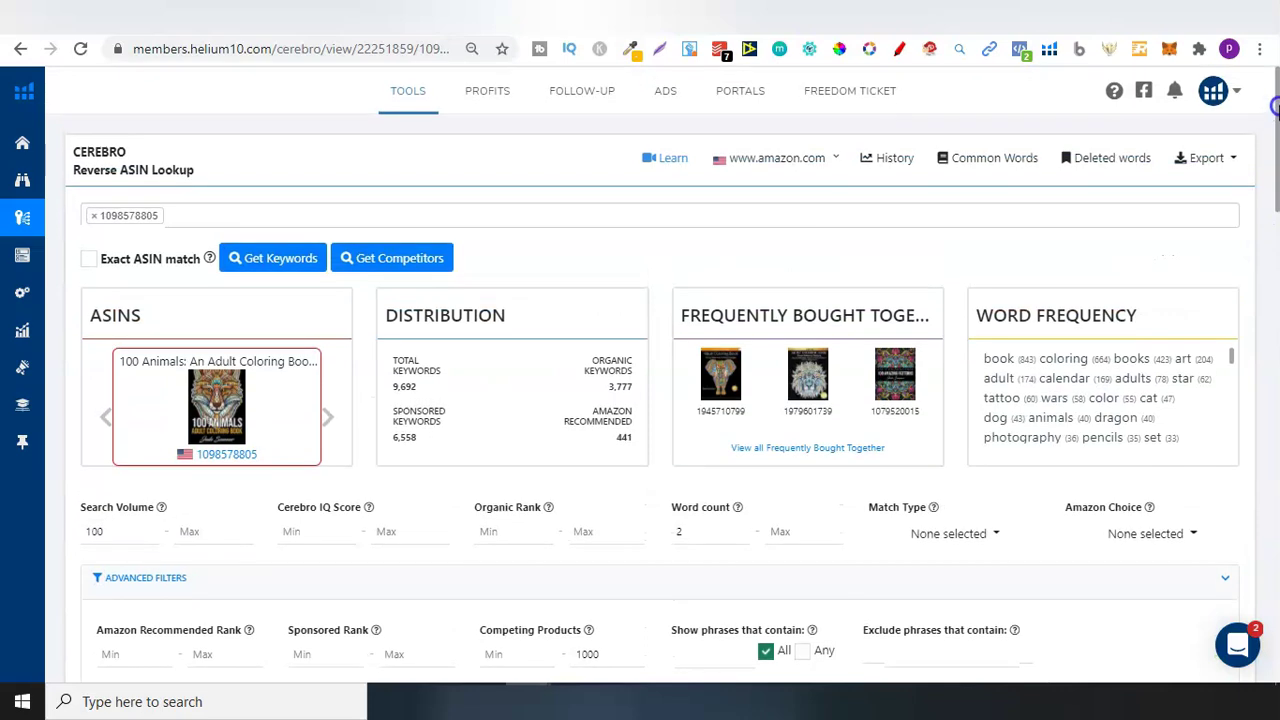
drag(1268, 125, 1272, 256)
mouse_move(1125, 423)
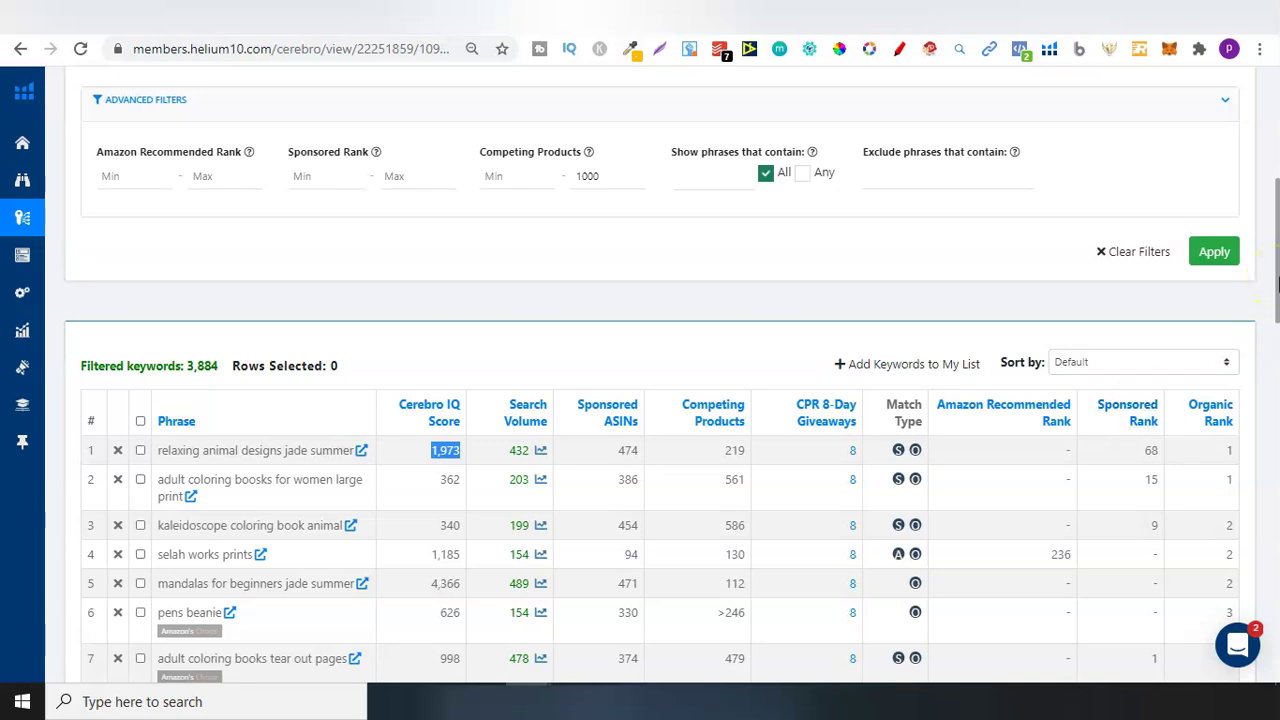
drag(1278, 285, 1278, 220)
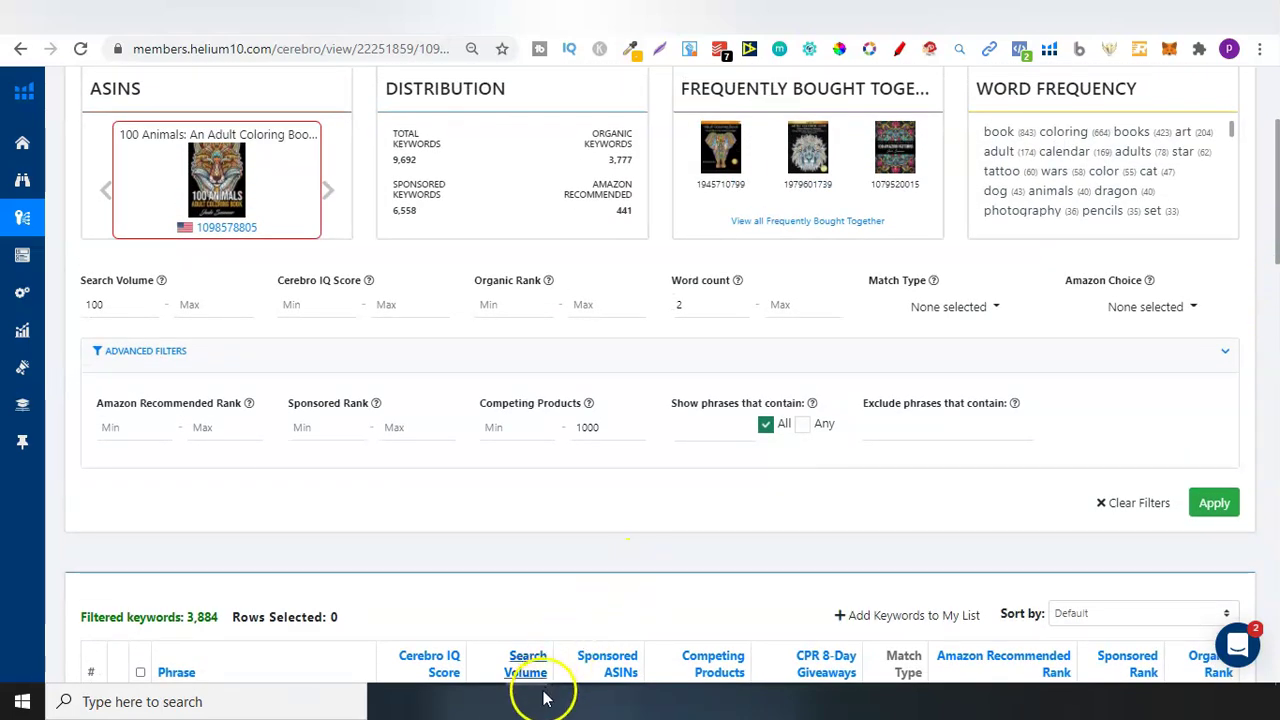
Step: Check Cerebro's usage allowance in the plan comparison on the Helium 10 pricing page, and return to Cerebro
mouse_move(543, 698)
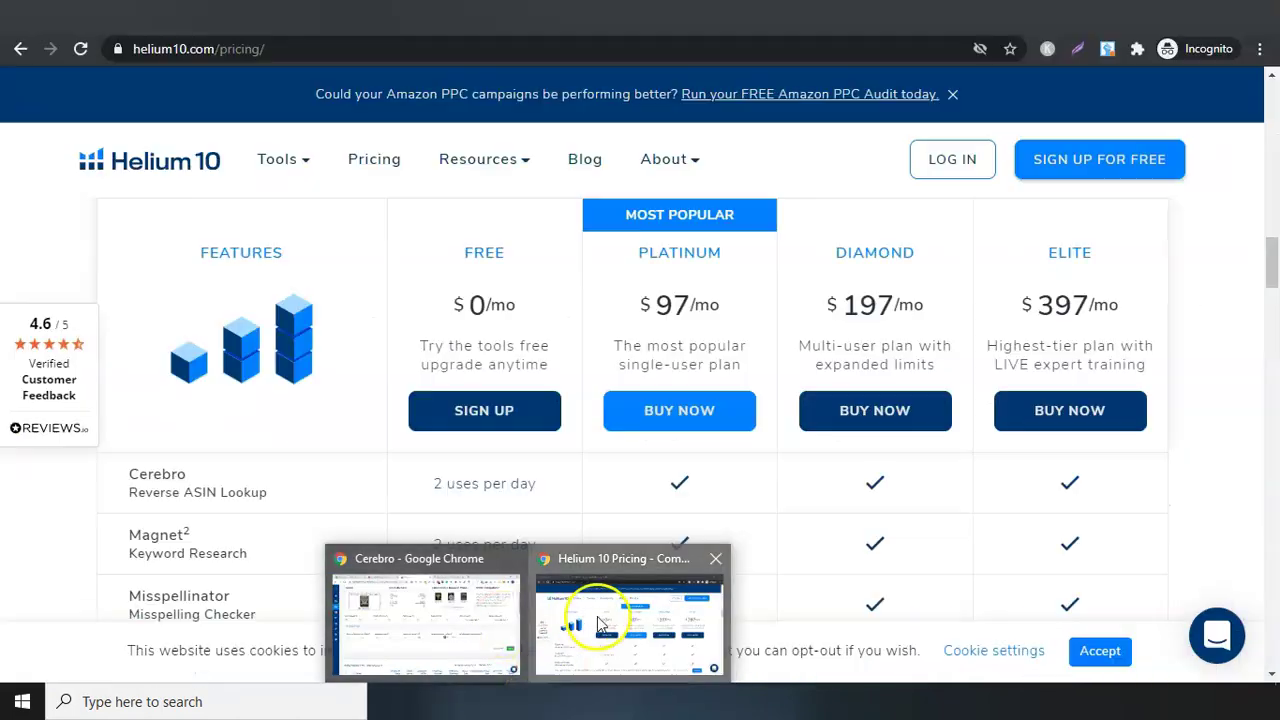
click(596, 618)
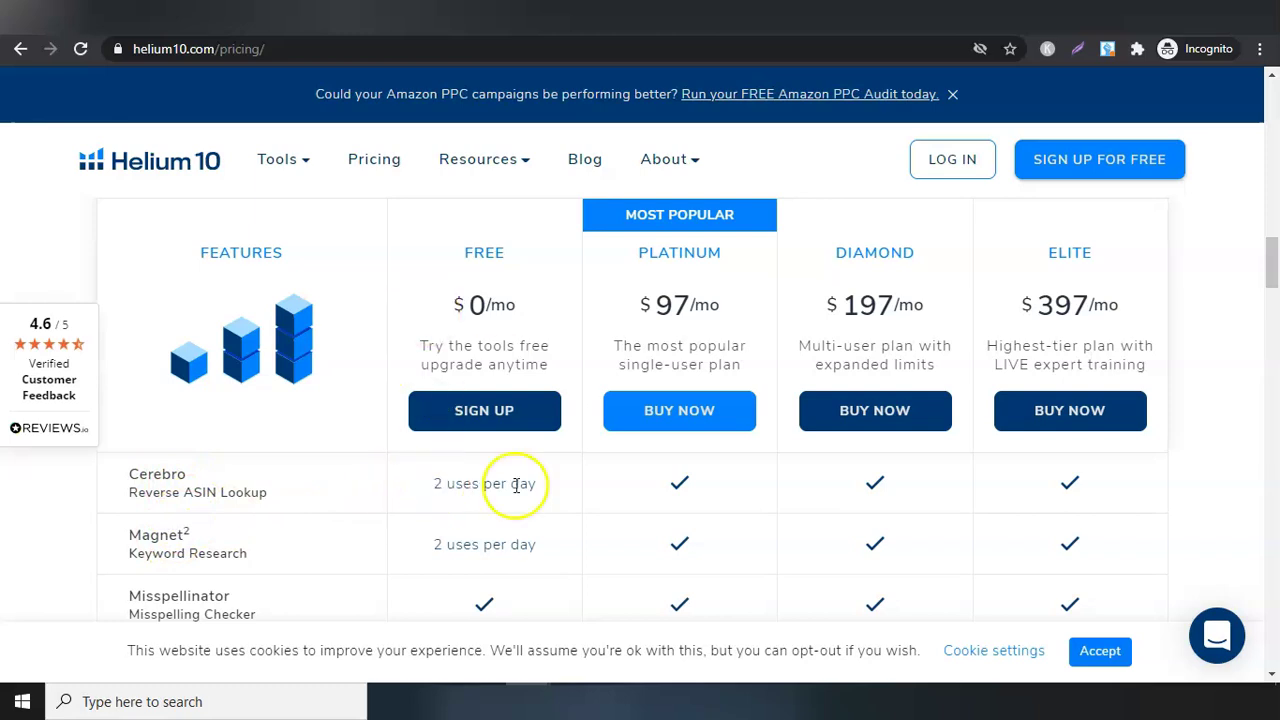
mouse_move(546, 699)
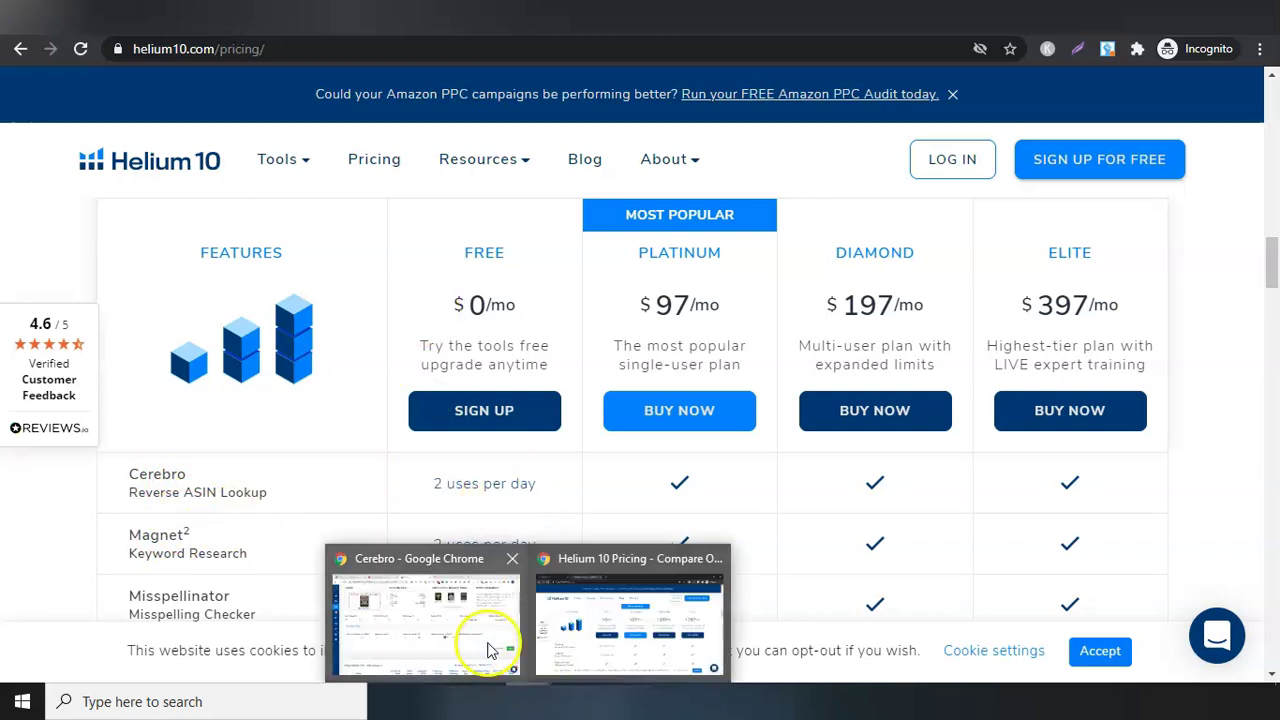
click(488, 647)
Step: Open the Magnet keyword research tool
mouse_move(25, 200)
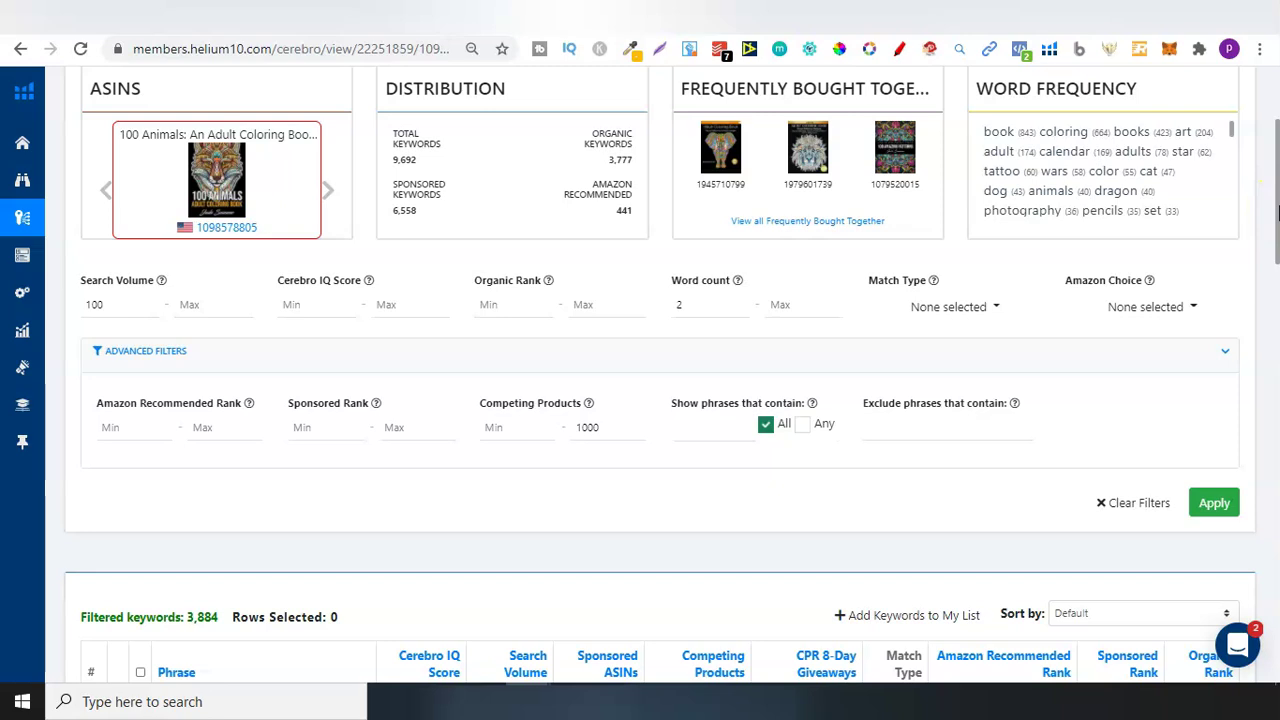
scroll(1276, 210, up, 2)
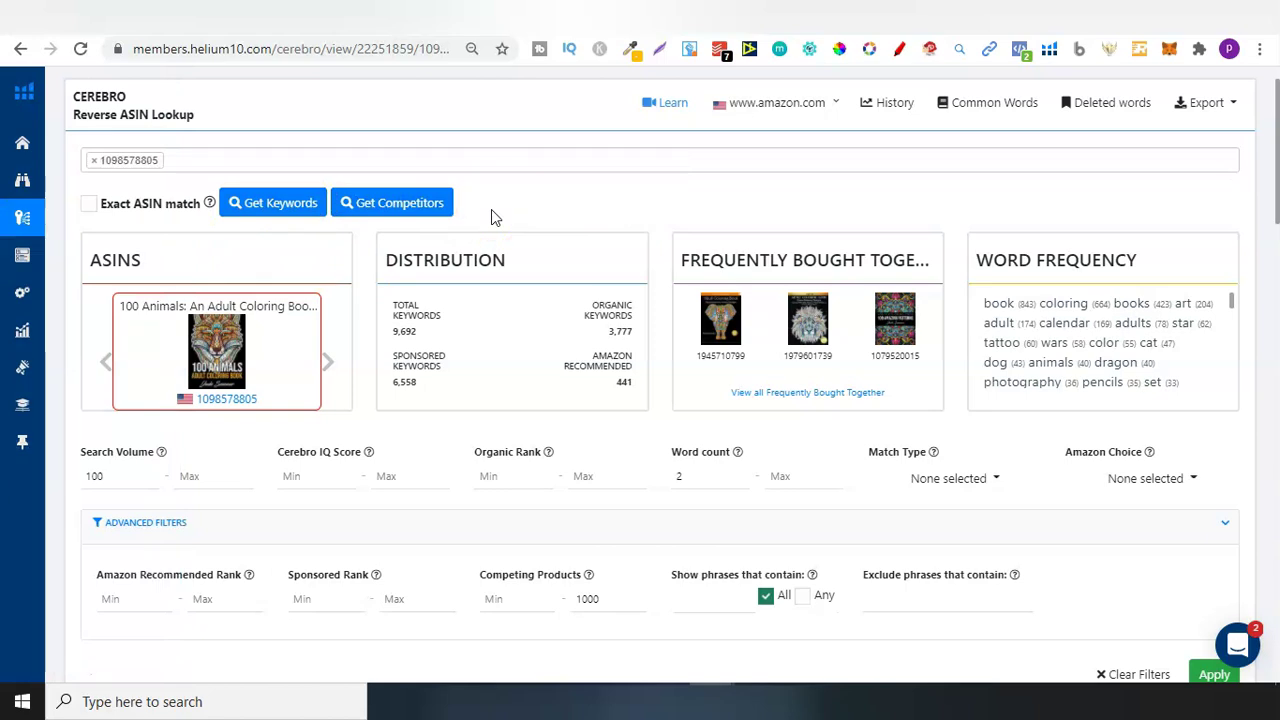
mouse_move(29, 229)
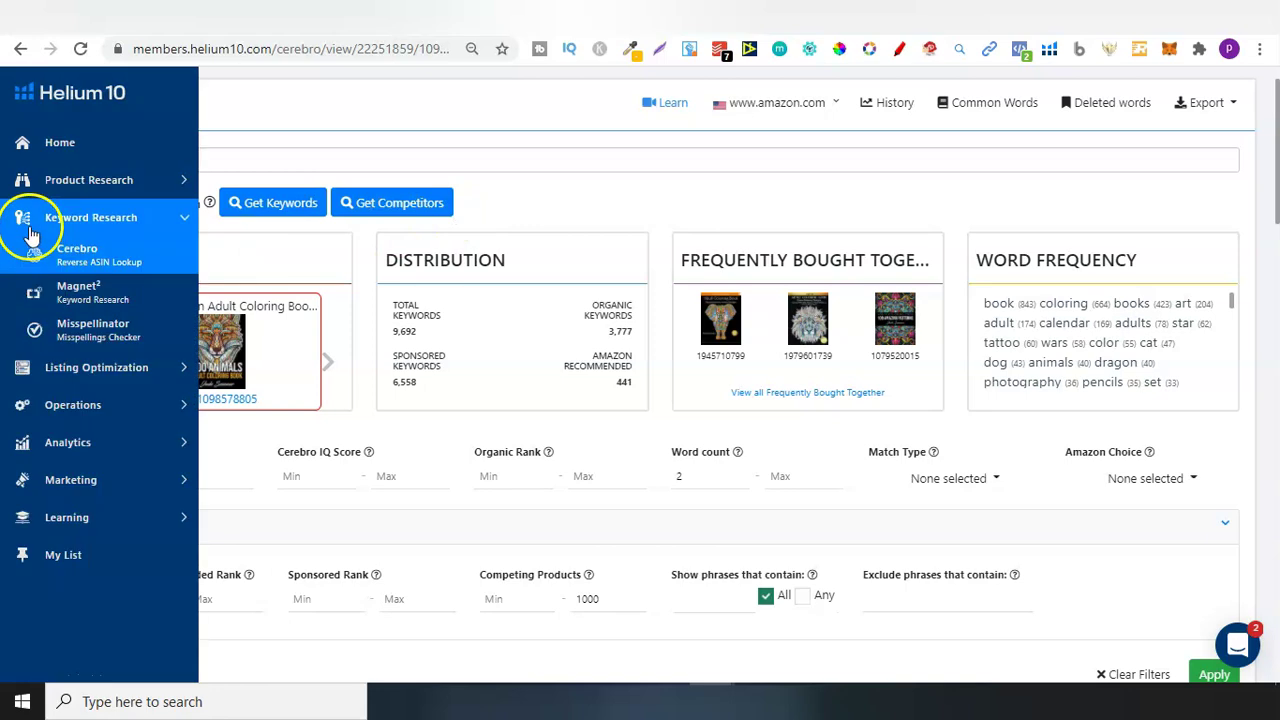
click(90, 288)
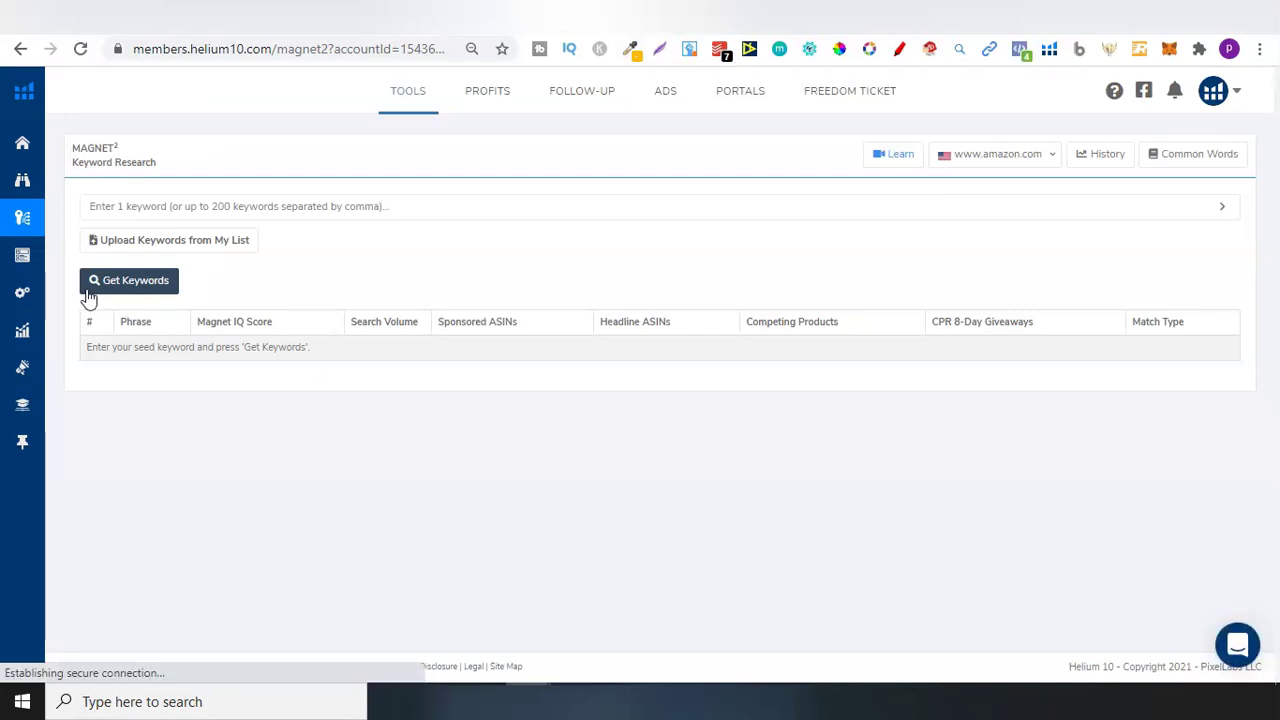
Step: Run a new Magnet search for the keyword "animal coloring book for adults" instead of loading it from history
mouse_move(43, 178)
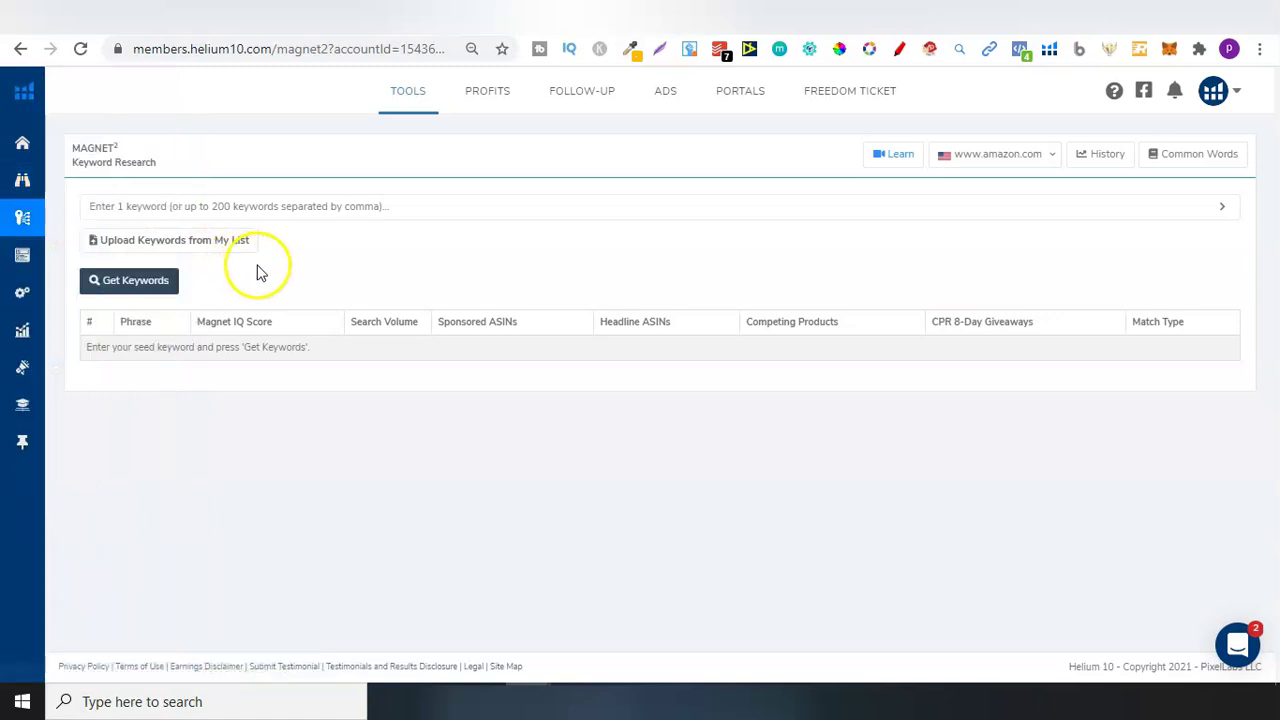
click(231, 206)
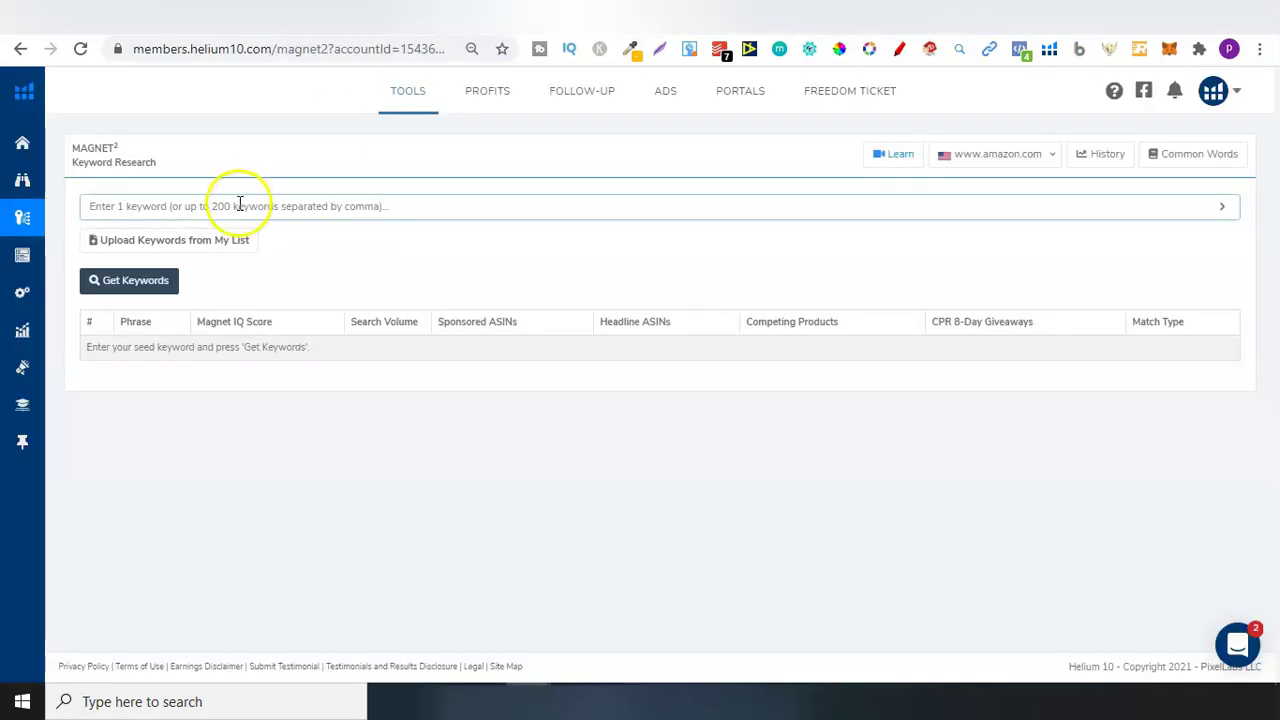
click(240, 205)
text(animal coloring bo)
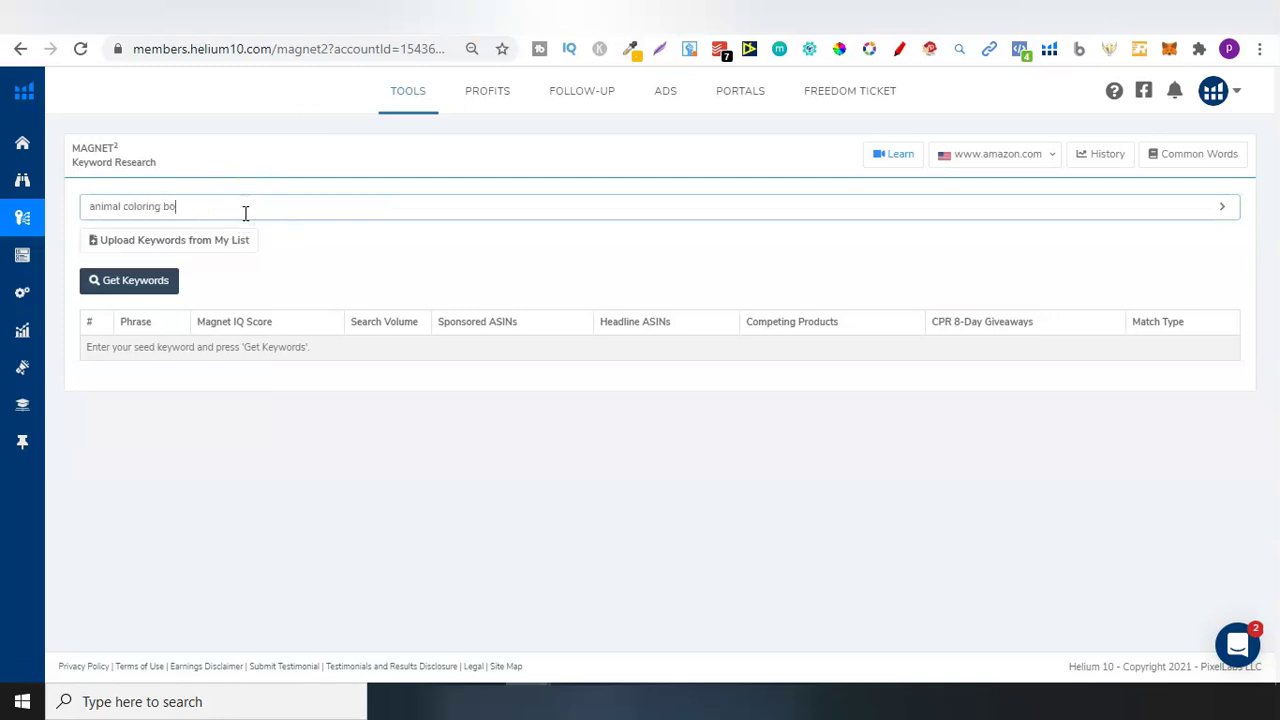
text(ok for ad)
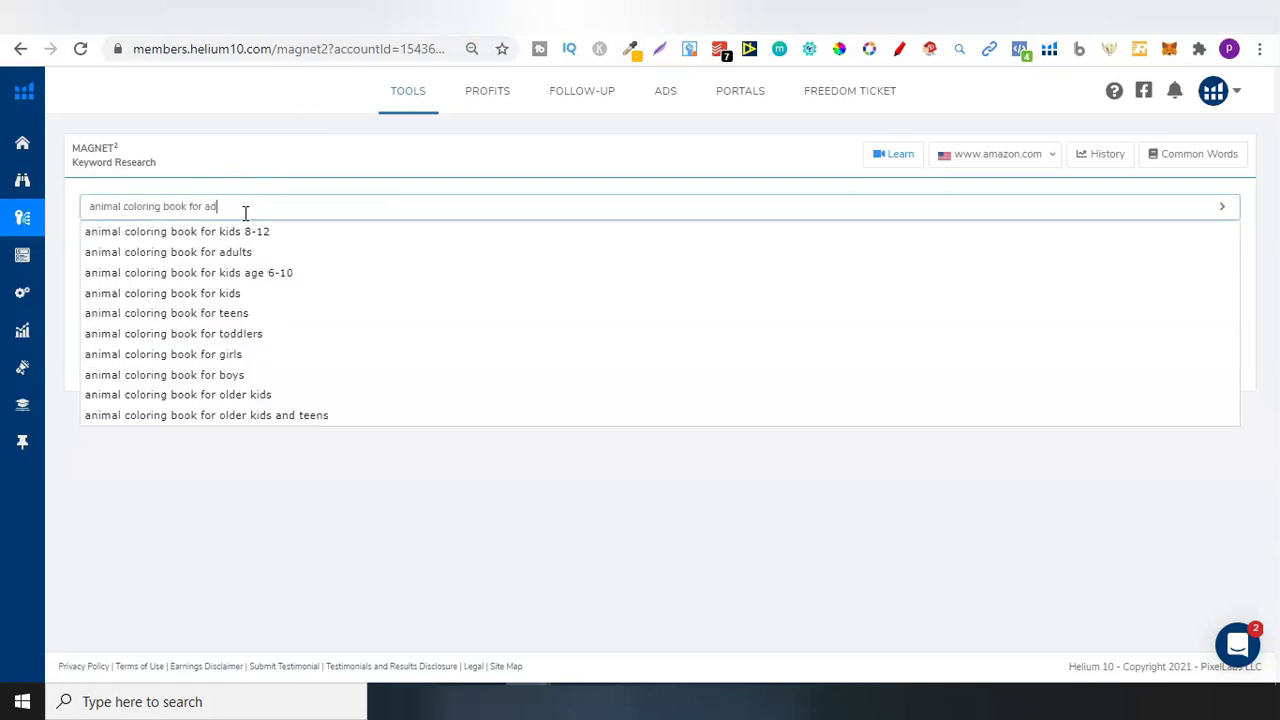
text(ults)
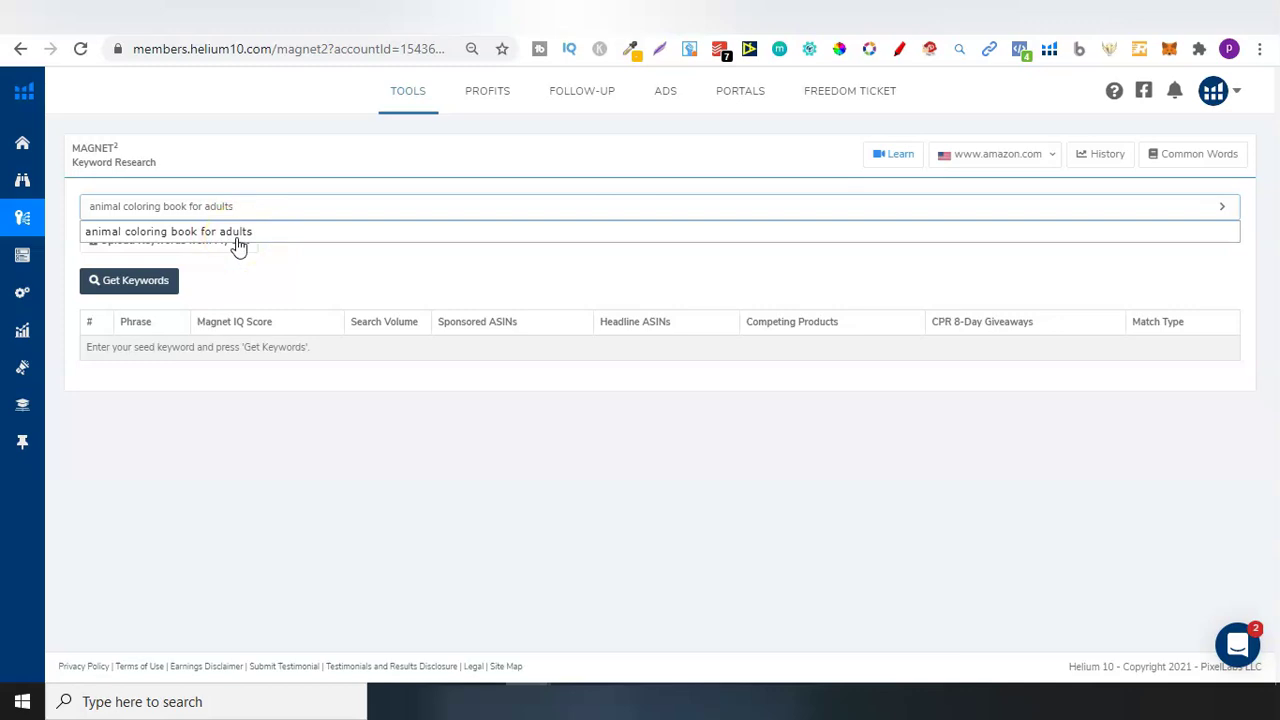
click(230, 238)
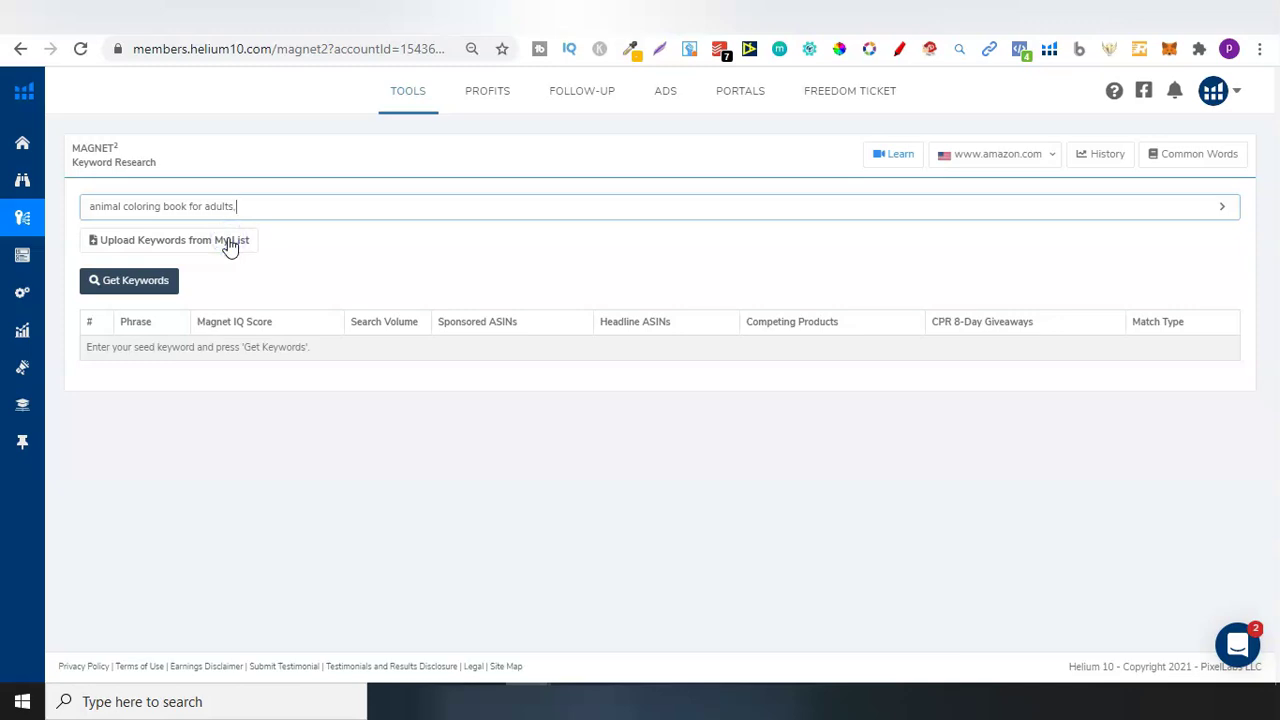
click(130, 283)
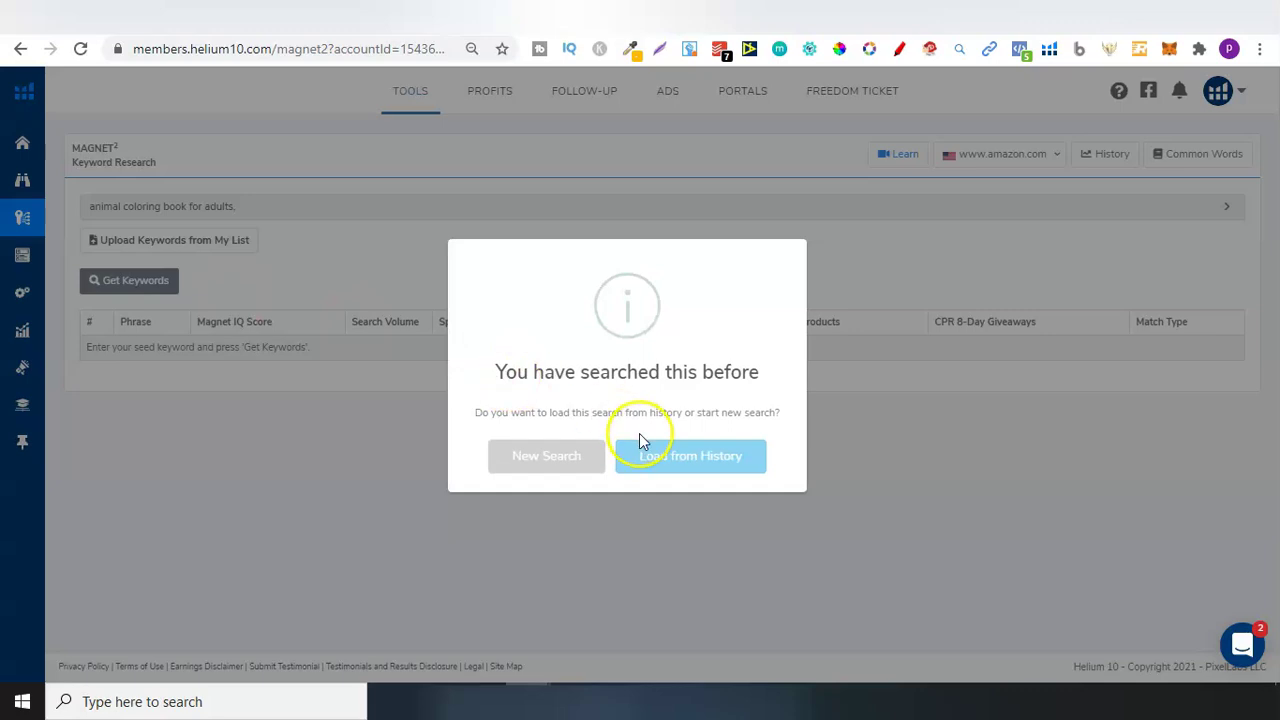
click(552, 460)
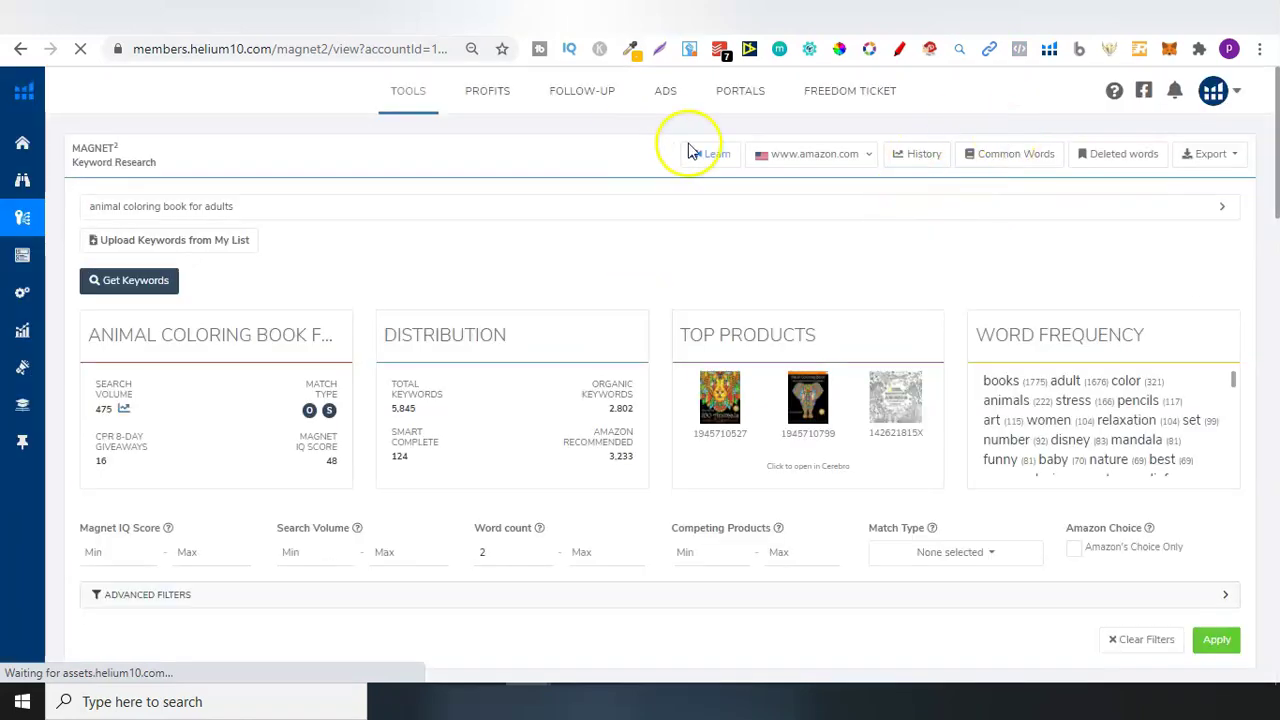
Step: Check the available Amazon marketplaces and examine the keyword's distribution figures, their explanations and the top products
click(832, 156)
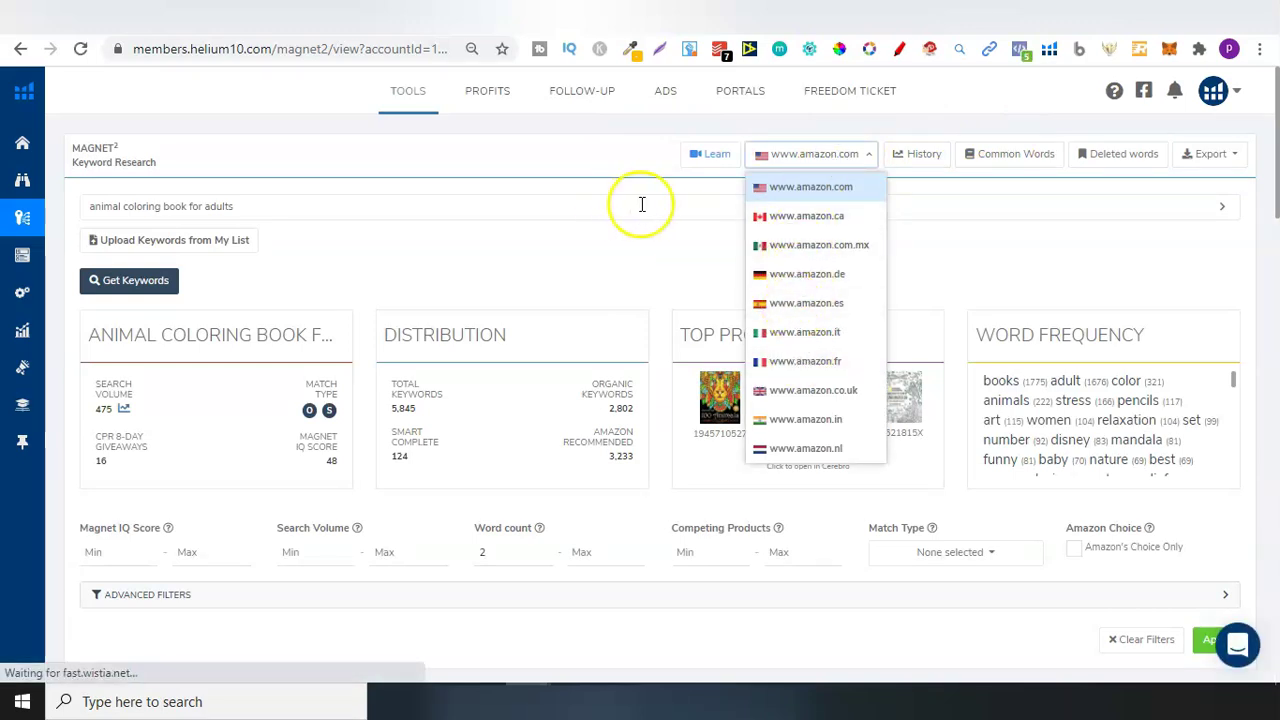
click(655, 203)
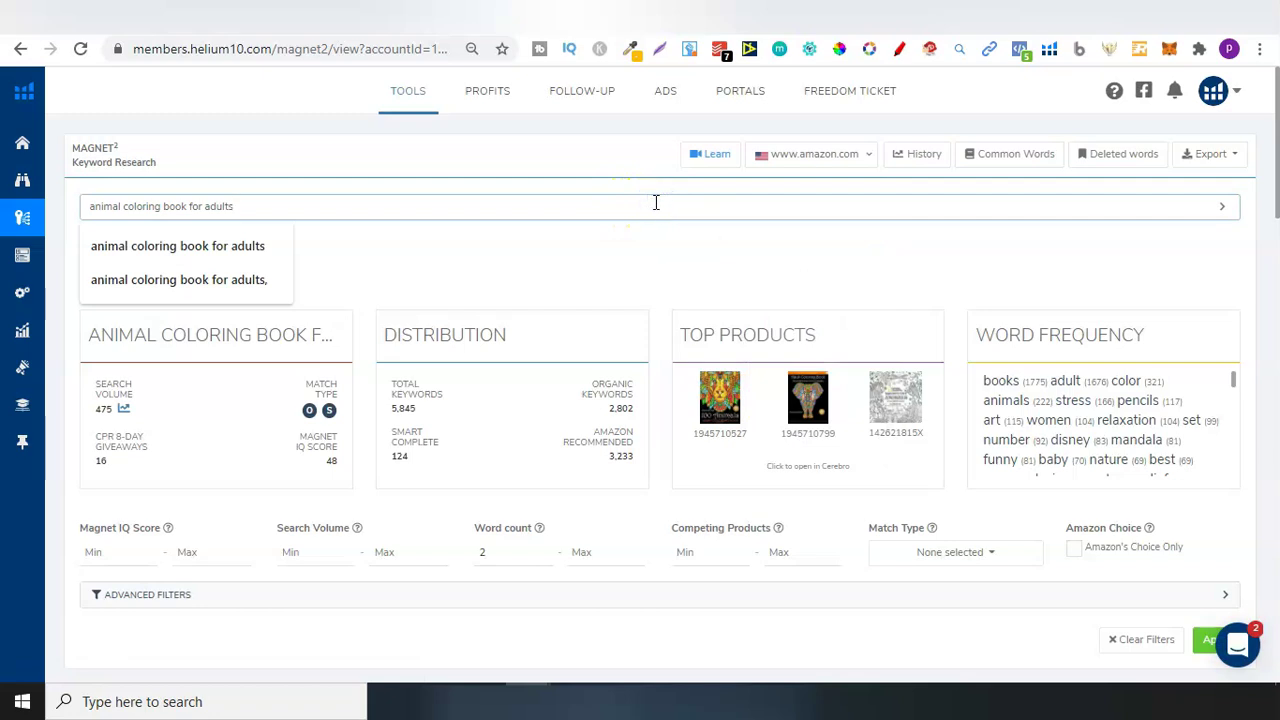
click(611, 232)
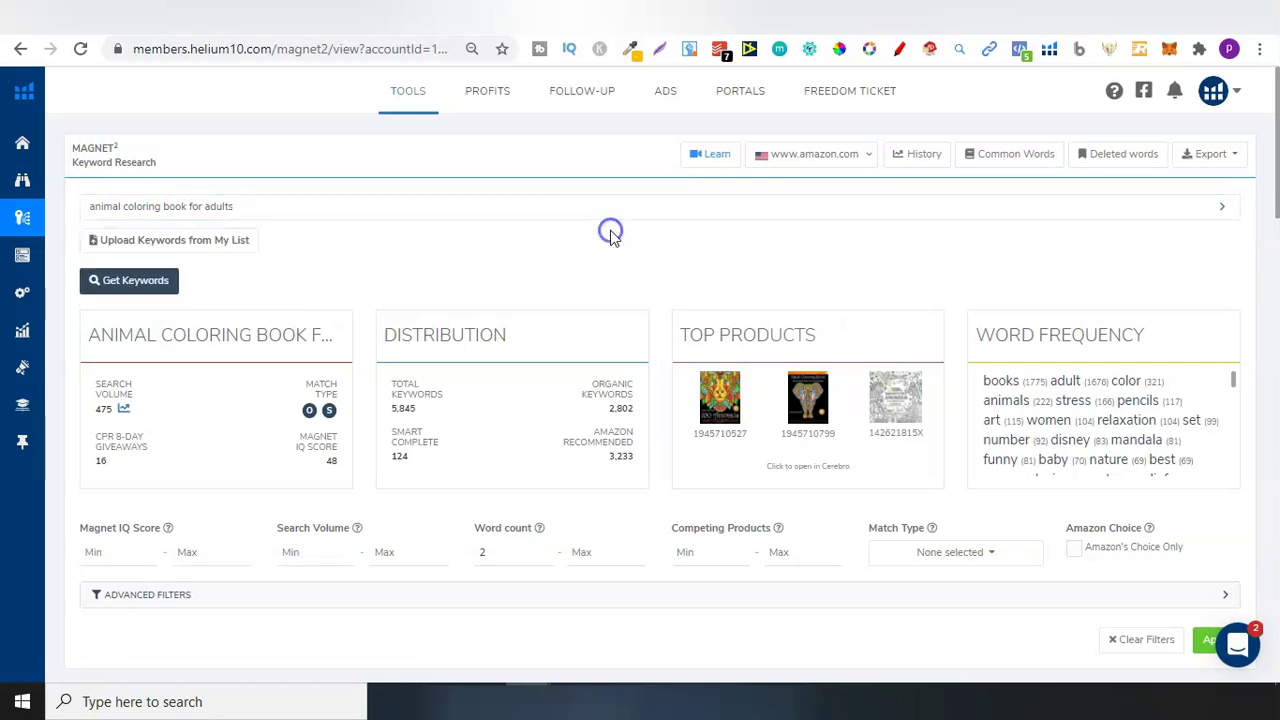
click(417, 442)
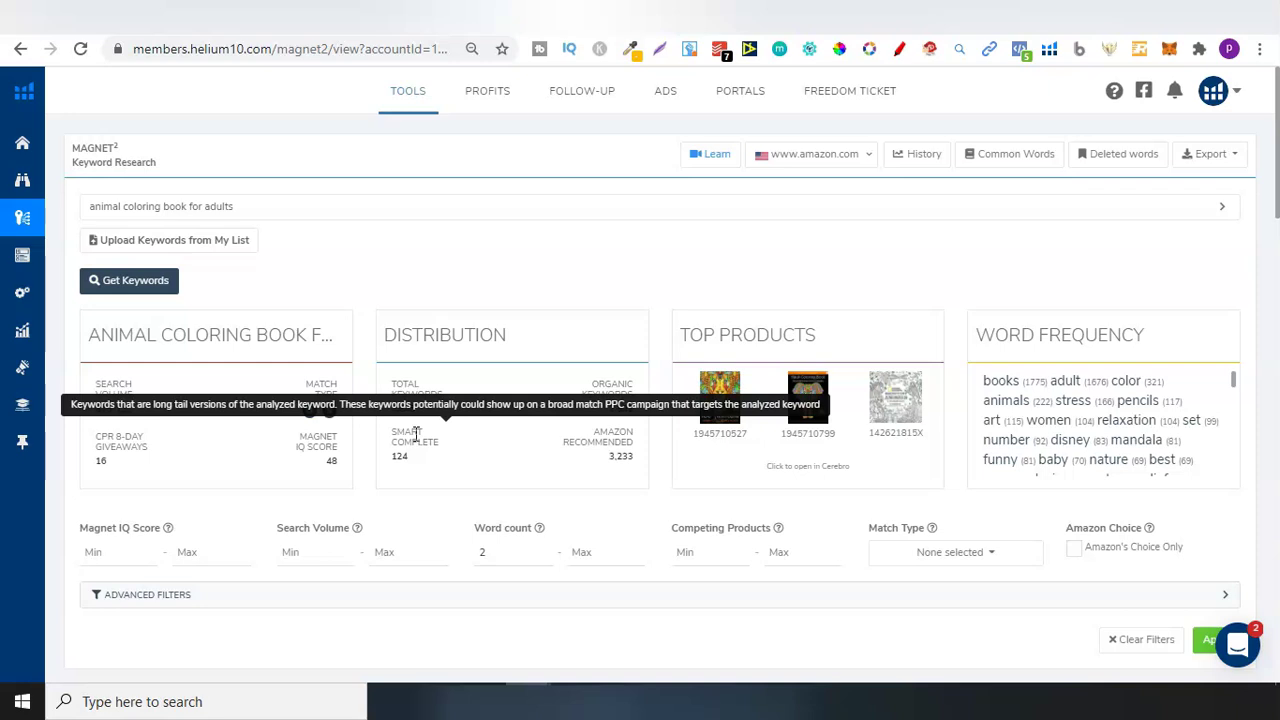
click(418, 436)
click(420, 436)
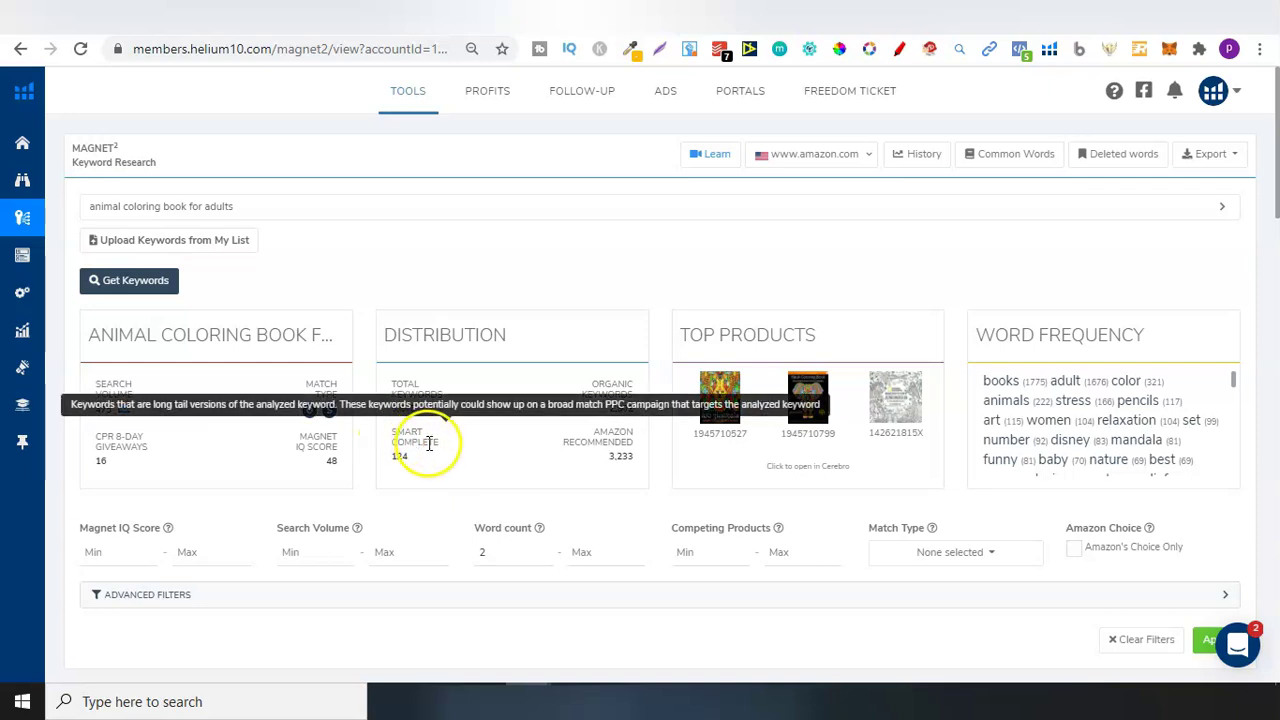
click(578, 386)
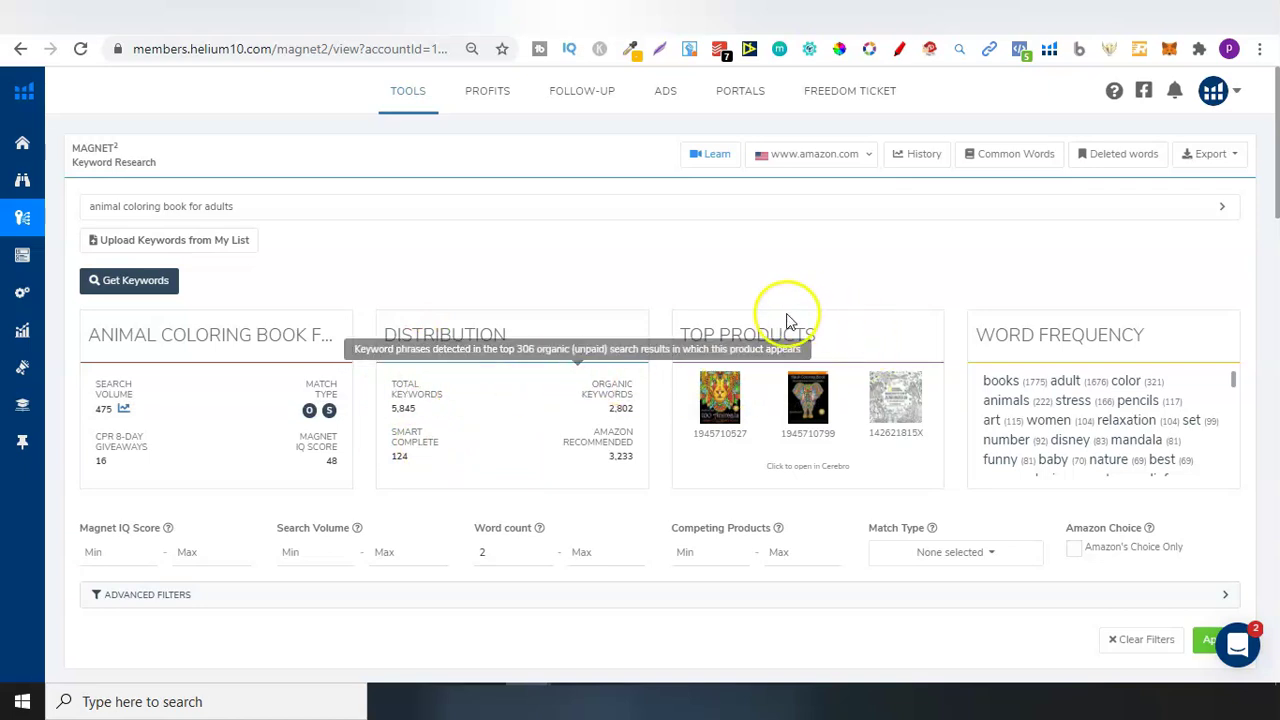
mouse_move(886, 386)
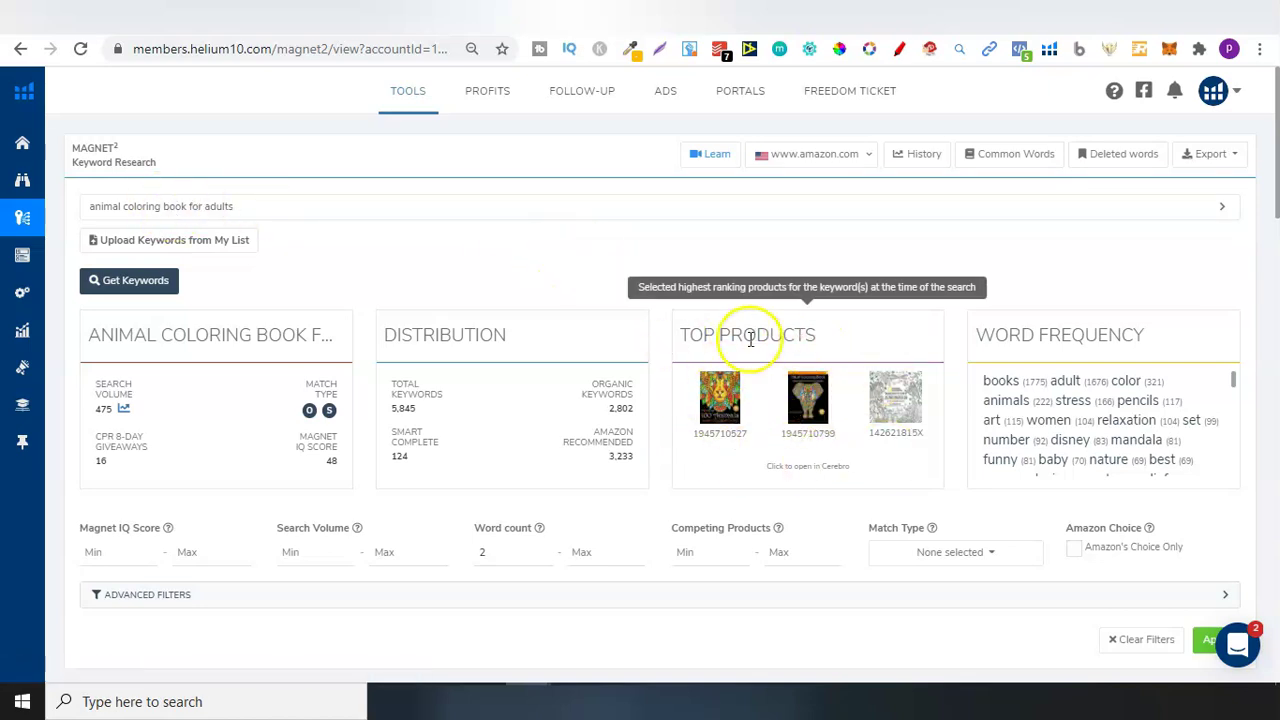
Step: Expand the advanced filters and set the minimum search volume to 100
drag(1262, 166, 1275, 220)
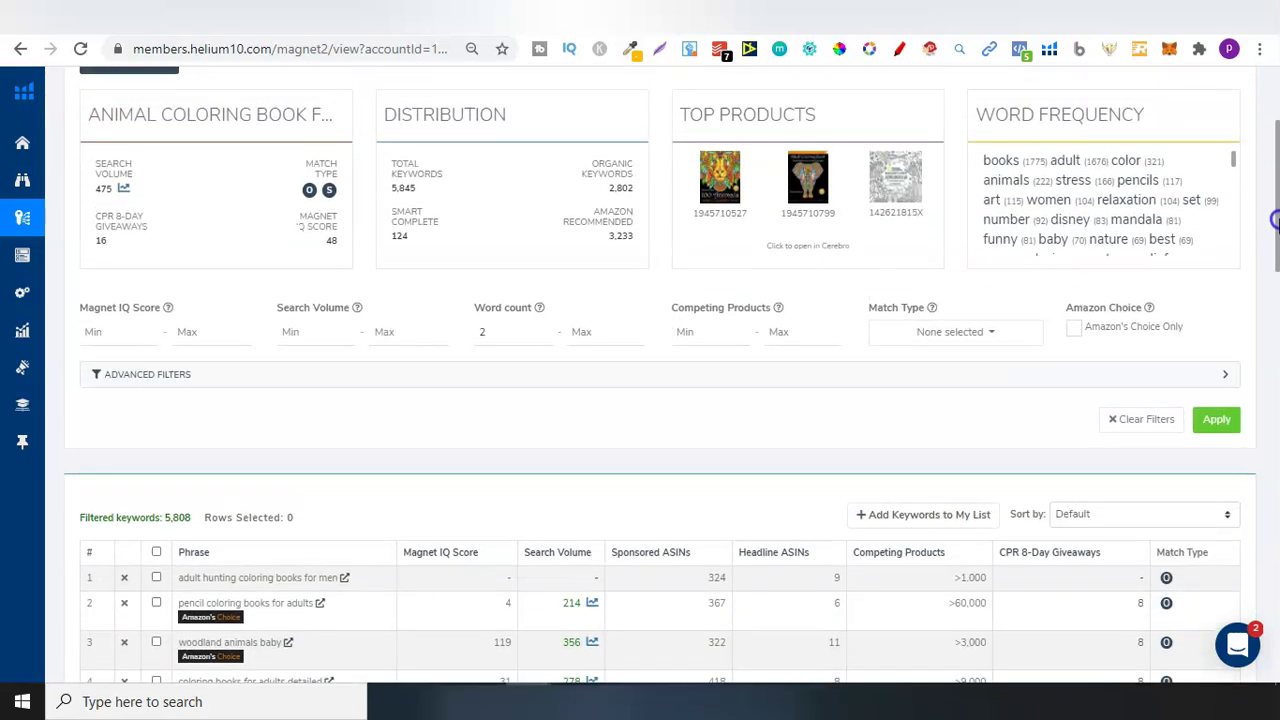
click(572, 378)
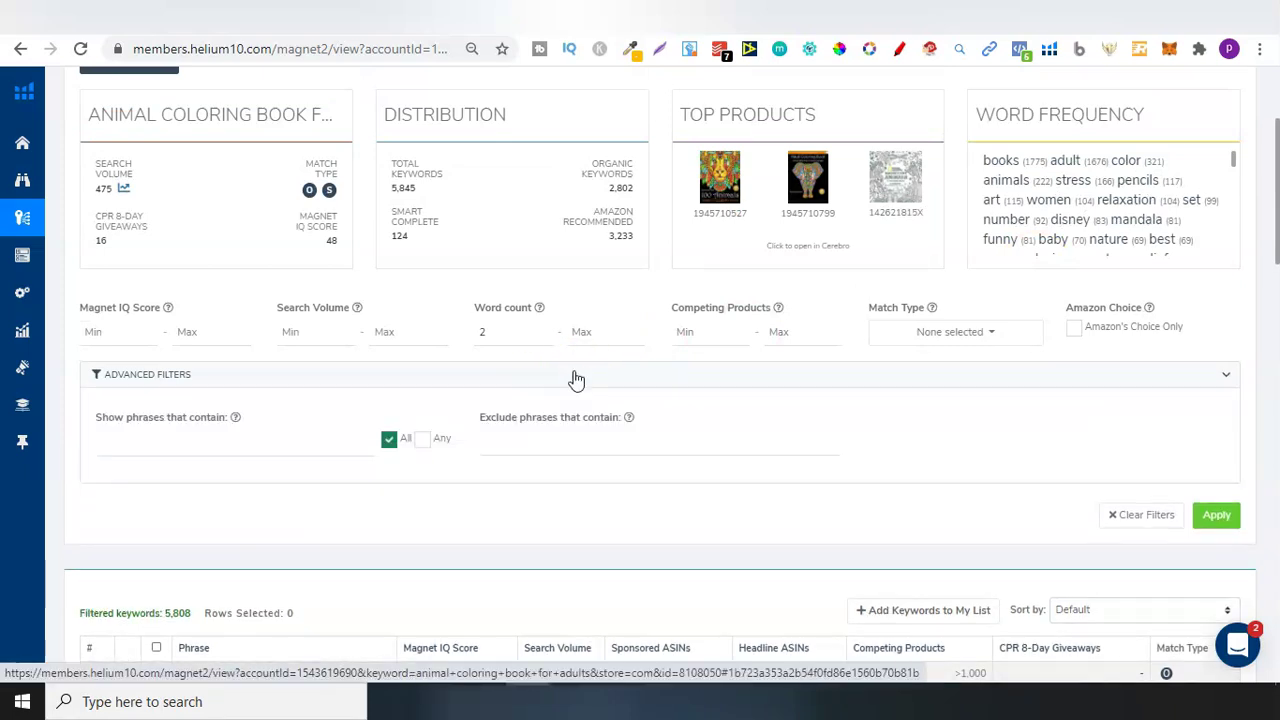
click(305, 331)
text(100)
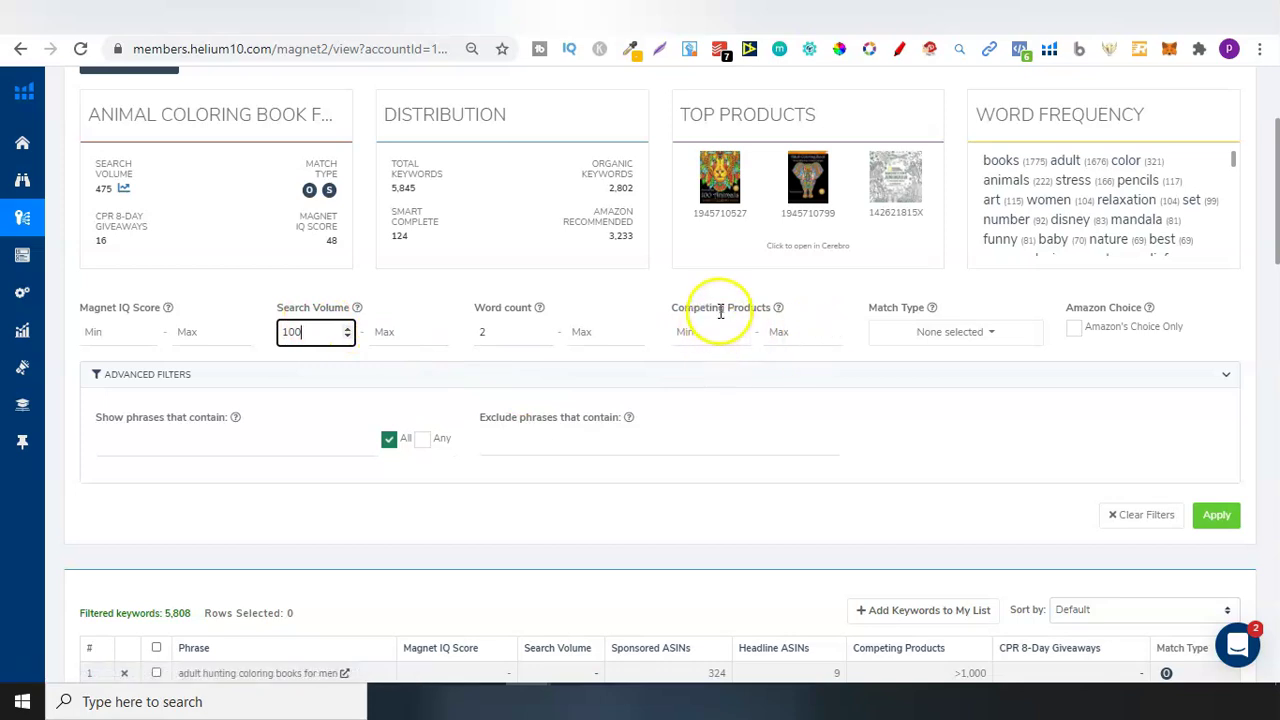
Step: Limit competing products to a maximum of 1000, apply the filters and review the filtered keyword list
click(789, 334)
text(10)
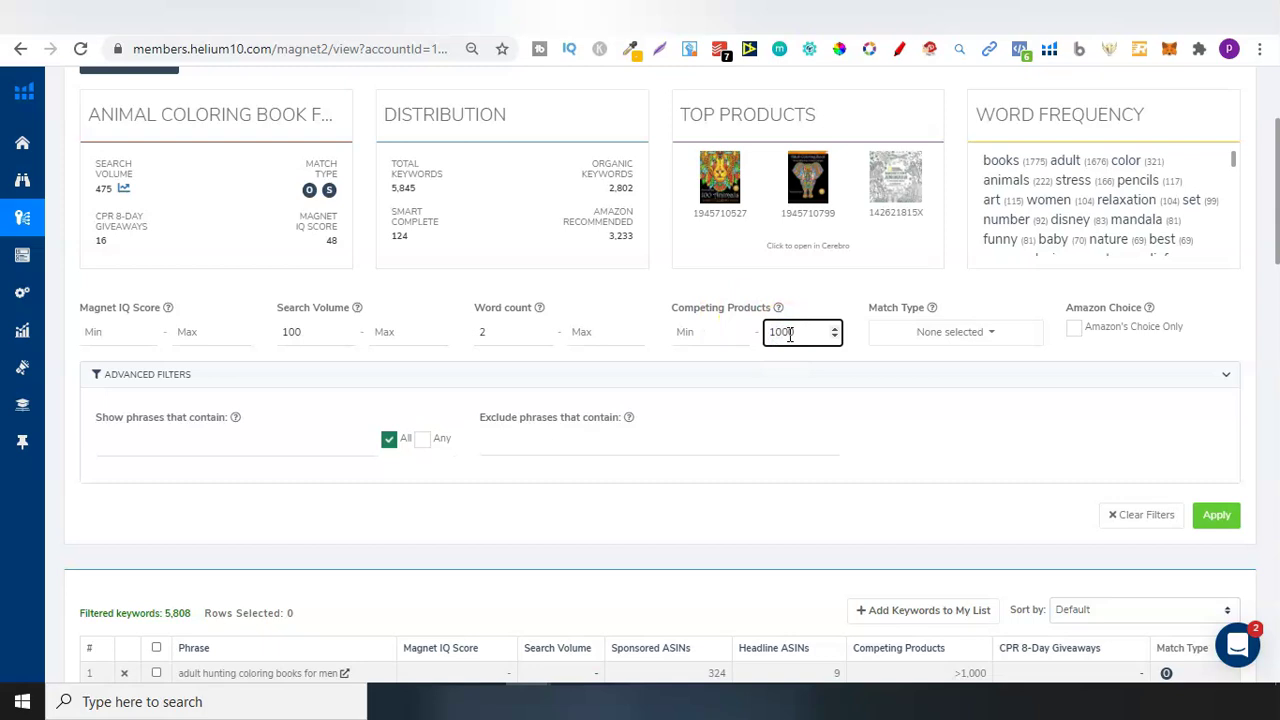
text(00)
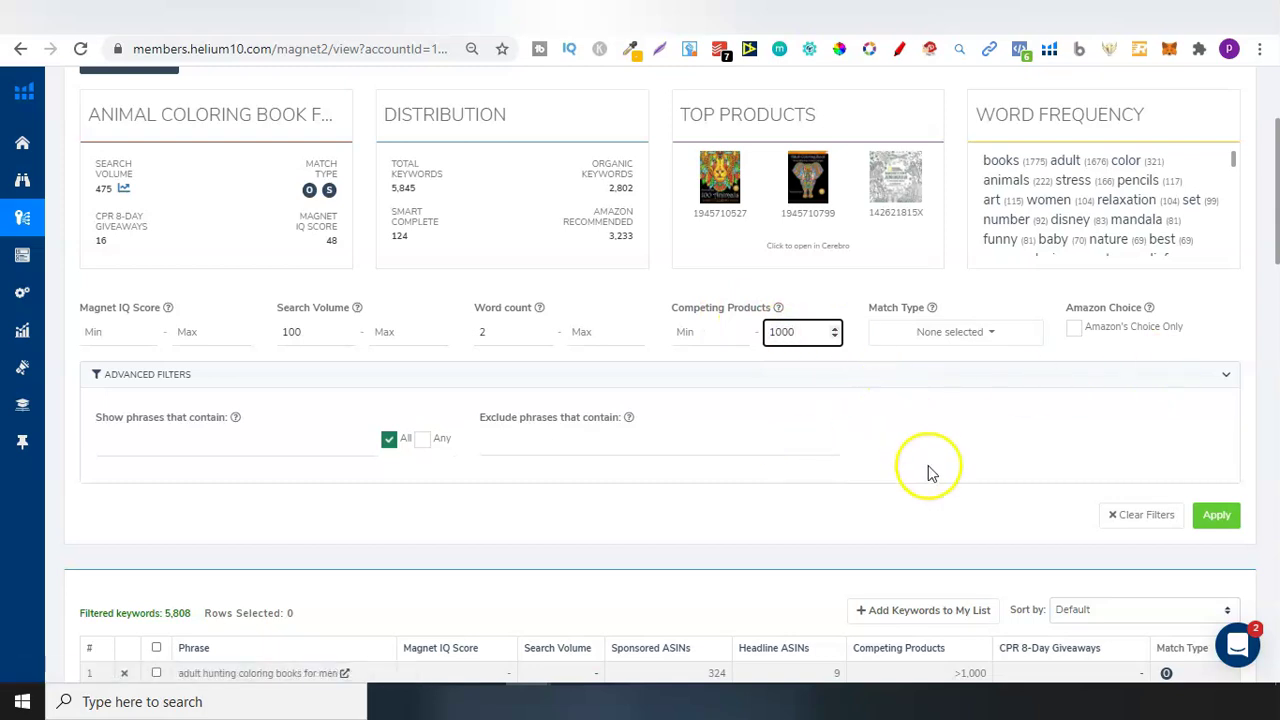
click(1216, 517)
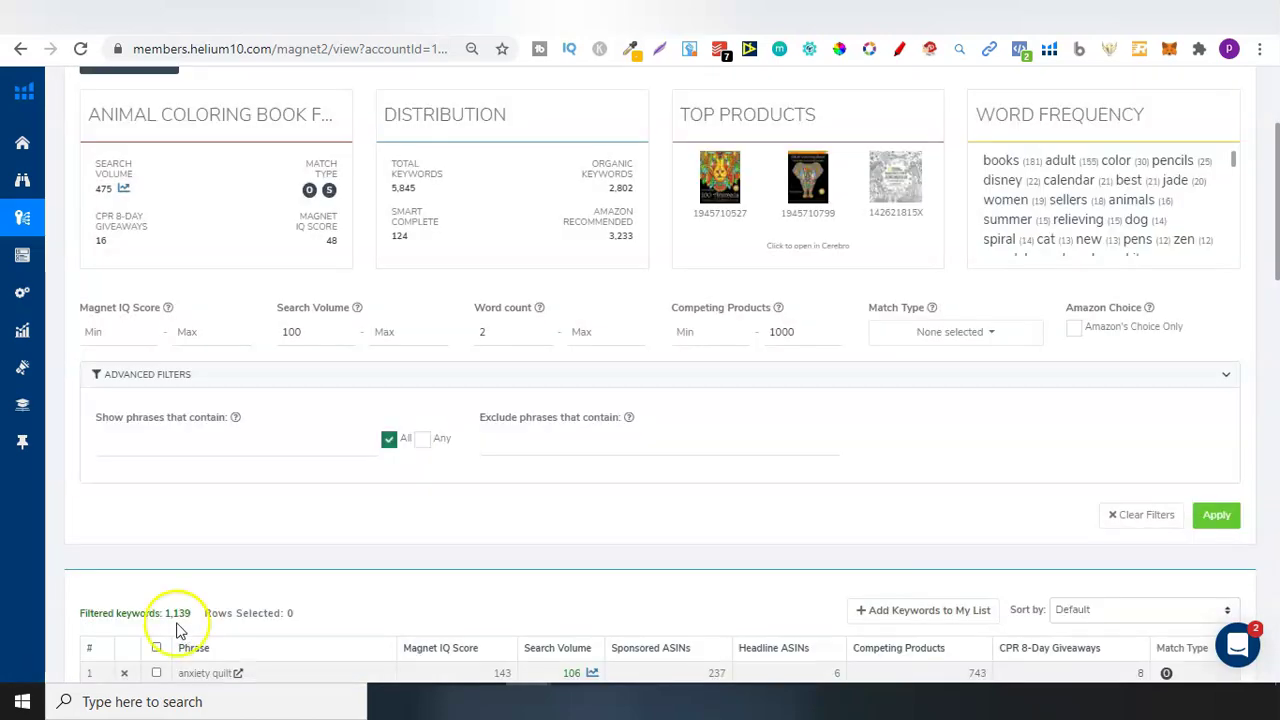
drag(1277, 196, 1276, 316)
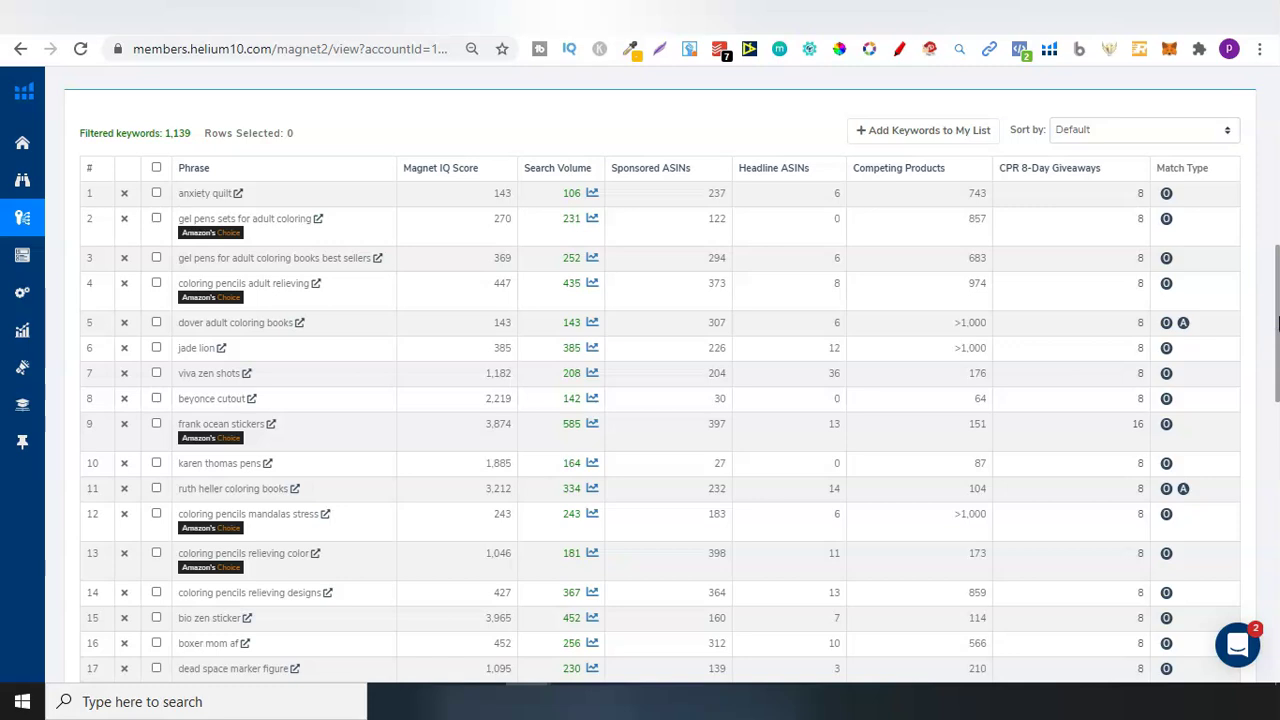
mouse_move(1277, 322)
mouse_down()
mouse_move(1277, 380)
mouse_move(1275, 310)
mouse_up()
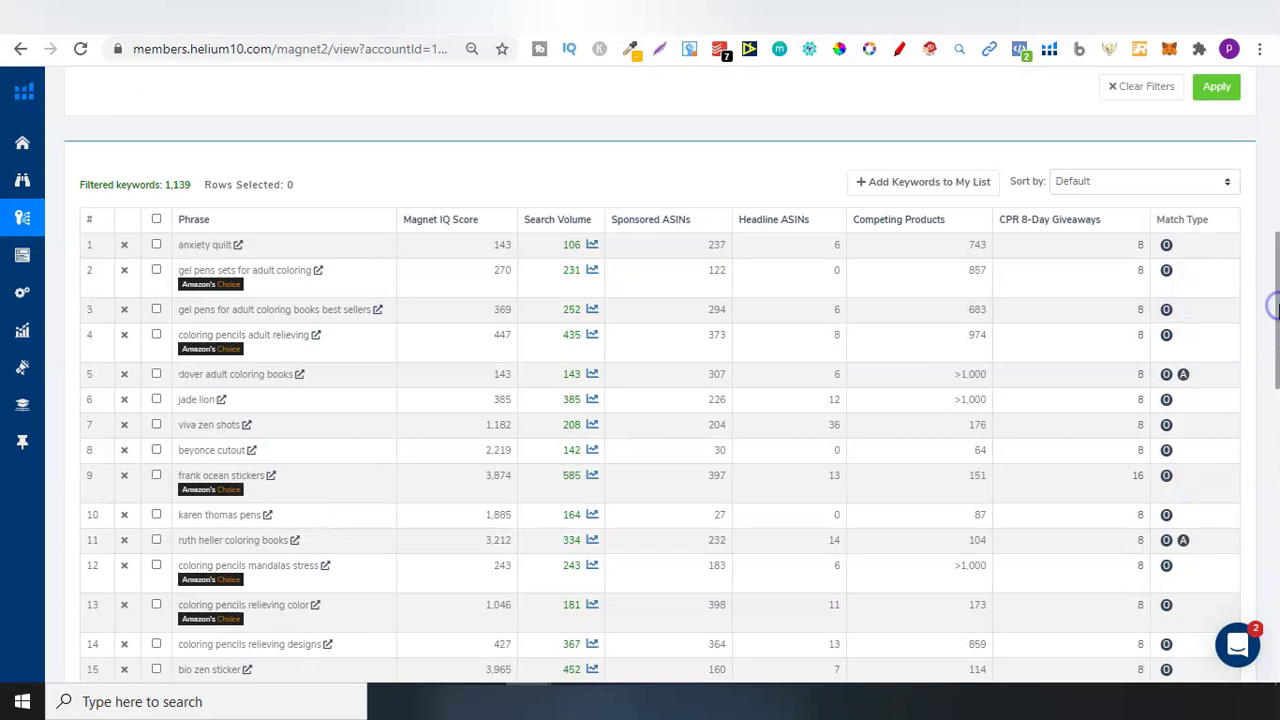
scroll(1277, 310, up, 5)
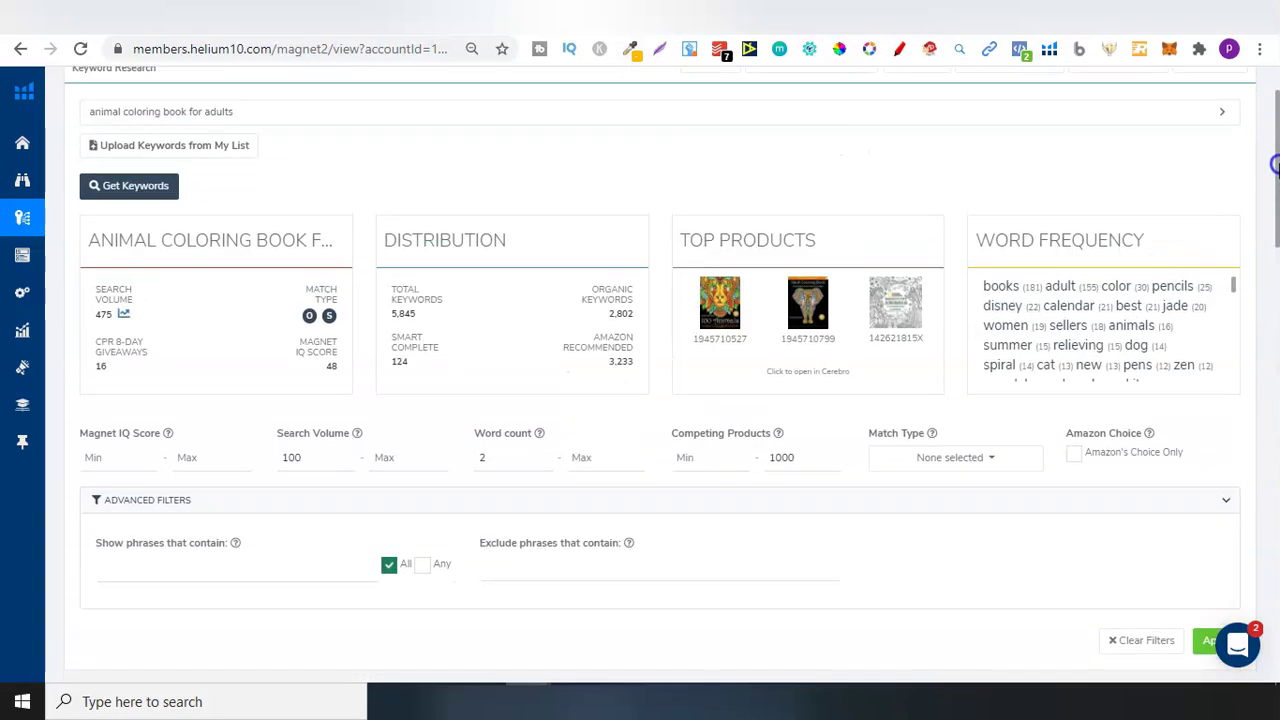
click(671, 210)
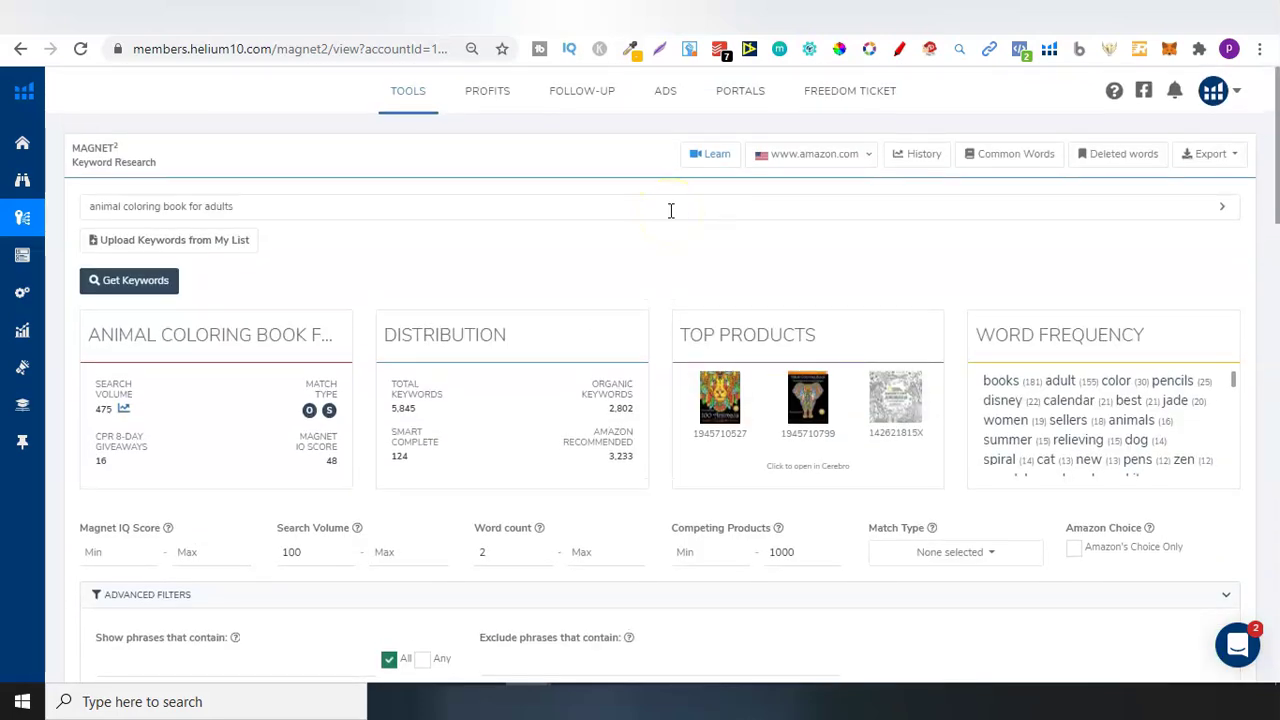
mouse_move(22, 217)
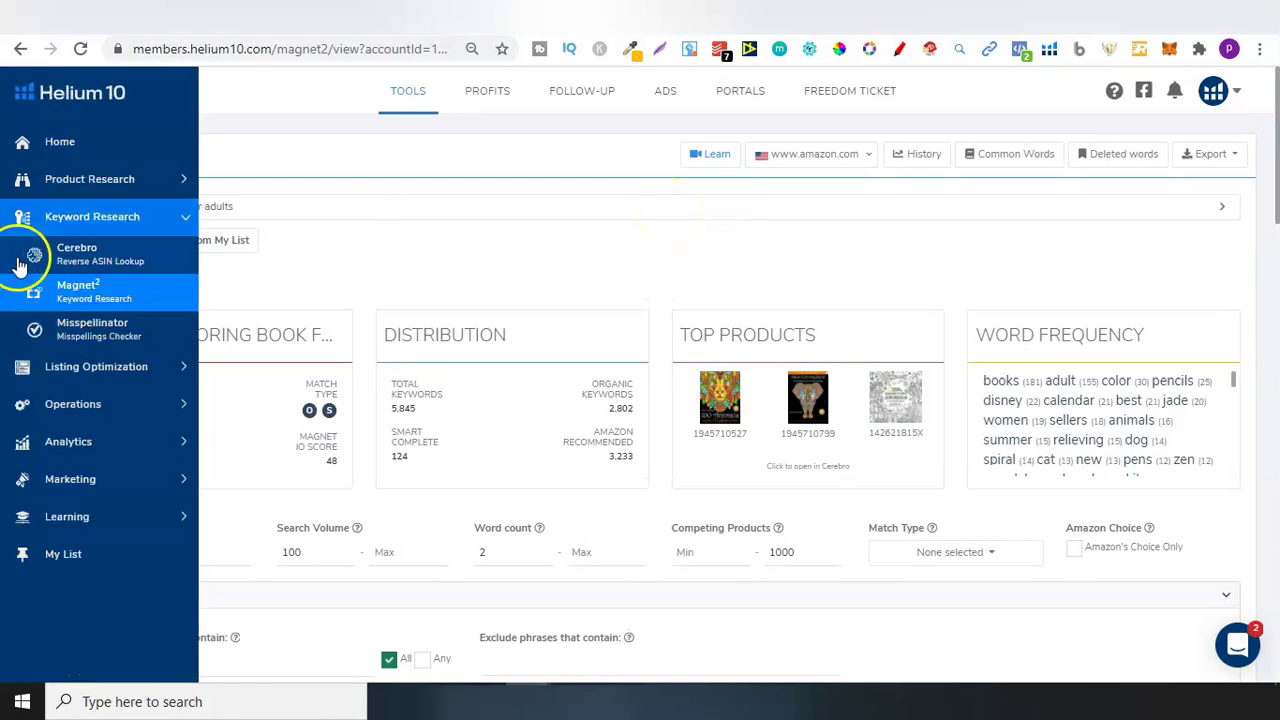
click(25, 330)
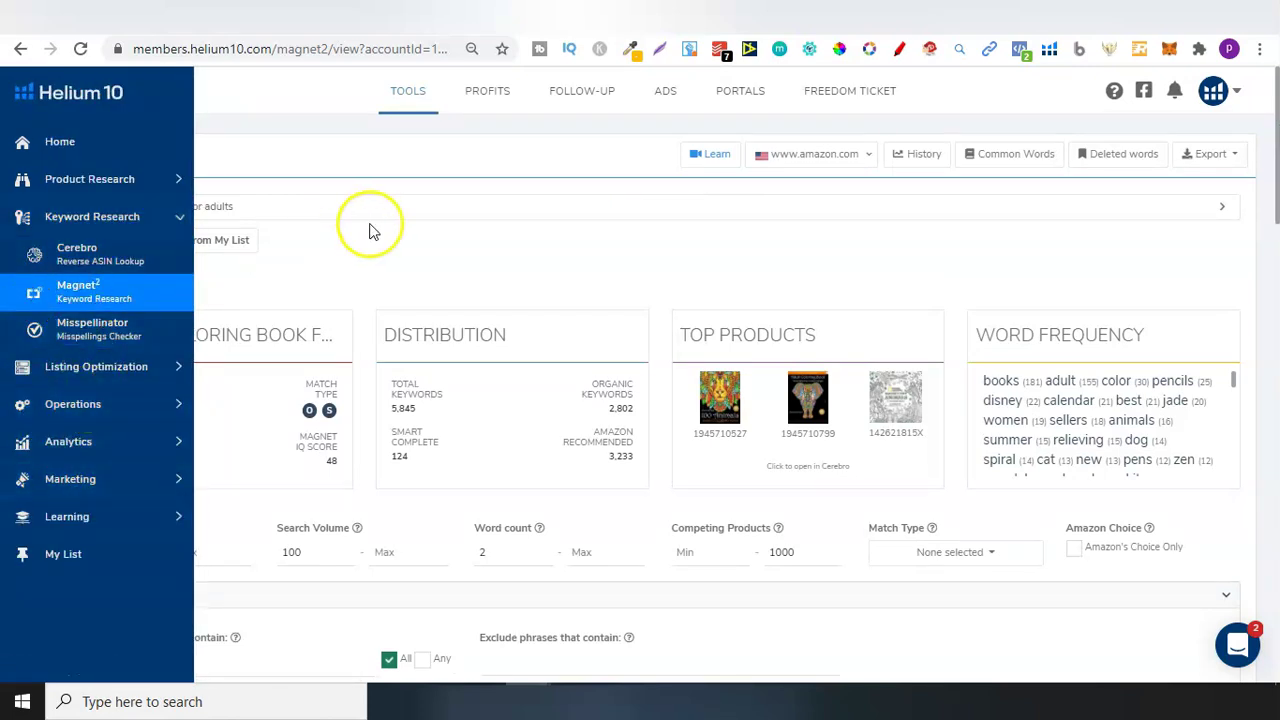
mouse_move(23, 215)
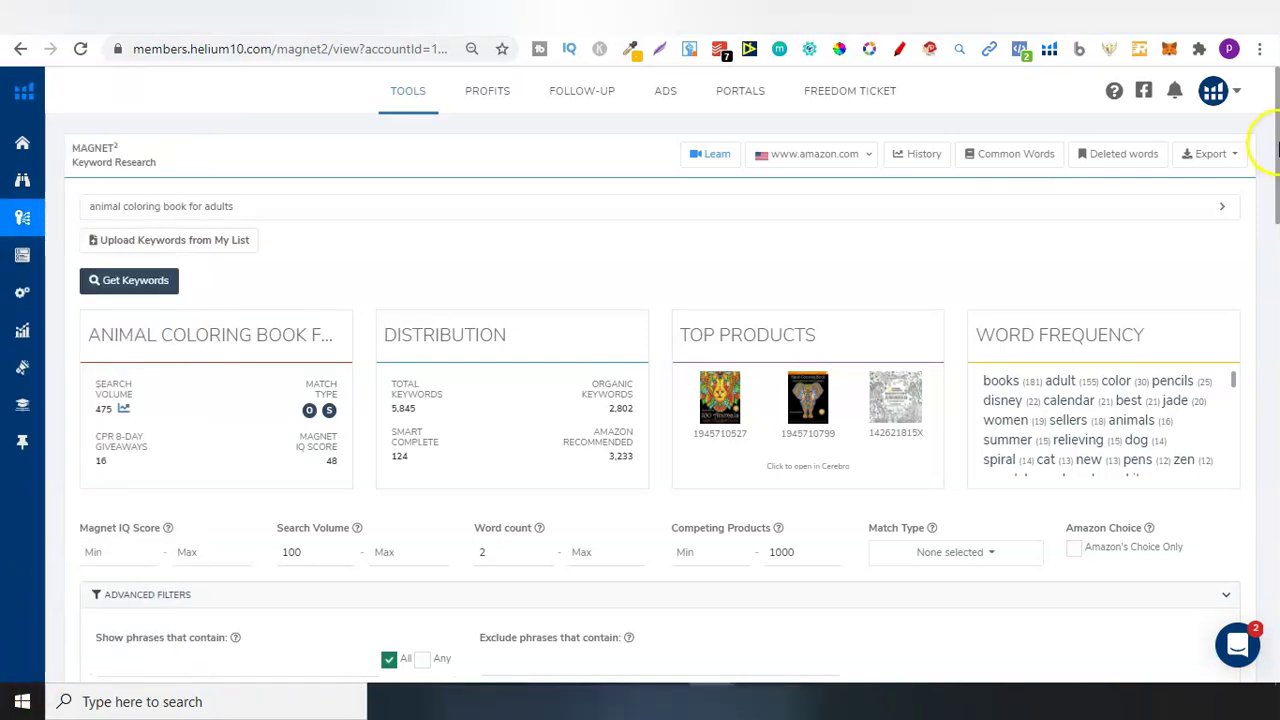
mouse_move(1272, 155)
mouse_down()
mouse_move(1277, 530)
mouse_move(1274, 130)
mouse_up()
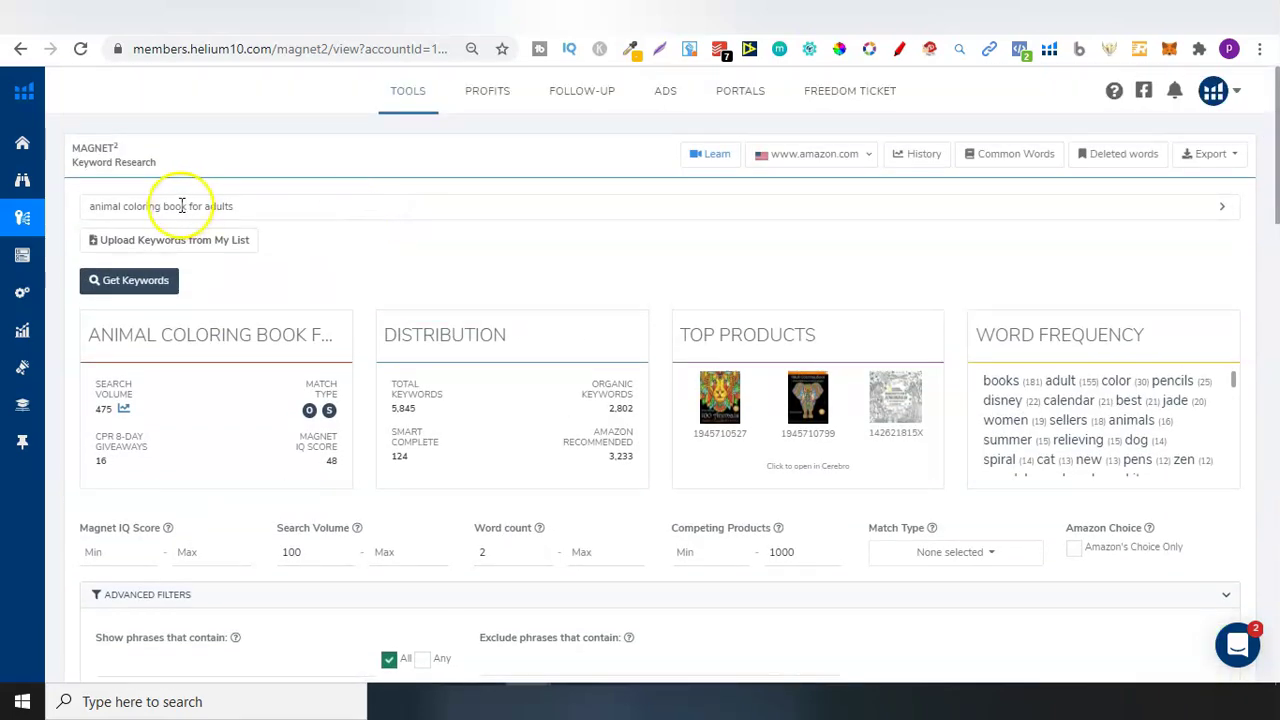
Step: Open the Cerebro reverse ASIN lookup and check the Helium 10 plan pricing in the incognito browser window
mouse_move(60, 222)
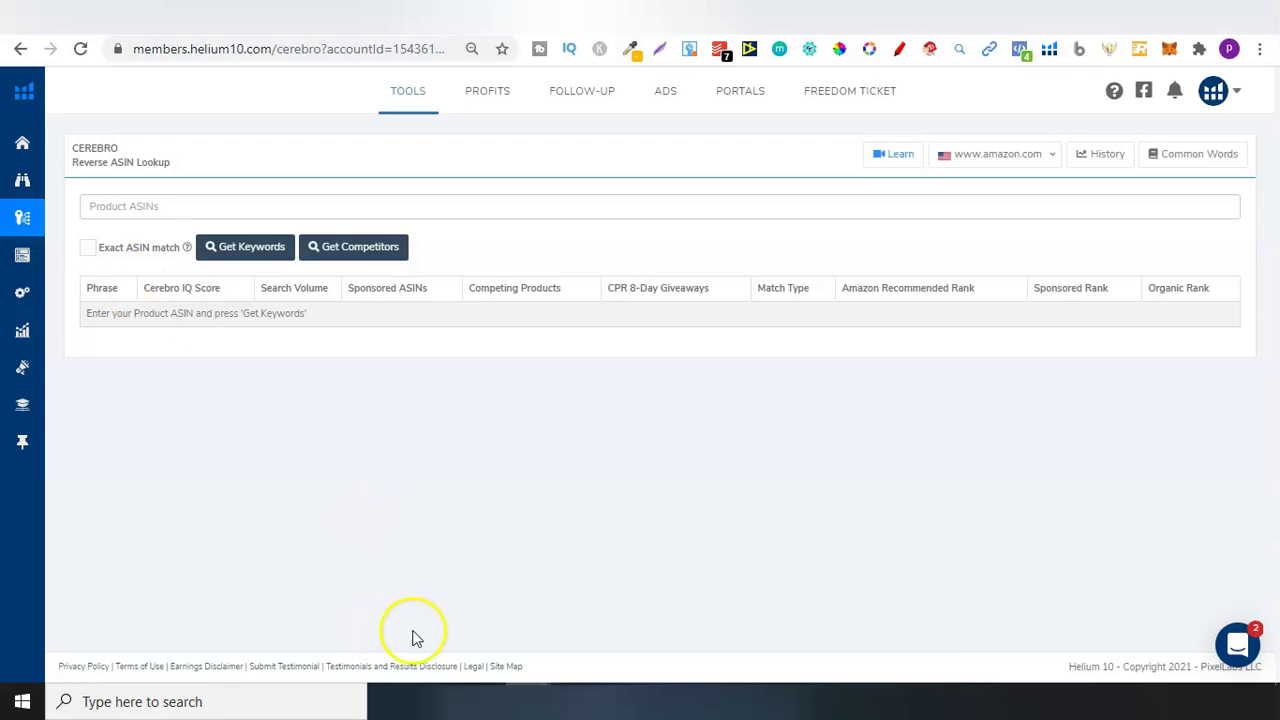
mouse_move(527, 709)
click(623, 612)
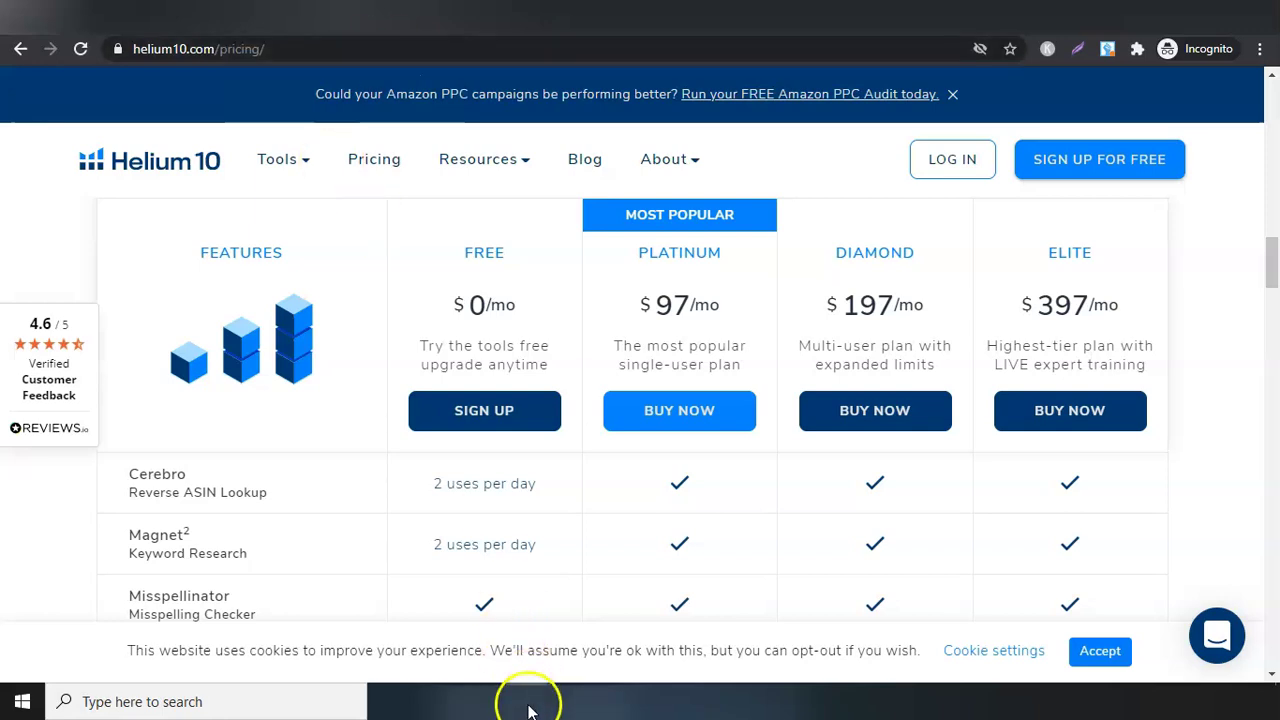
mouse_move(510, 688)
click(466, 640)
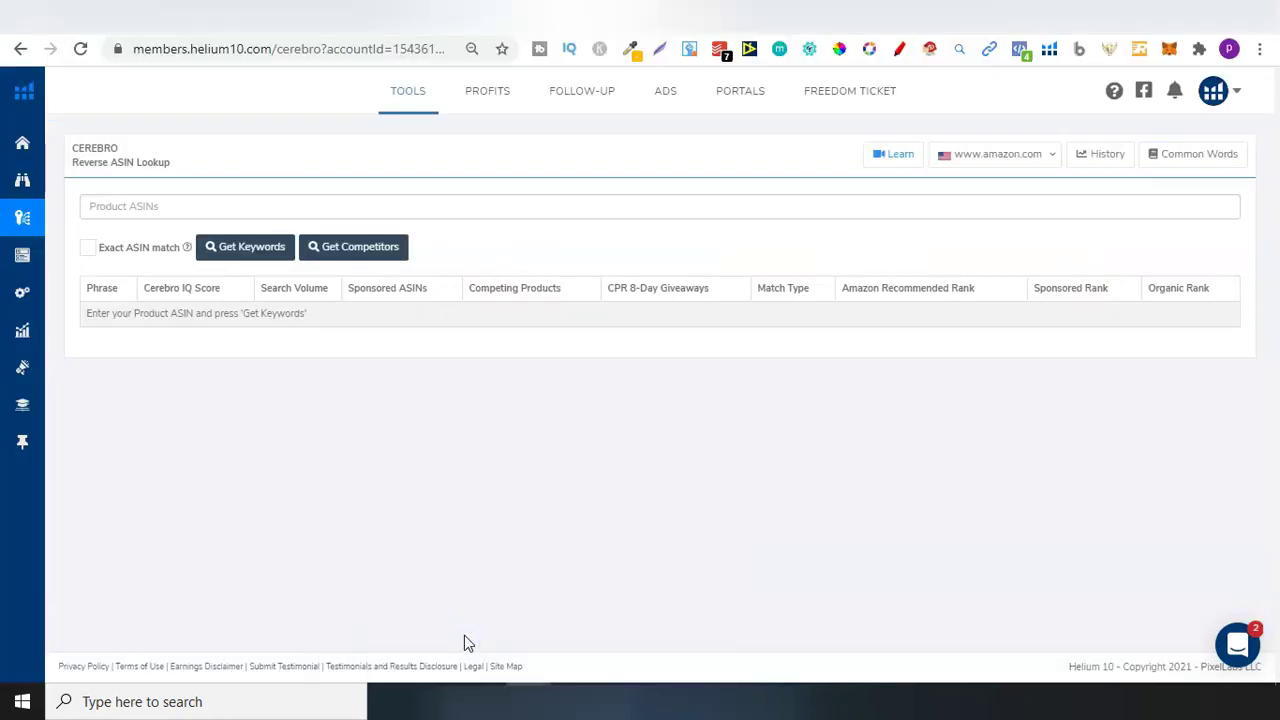